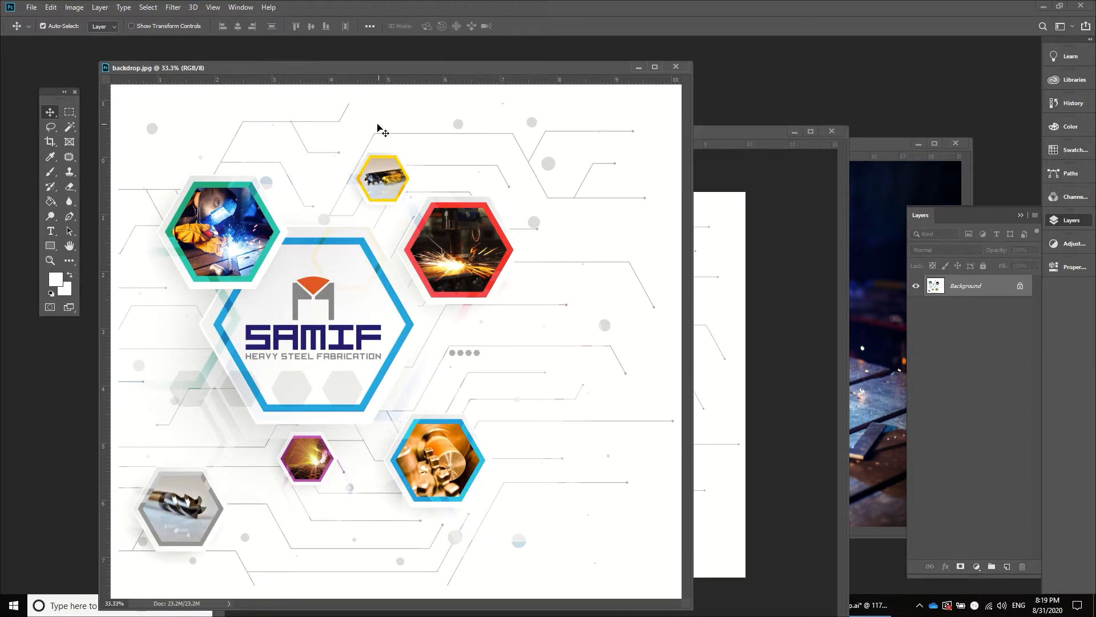
left_click(69, 113)
left_click(70, 112)
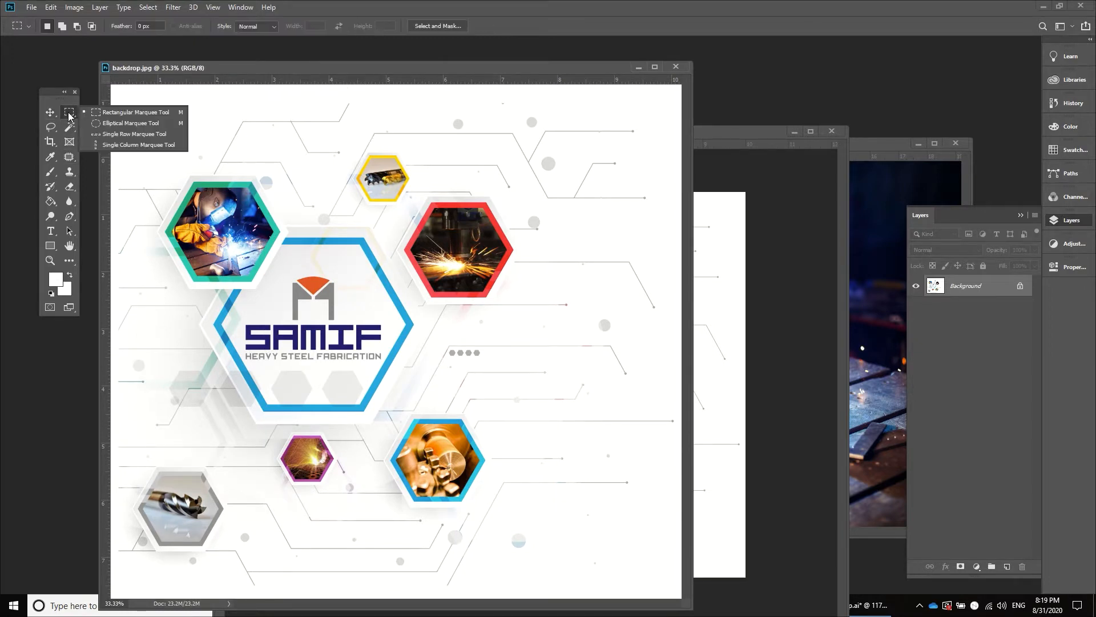
left_click(69, 127)
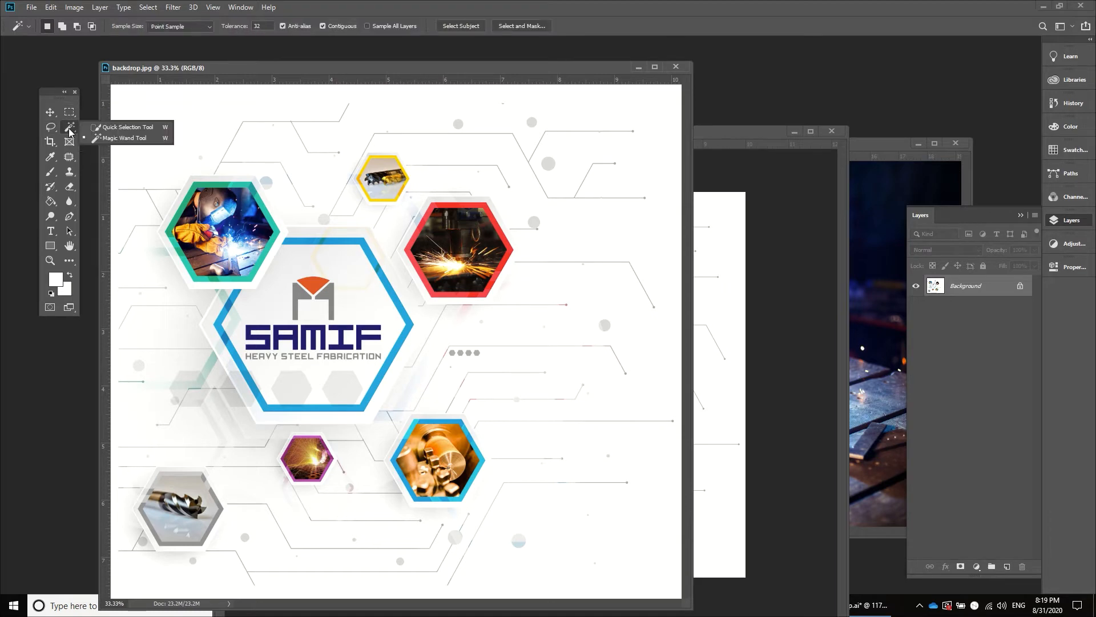
Step: In backdrop.psd, preview the finished design by showing the photo and logo layers above the hexagon artwork, and hide them all again
left_click(794, 305)
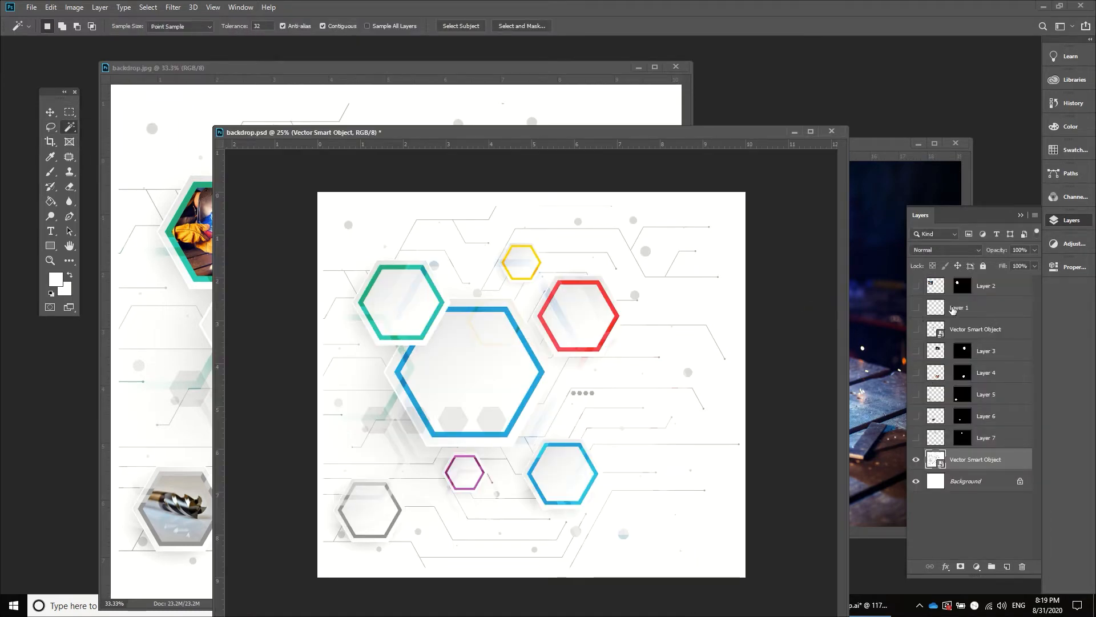
left_click(916, 287)
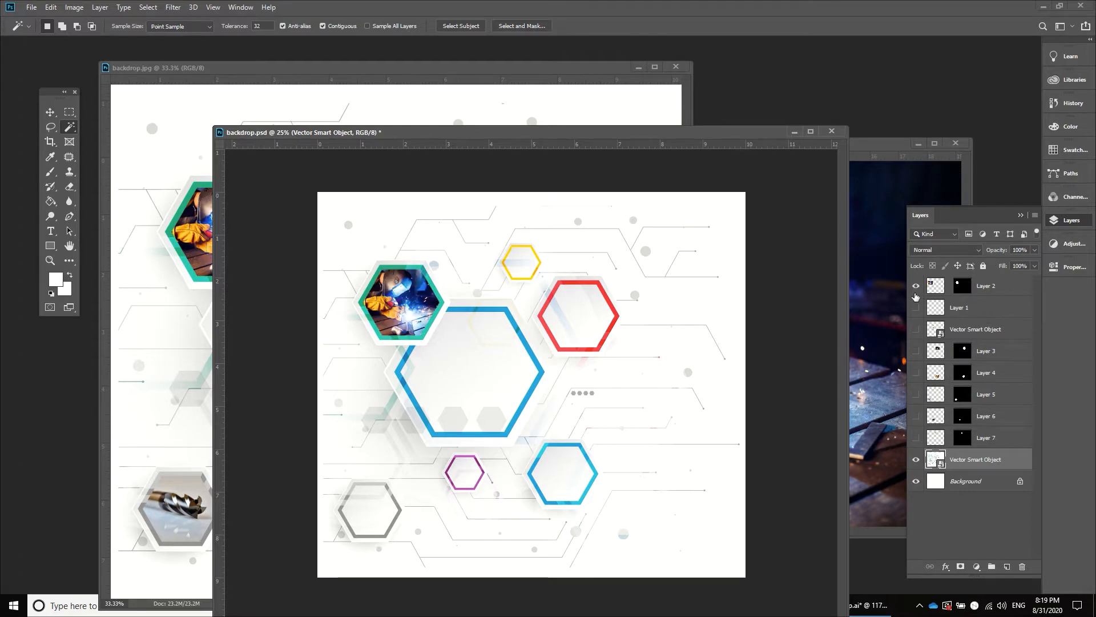
left_click(916, 287)
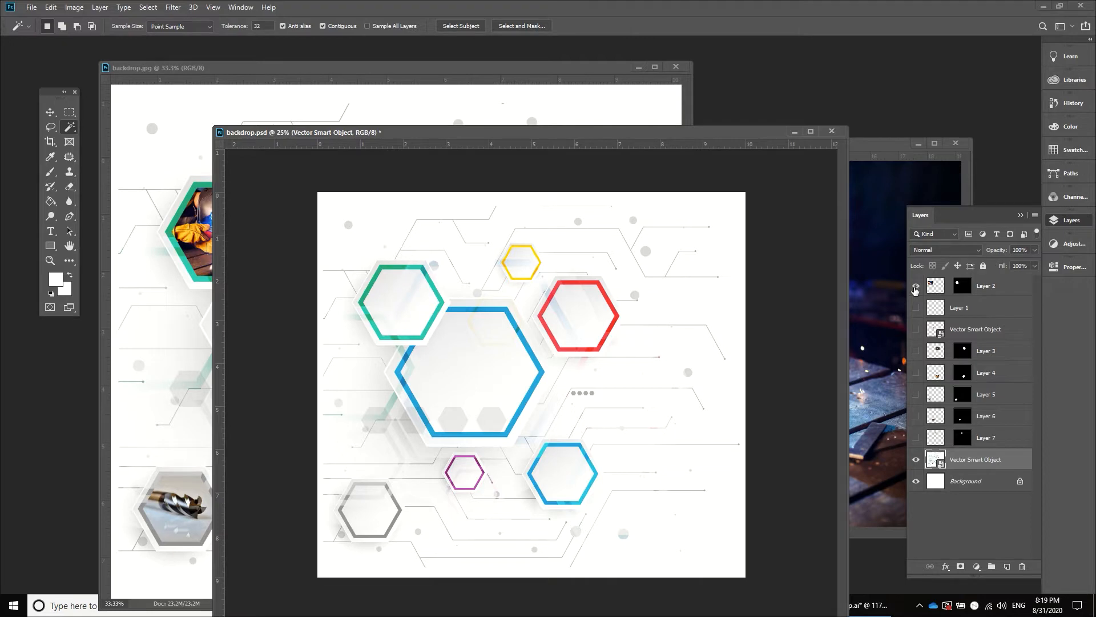
left_click(916, 287)
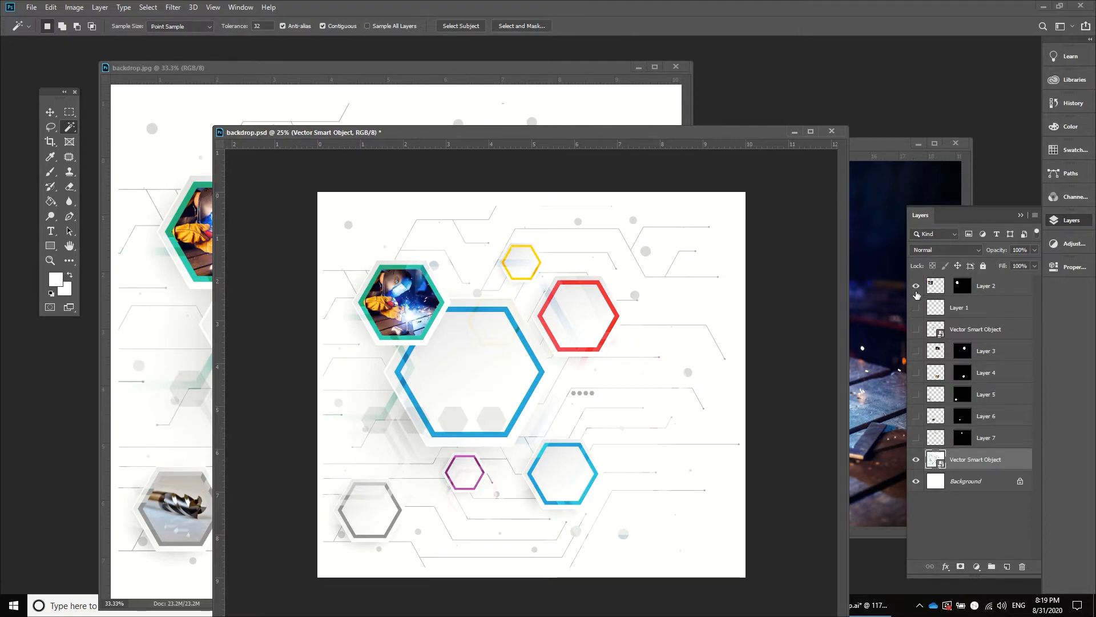
left_click(916, 308)
left_click(916, 330)
left_click(917, 351)
left_click(917, 373)
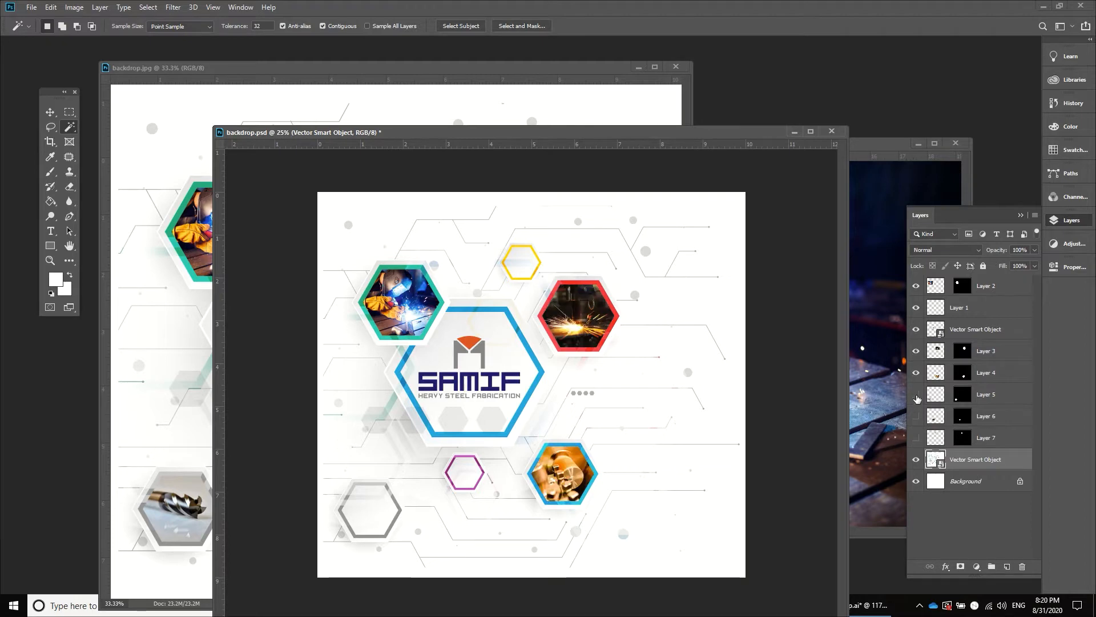
left_click(916, 394)
left_click(916, 417)
left_click(917, 438)
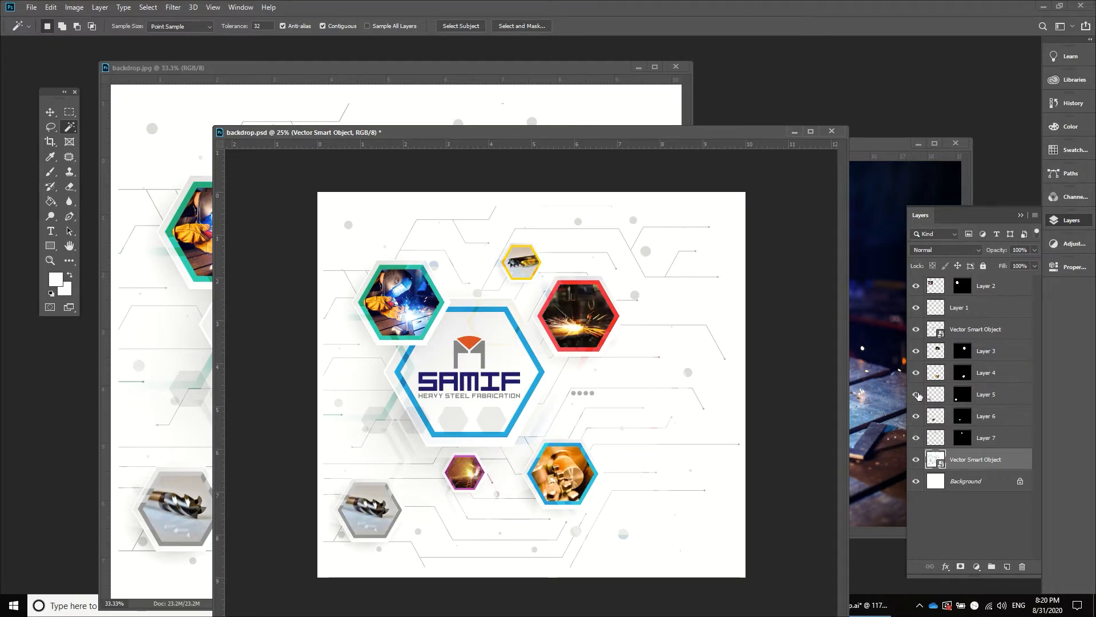
left_click_drag(917, 437, 916, 285)
Step: Examine the photo-filled hexagons and the logo in backdrop.jpg up close, and return to the full view
left_click(434, 114)
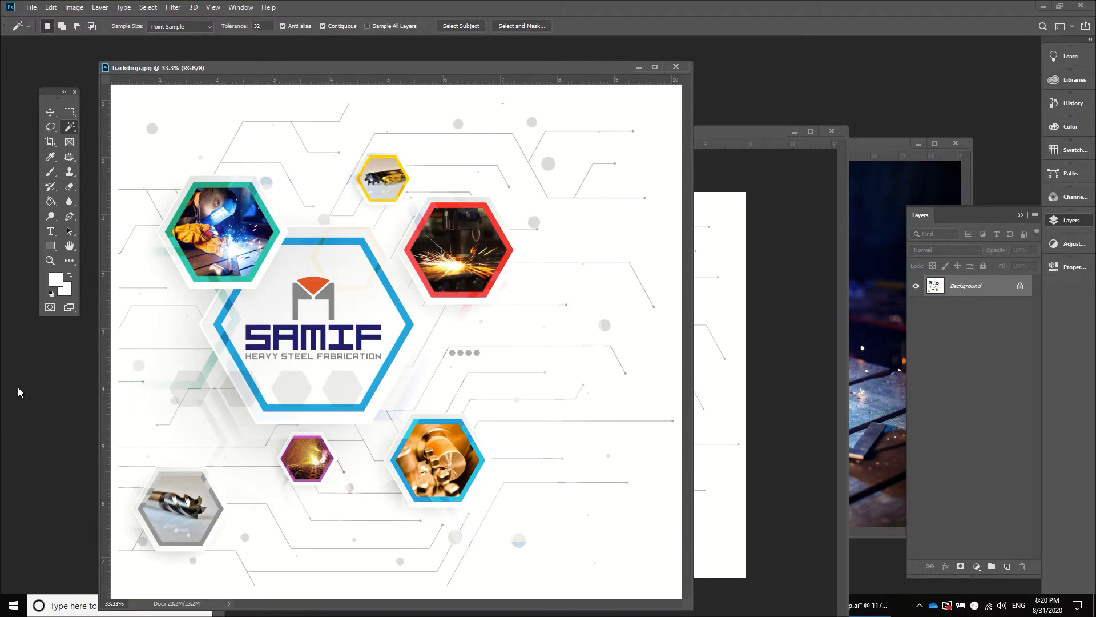
left_click(50, 261)
left_click(478, 256)
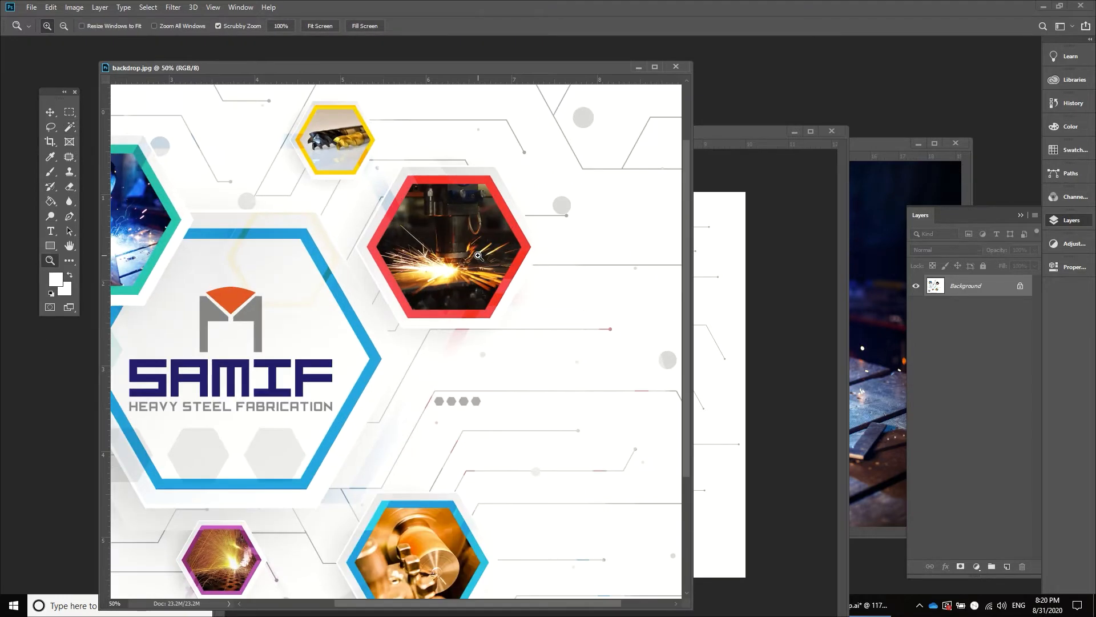
left_click(478, 256)
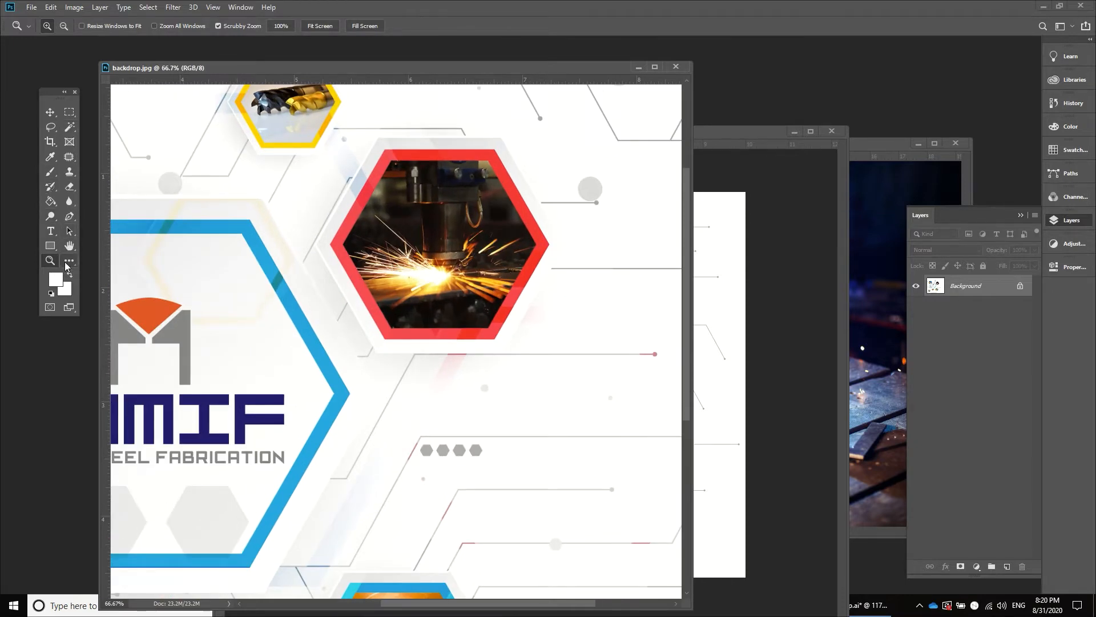
left_click(69, 245)
left_click_drag(143, 343, 401, 434)
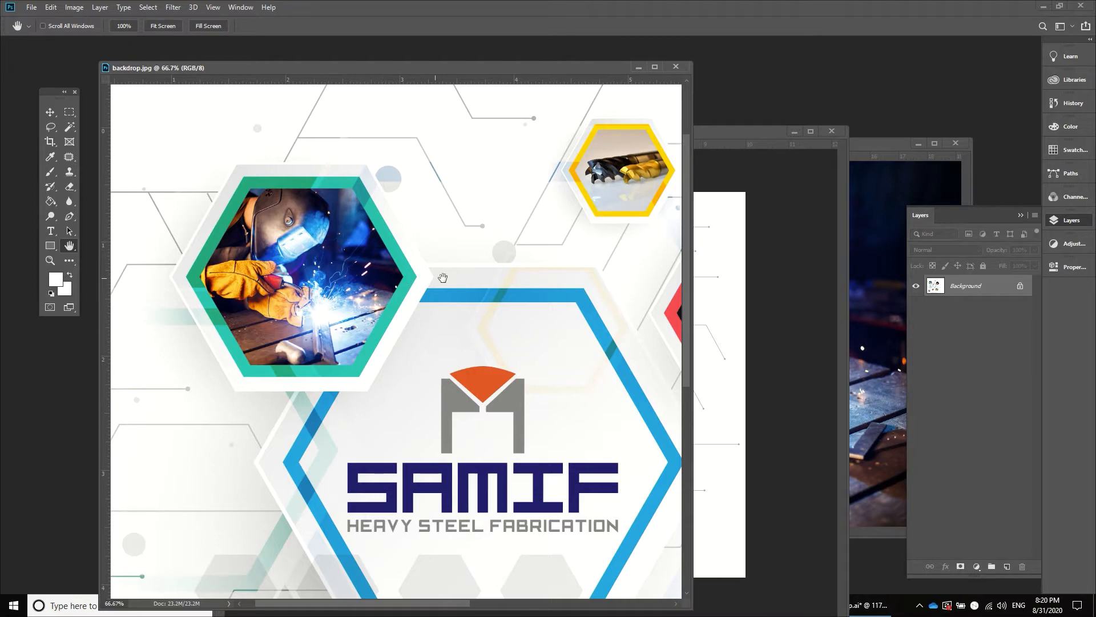
left_click_drag(453, 277, 310, 294)
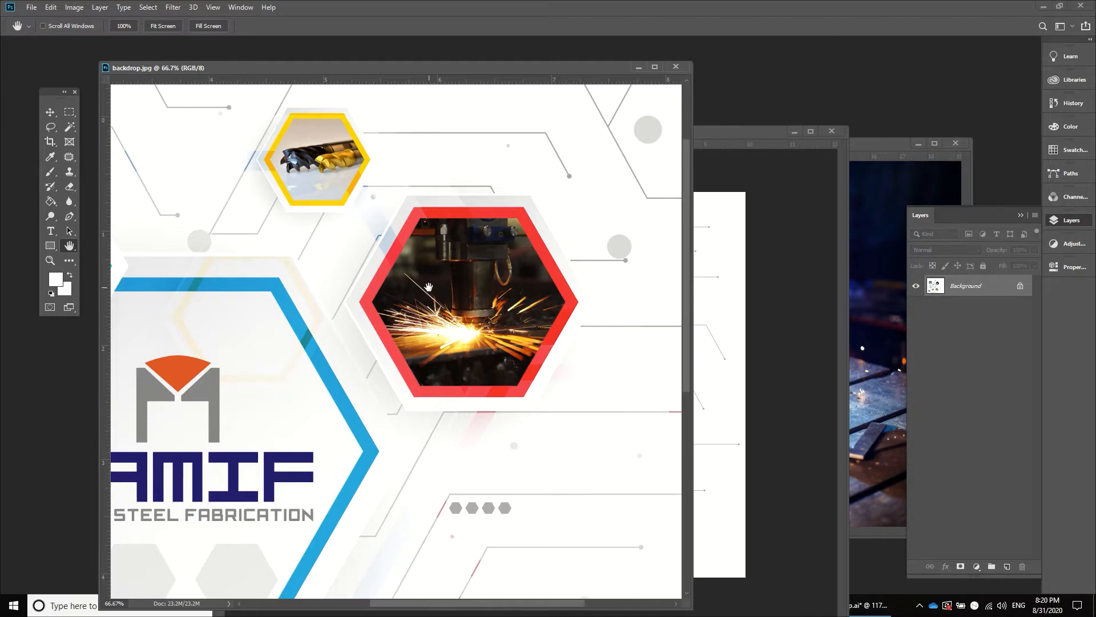
key("ctrl+minus")
key("ctrl+minus")
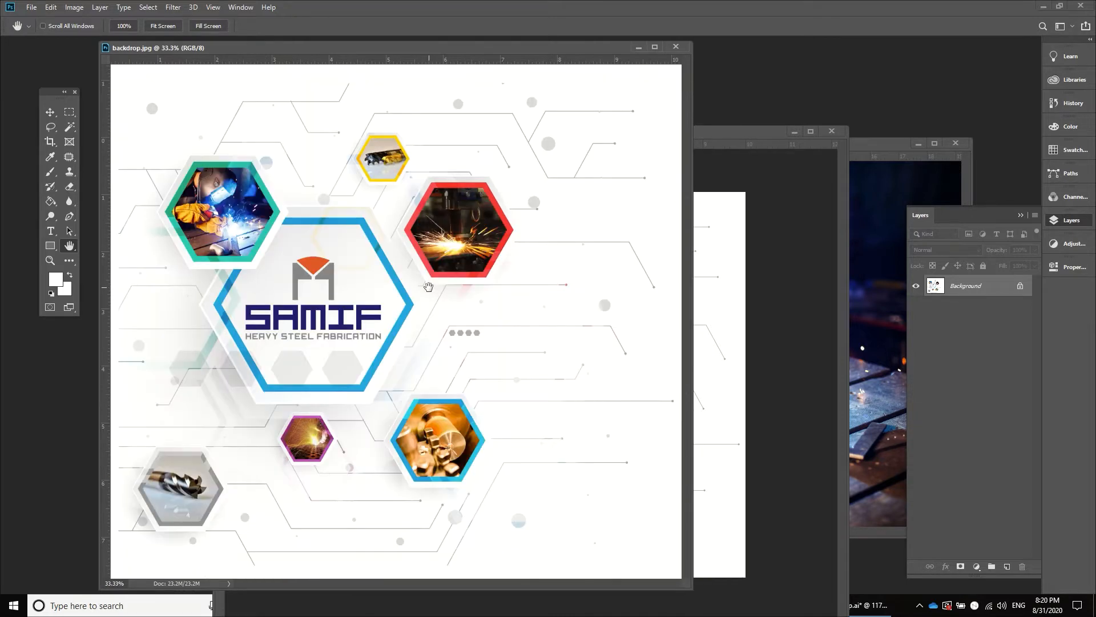
Step: Examine the empty hexagon frames in backdrop.psd up close, and return to the full view
left_click(766, 283)
left_click(58, 116)
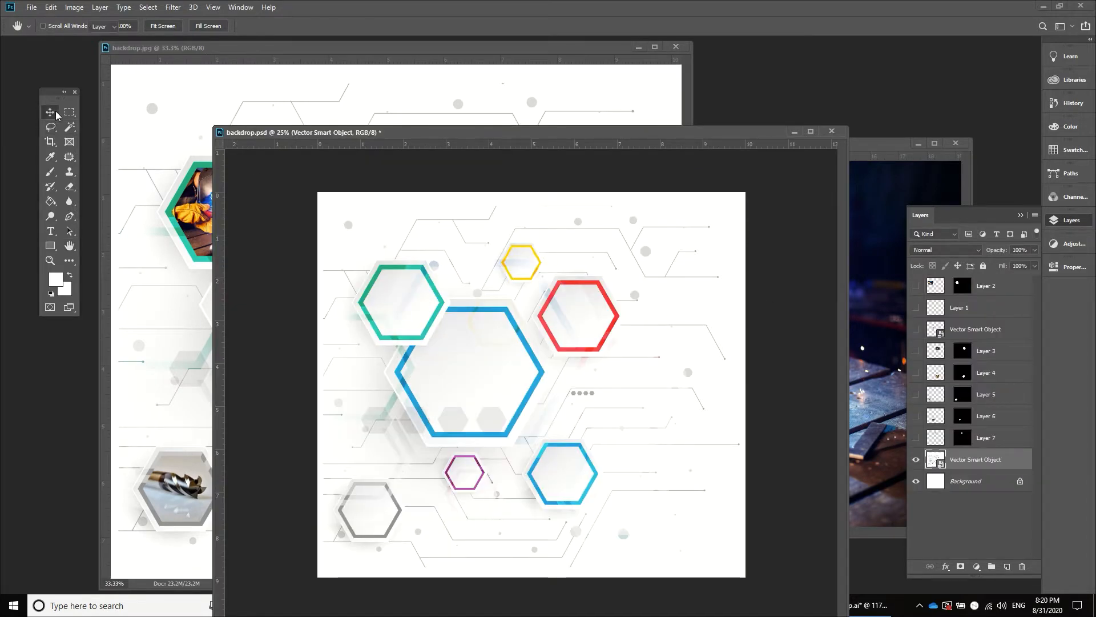
left_click_drag(438, 131, 357, 101)
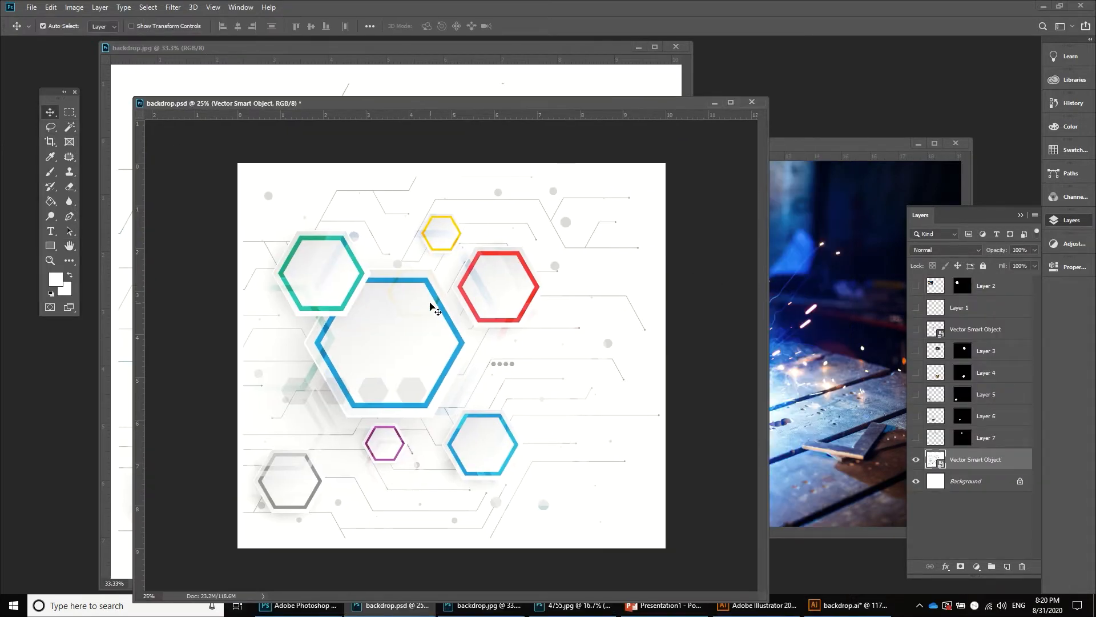
left_click(50, 261)
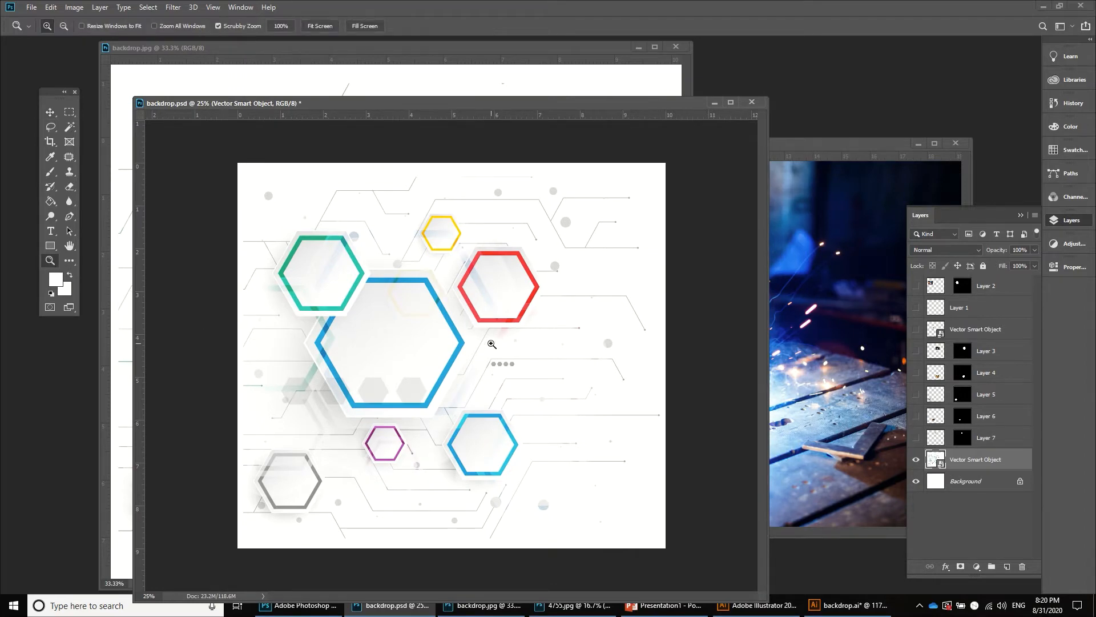
left_click(491, 344)
left_click(492, 345)
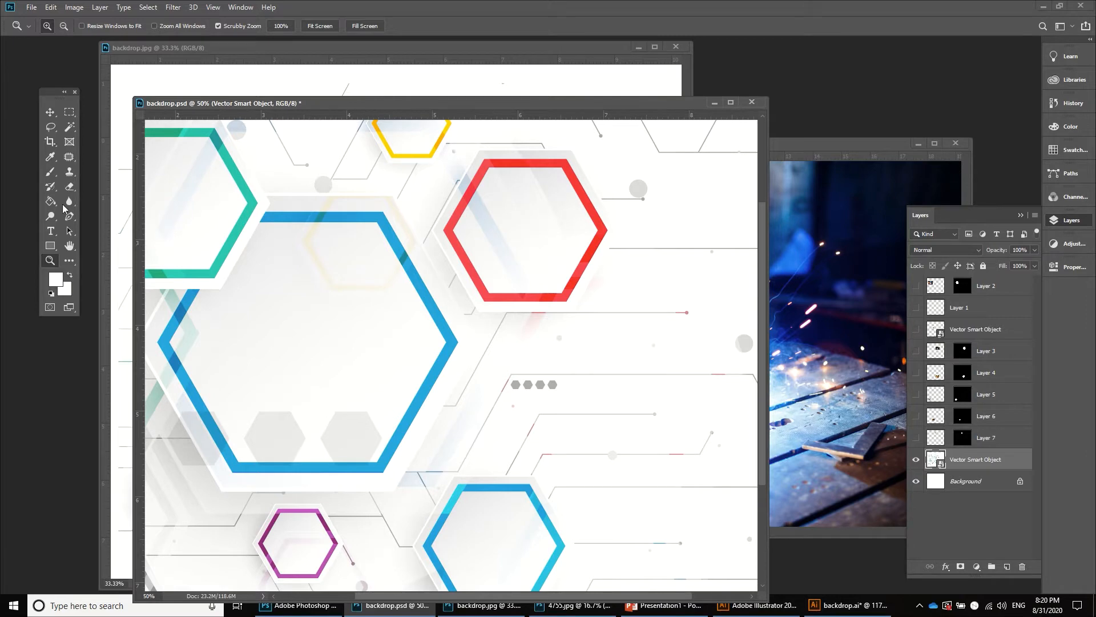
left_click(69, 246)
left_click_drag(343, 317, 447, 380)
scroll(447, 380, "down", 1)
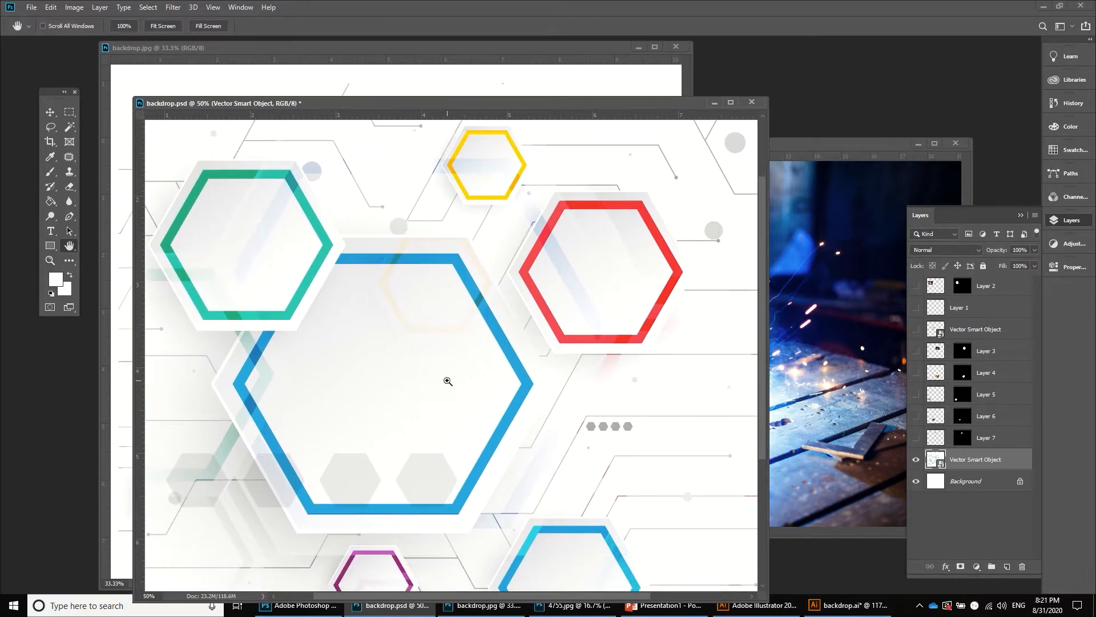
key("ctrl+minus")
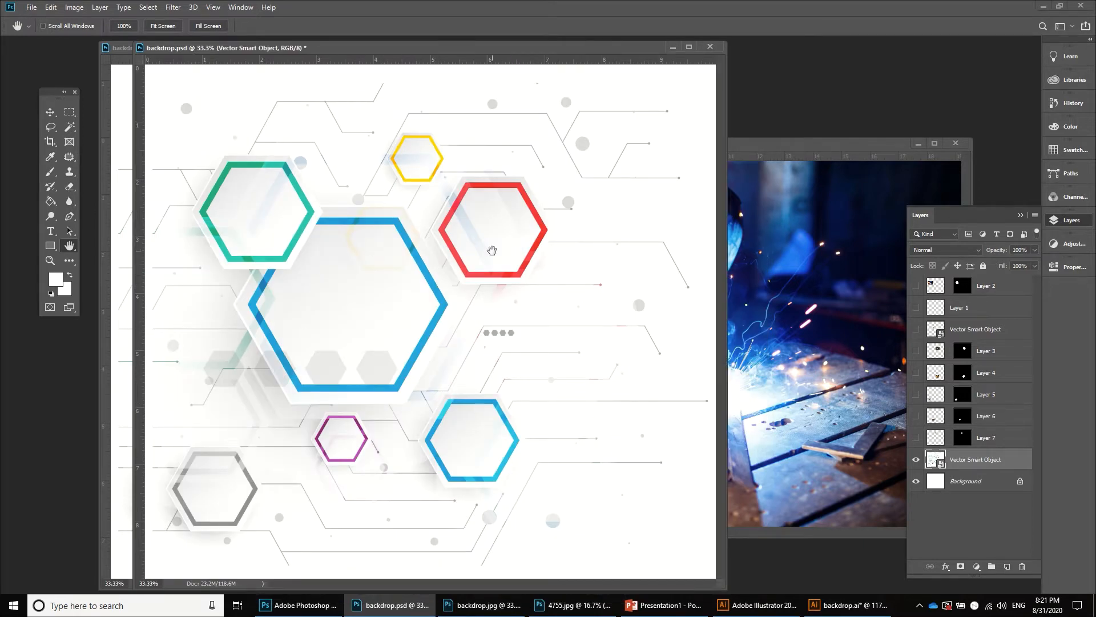
Step: Compare the empty backdrop.psd template with the finished backdrop.jpg, and check which artwork the bottom Vector Smart Object layer contains
left_click_drag(232, 50, 267, 54)
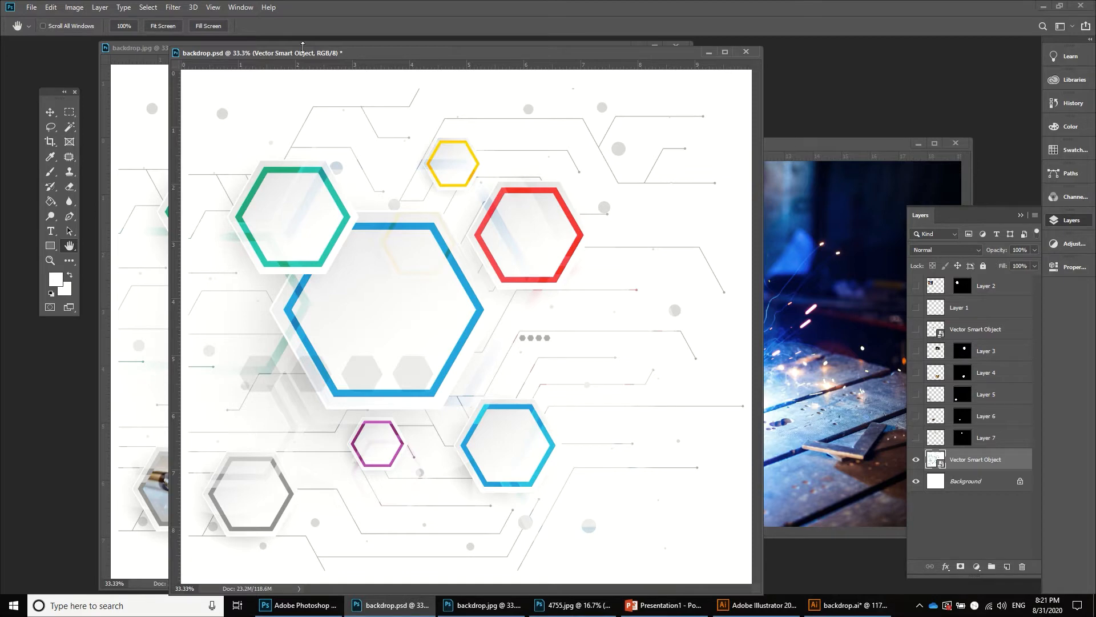
left_click_drag(292, 53, 494, 92)
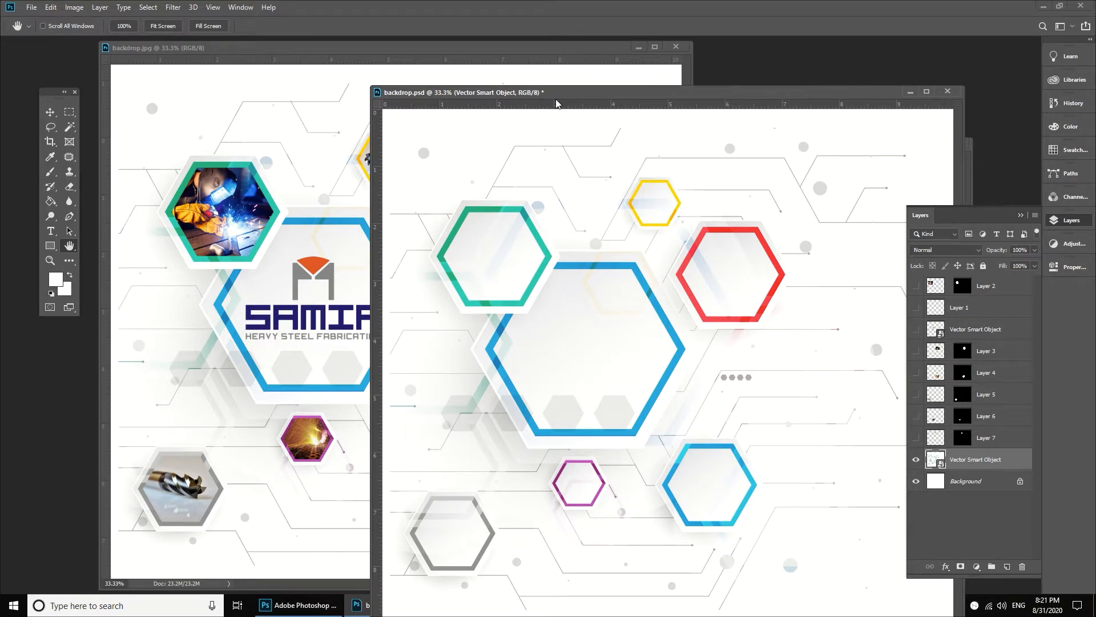
left_click_drag(553, 96, 338, 67)
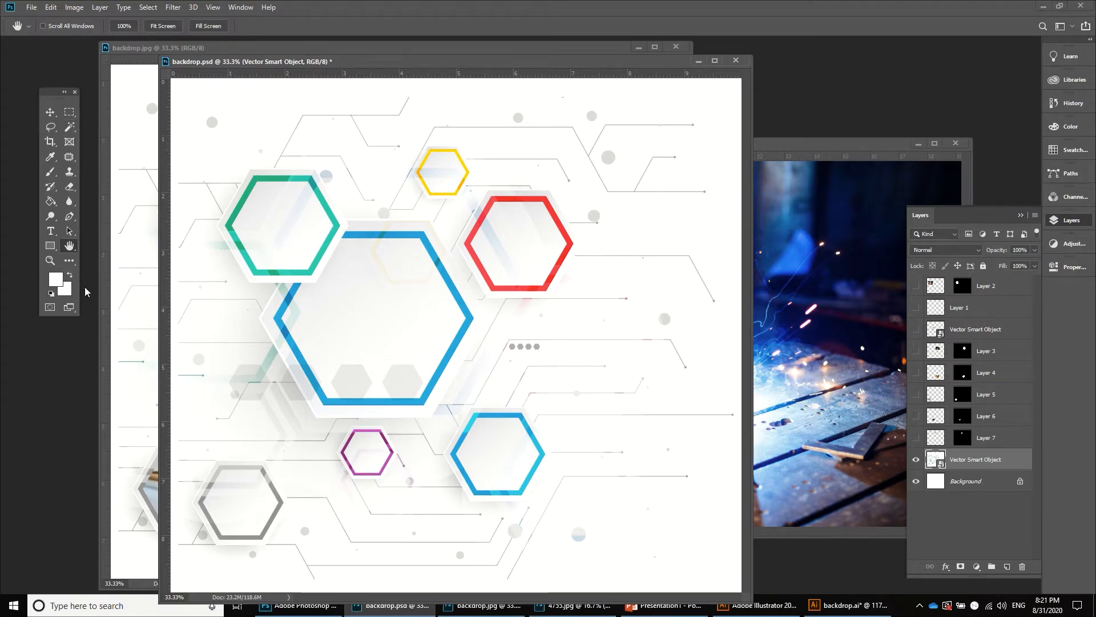
left_click(918, 464)
left_click(919, 464)
Step: Arrange the backdrop.psd window to view the welding photo 4755.jpg beside it, and return to backdrop.psd
left_click(50, 261)
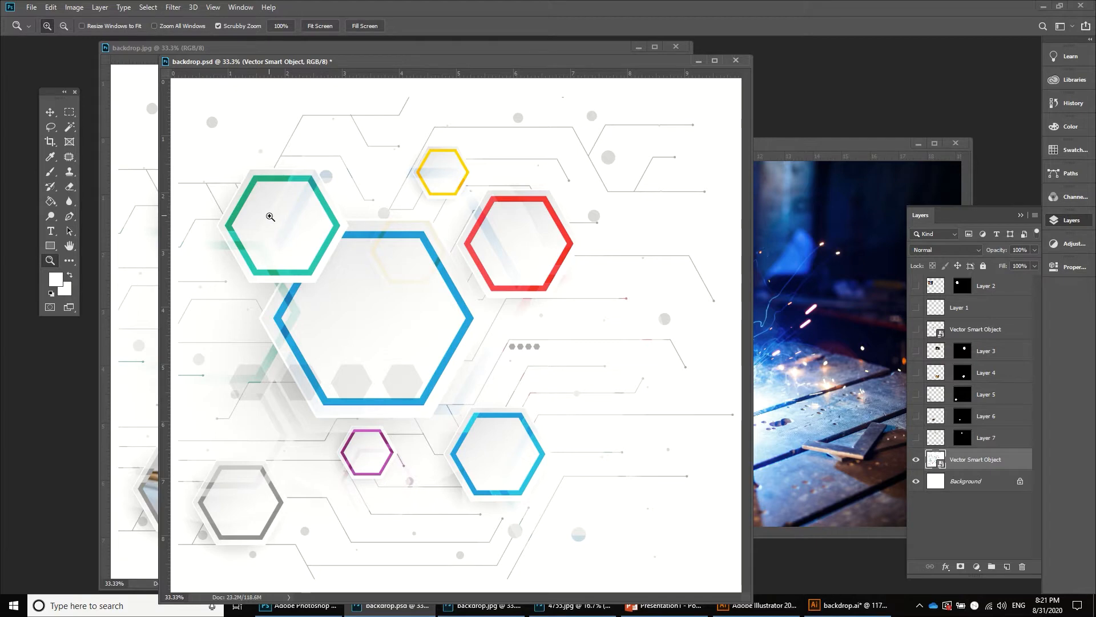
left_click(49, 112)
left_click(793, 308)
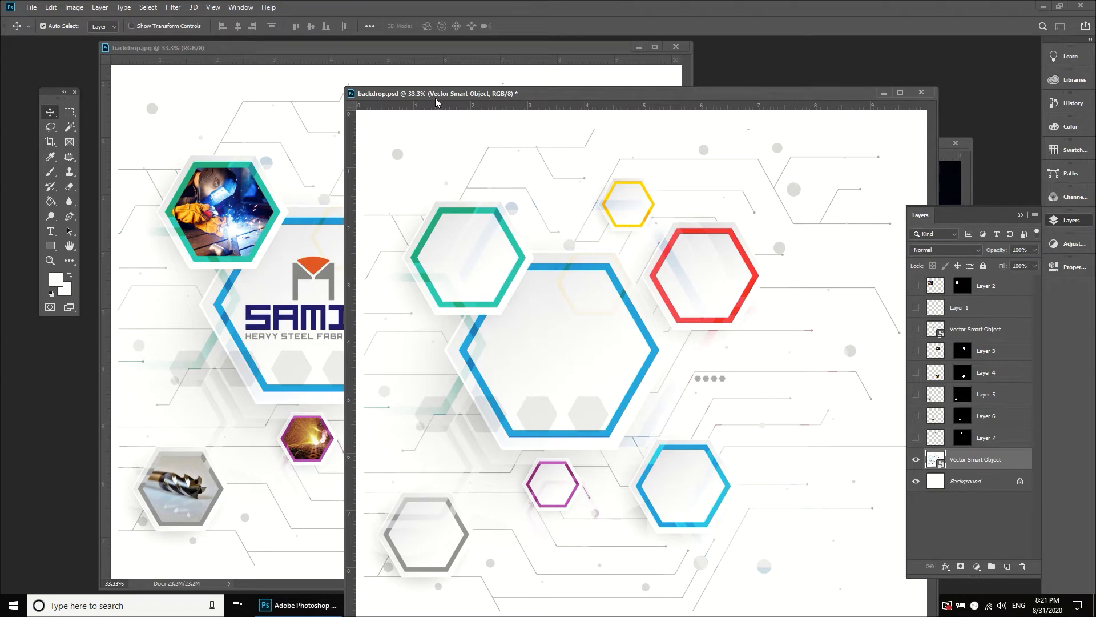
left_click_drag(426, 99, 202, 73)
left_click(762, 211)
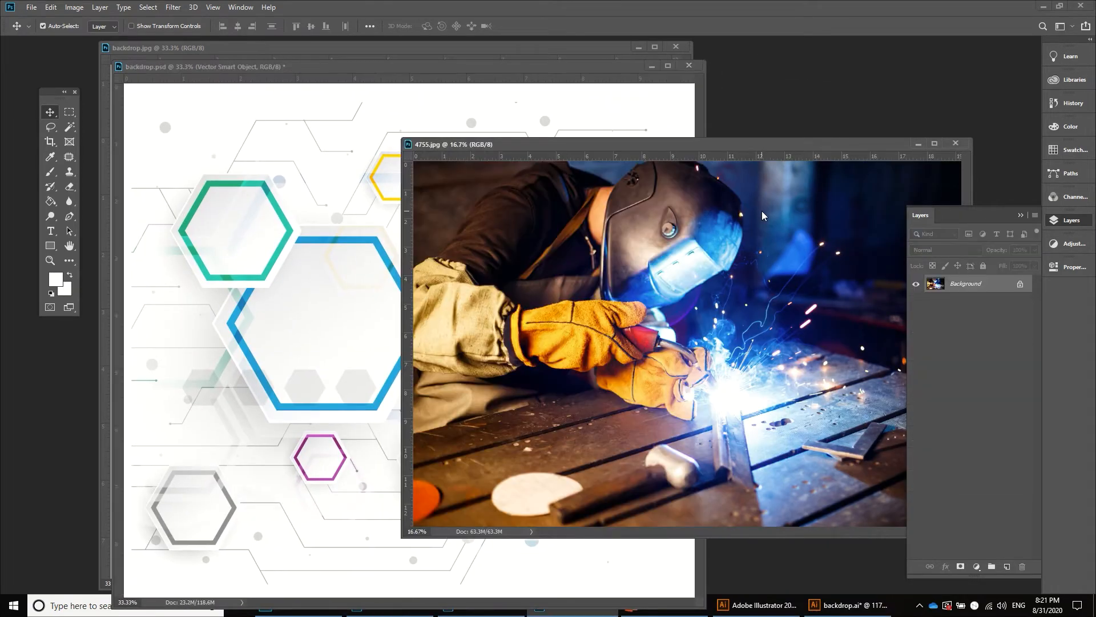
left_click(320, 175)
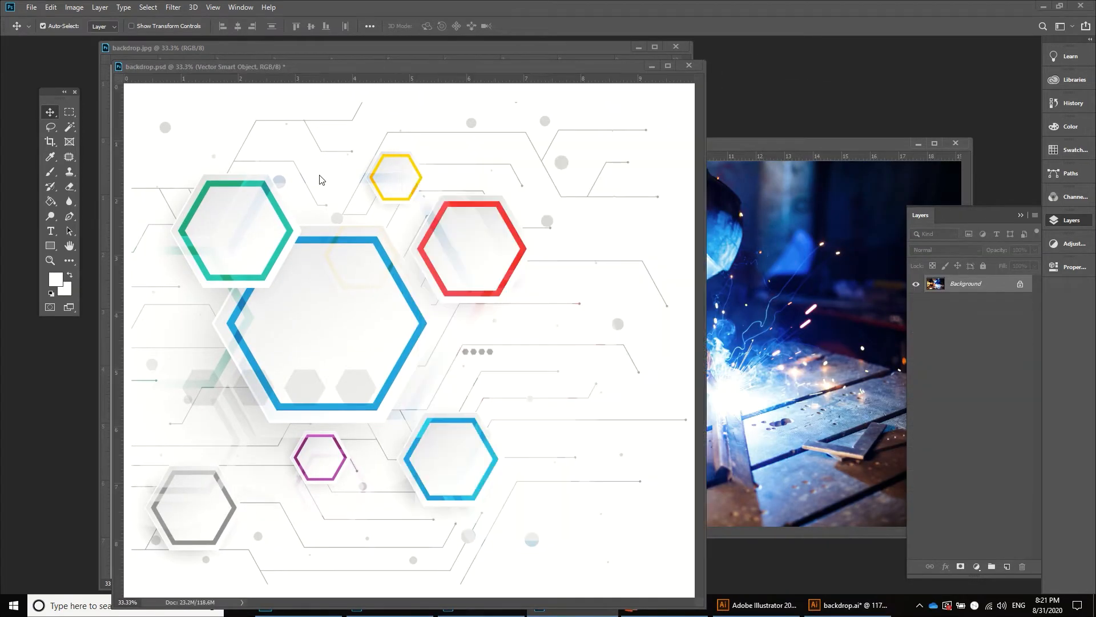
Step: Select the interior of the green hexagon on the bottom Vector Smart Object layer with the Magic Wand at tolerance 32
left_click(68, 129)
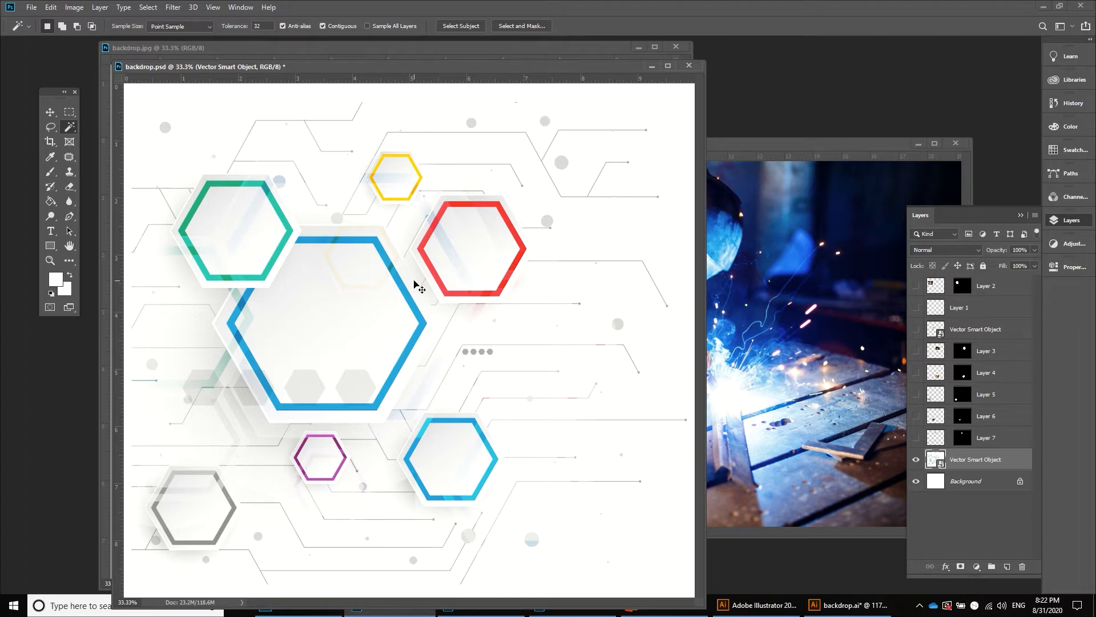
key("ctrl+1")
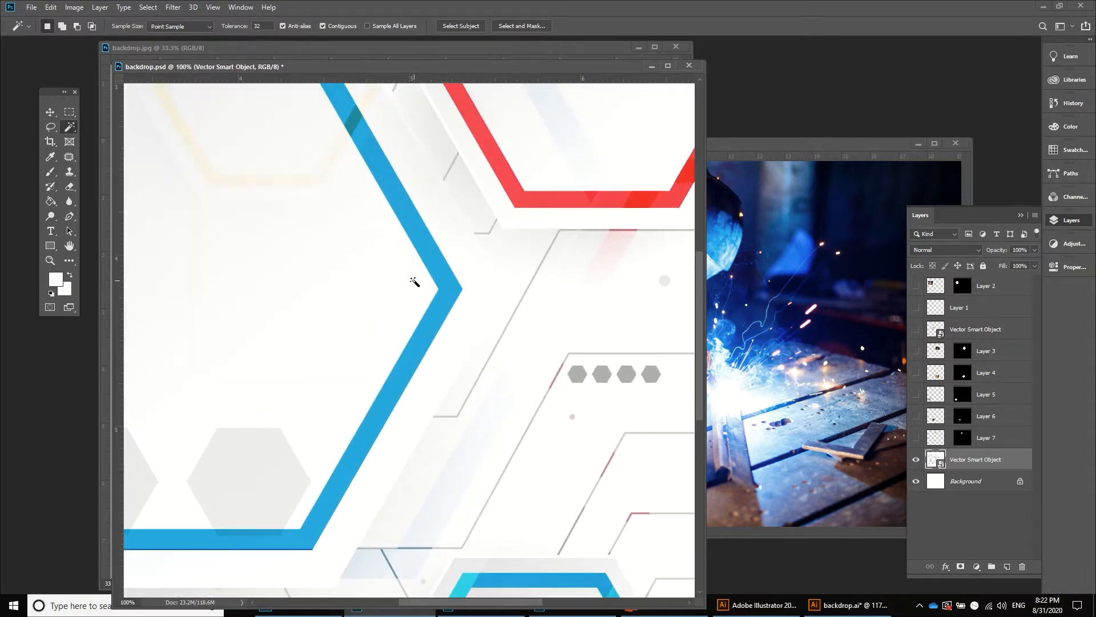
left_click(69, 246)
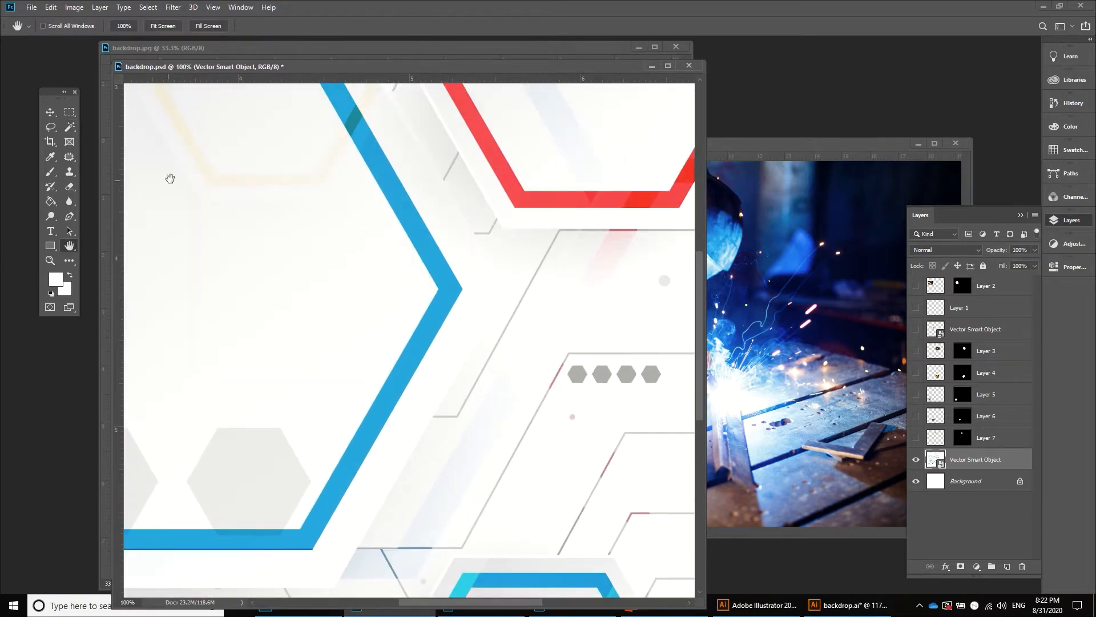
left_click_drag(165, 179, 381, 383)
left_click_drag(192, 230, 490, 357)
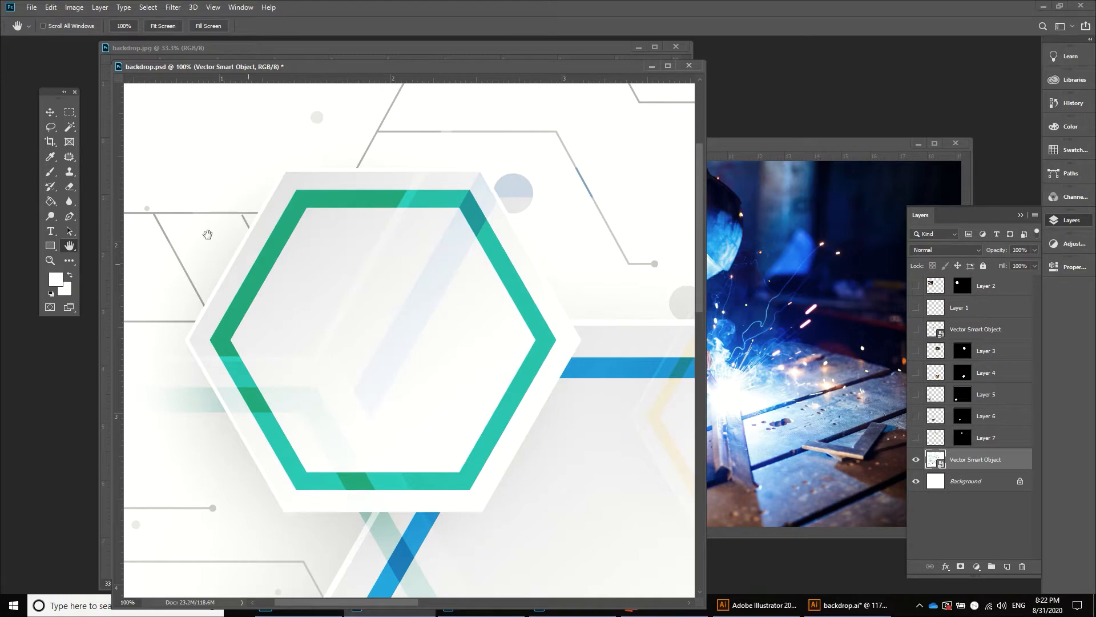
left_click(69, 127)
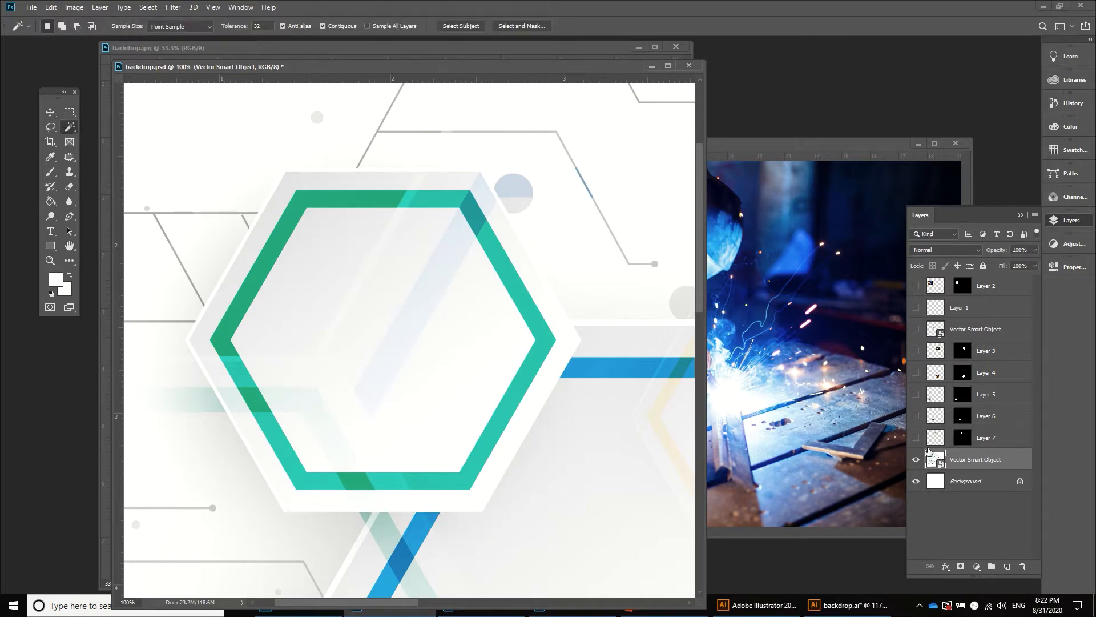
left_click(371, 333)
Step: Place the welding photo 4755.jpg window over backdrop.psd and enlarge it until the whole image fits, with the Move tool active
left_click(50, 112)
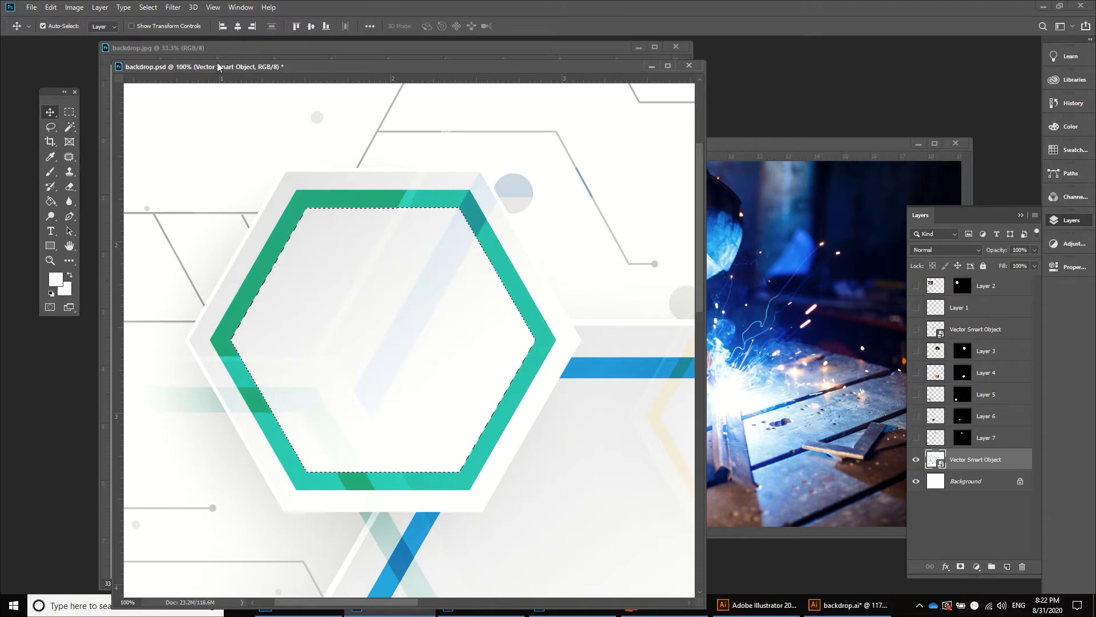
left_click_drag(218, 67, 504, 85)
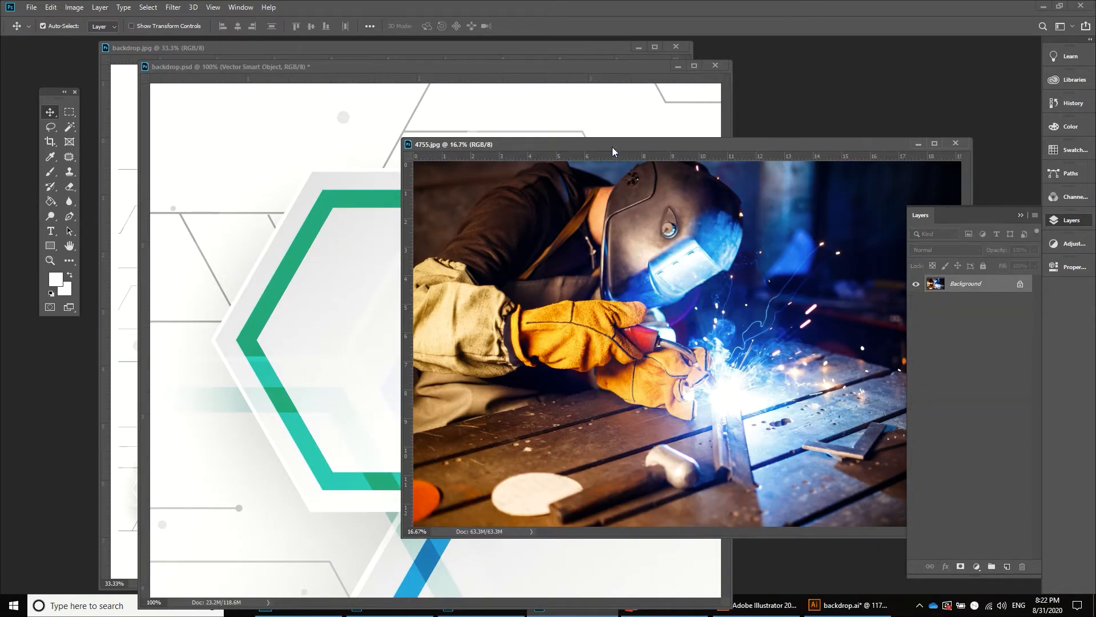
left_click_drag(612, 145, 401, 92)
left_click_drag(752, 484, 858, 551)
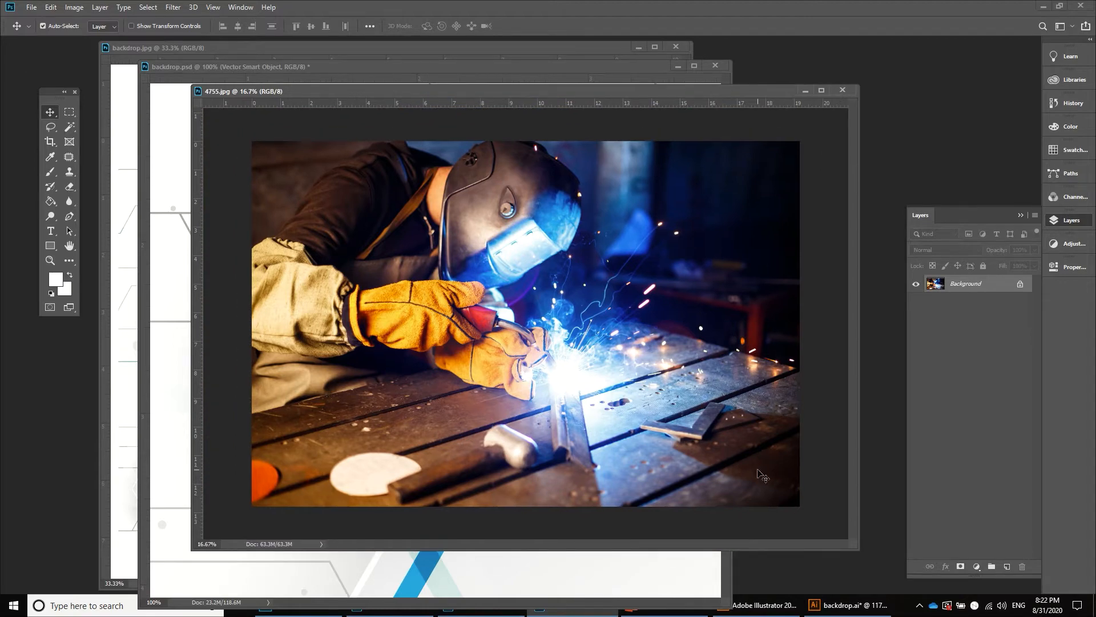
Step: Reposition the 4755.jpg window, select the entire welding photo and copy it
left_click_drag(382, 92, 390, 129)
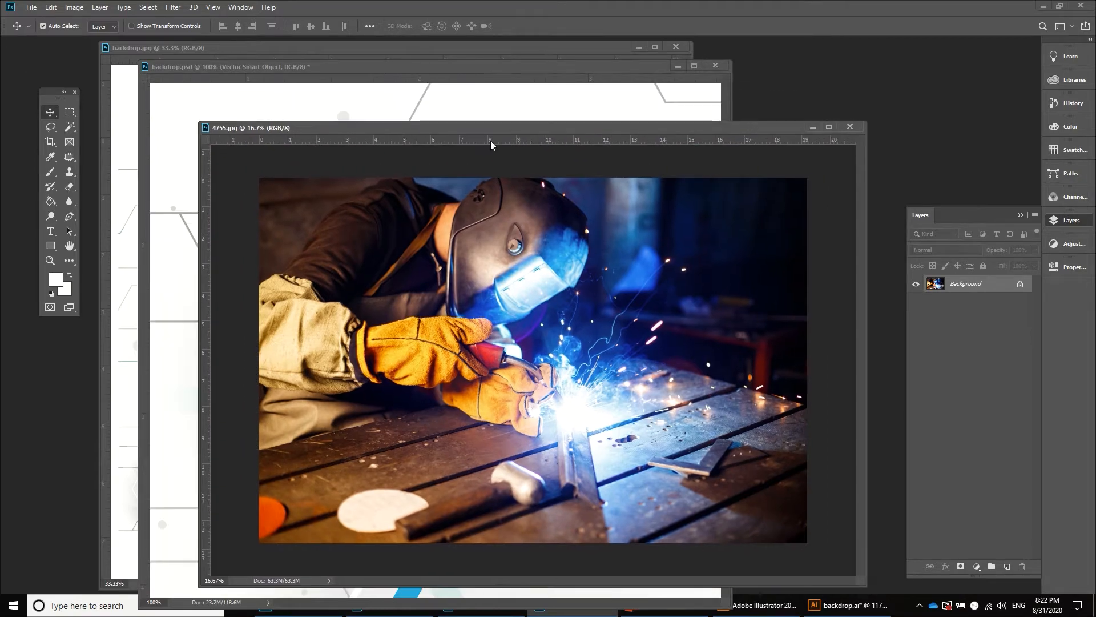
left_click_drag(491, 141, 433, 121)
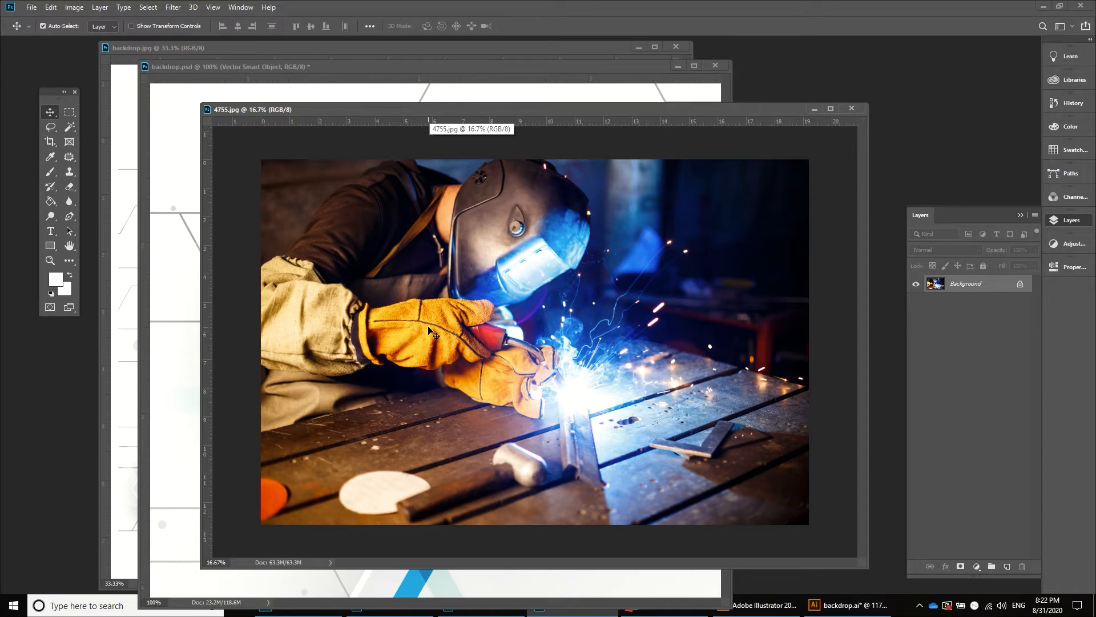
key("ctrl+c")
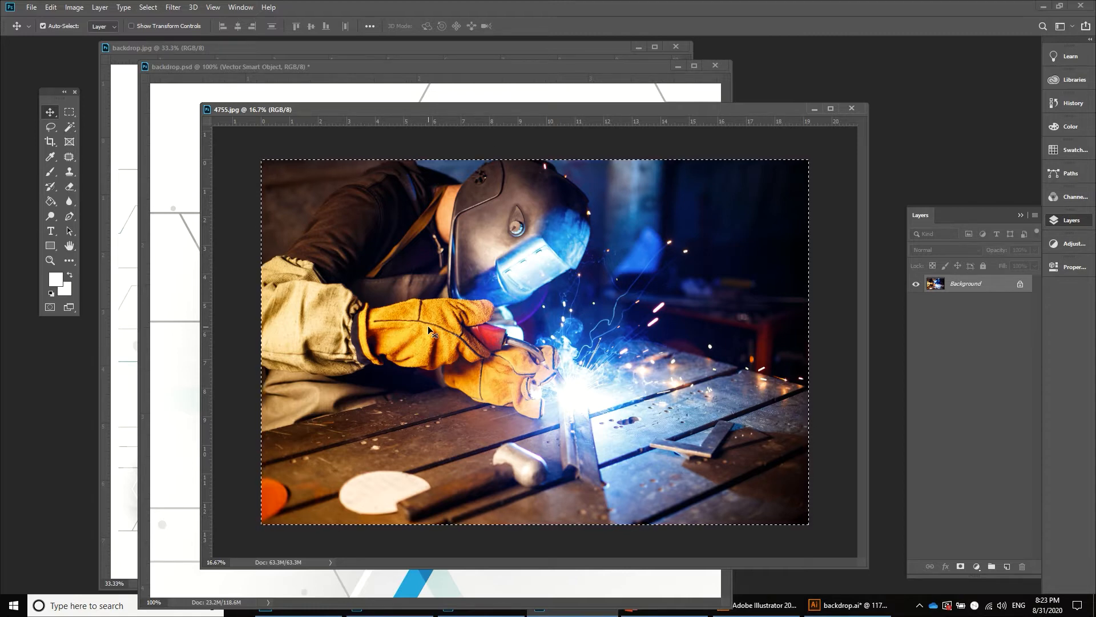
left_click_drag(427, 110, 386, 97)
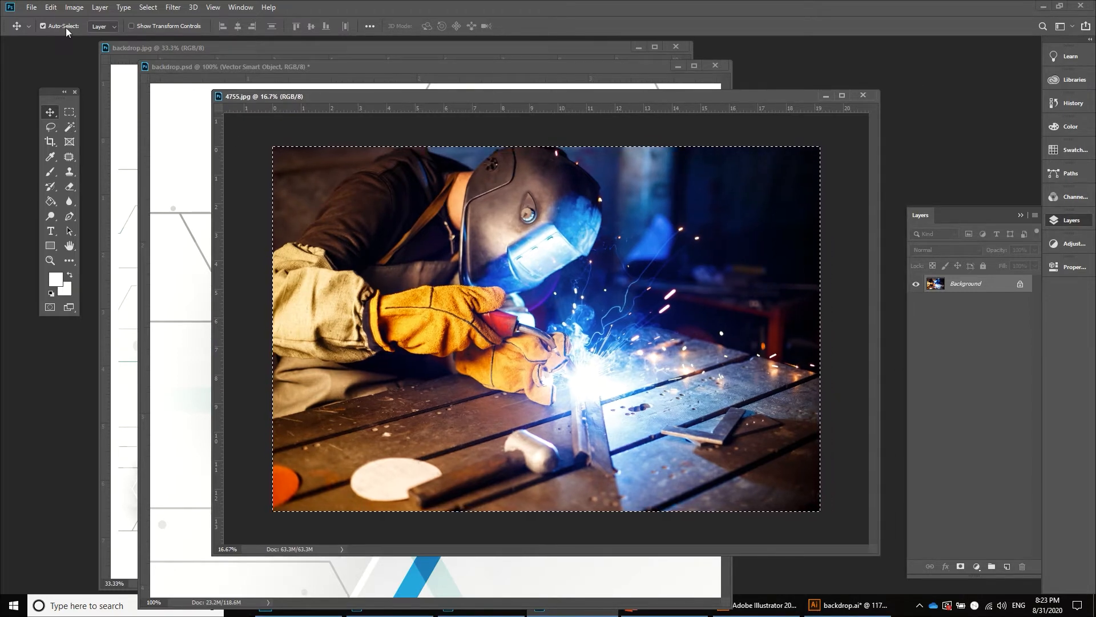
left_click(52, 8)
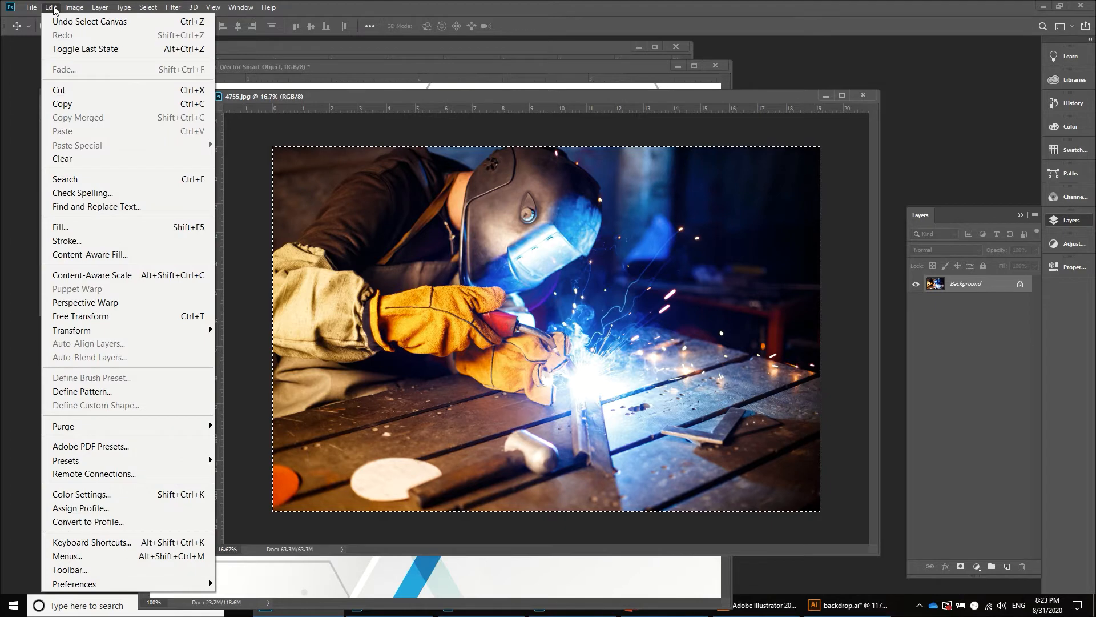
left_click(69, 107)
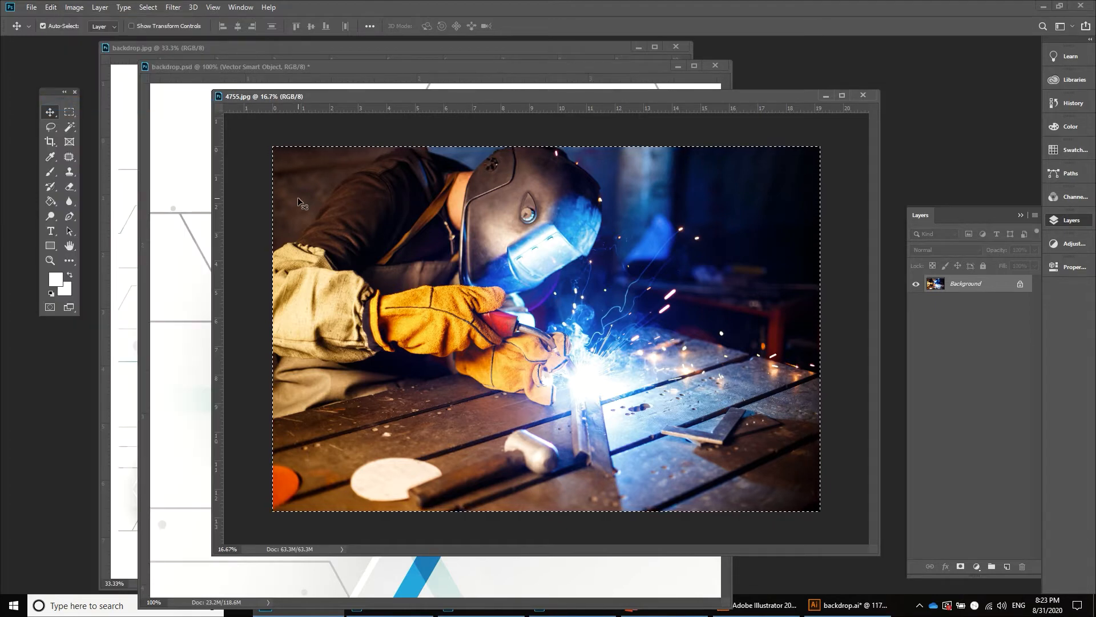
Step: Return to backdrop.psd and use Paste Into to place the copied welding photo inside the green hexagon selection
left_click_drag(296, 98, 464, 112)
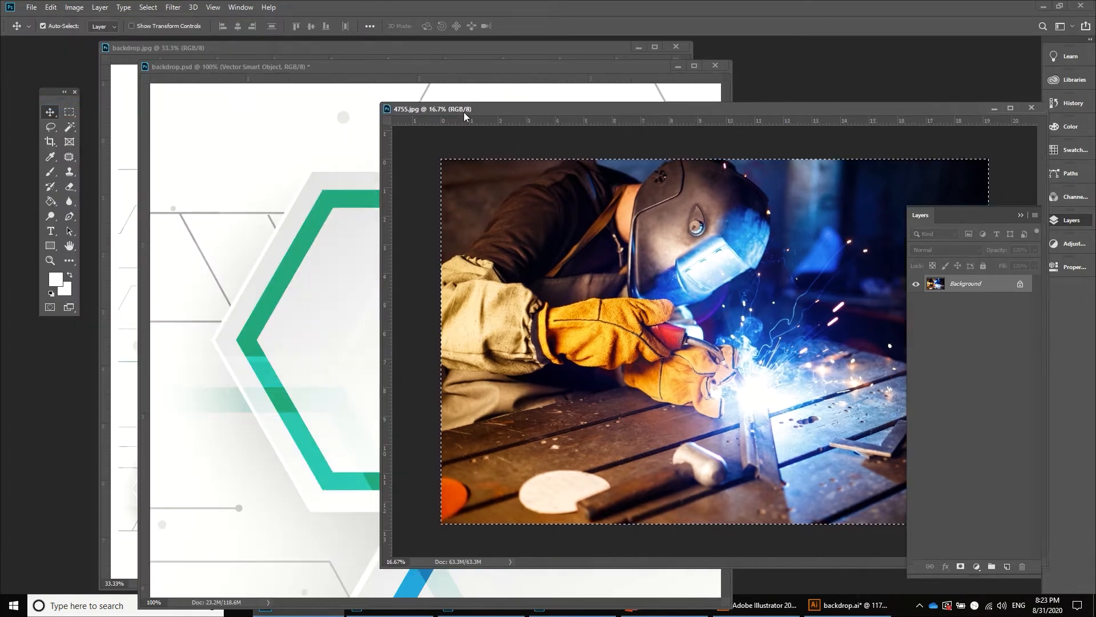
left_click(322, 57)
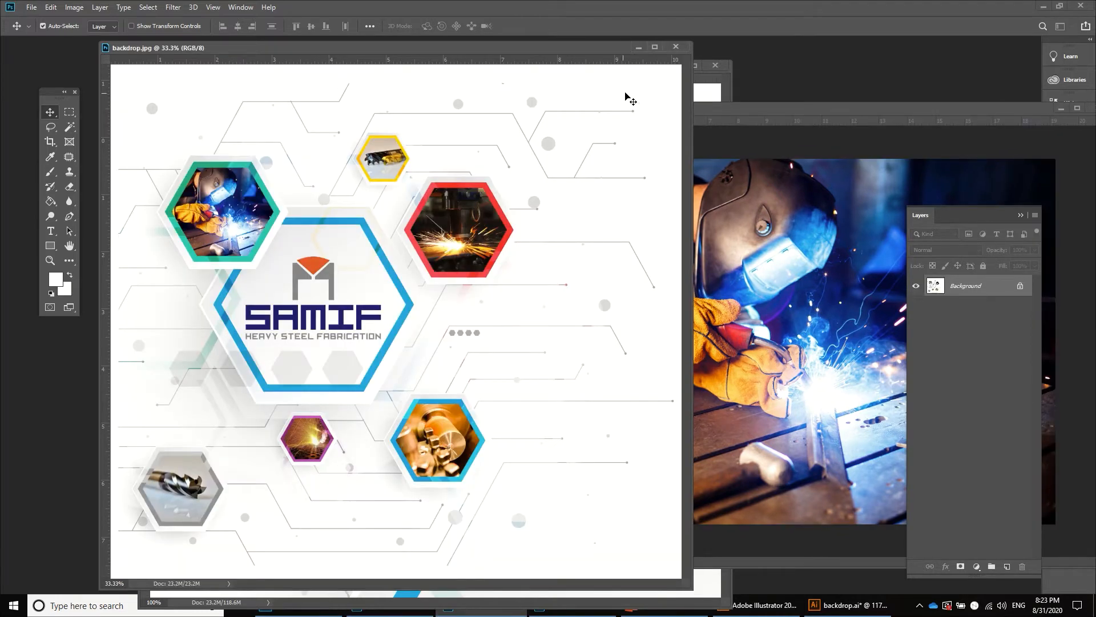
left_click(698, 77)
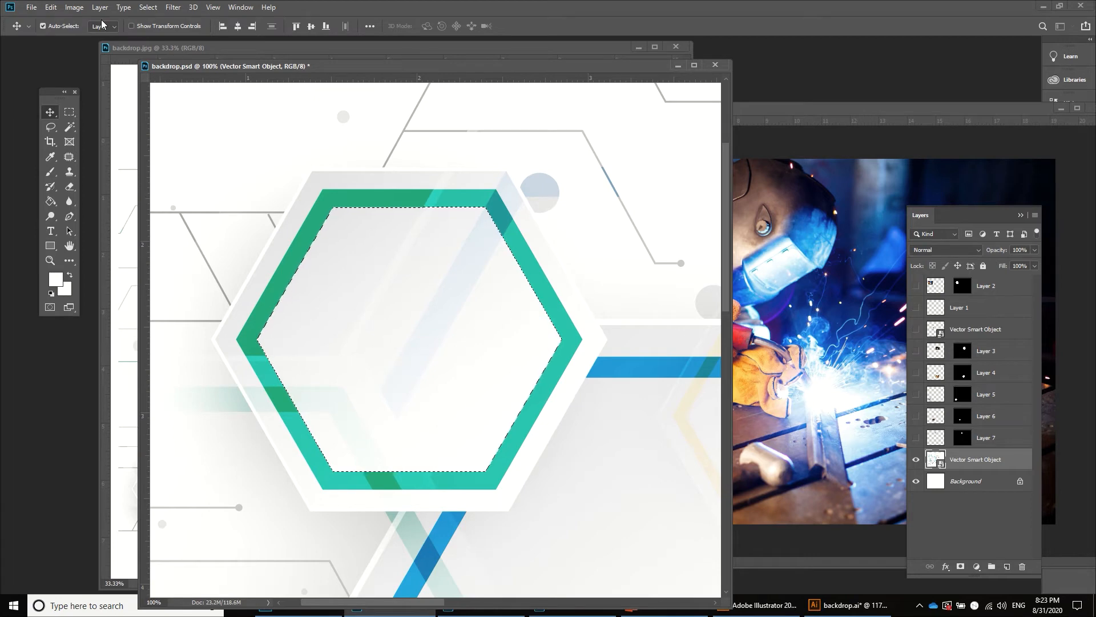
left_click(50, 7)
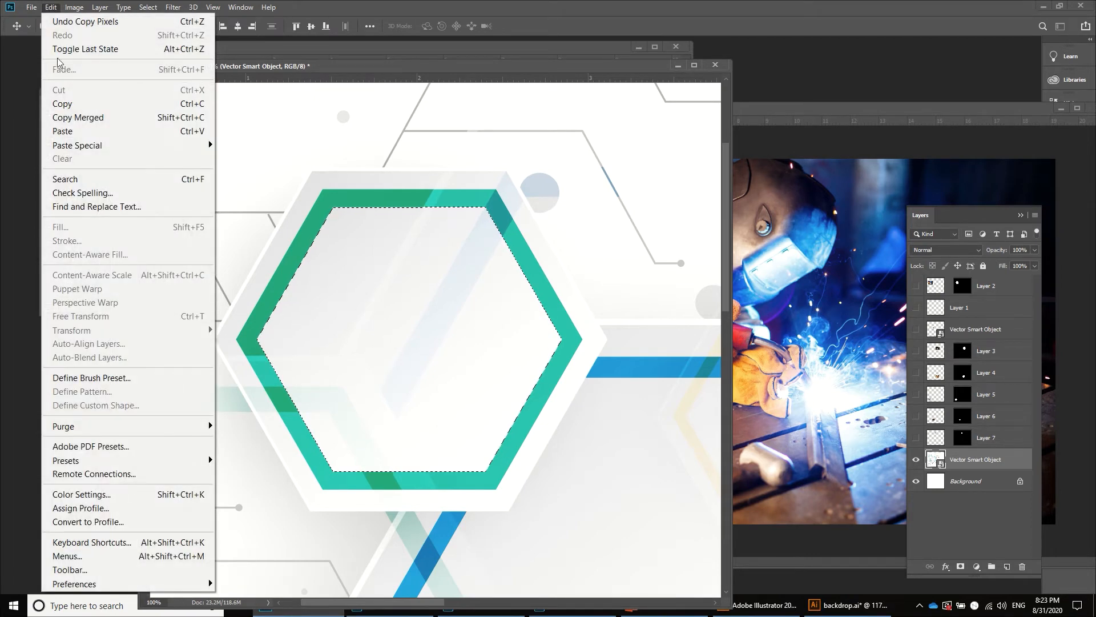
mouse_move(79, 151)
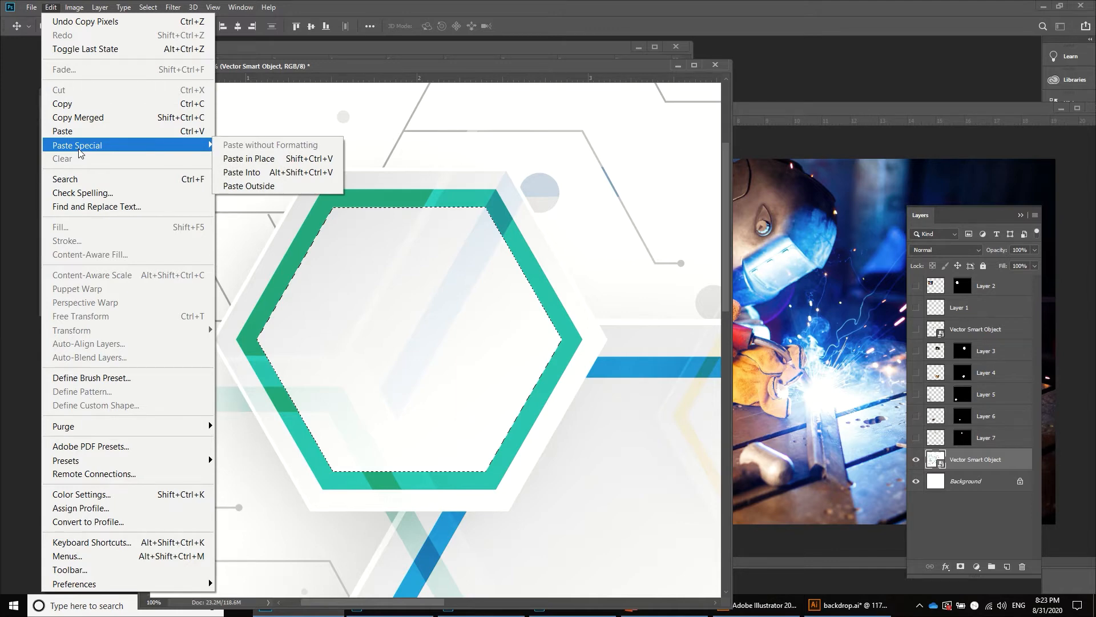
left_click(278, 181)
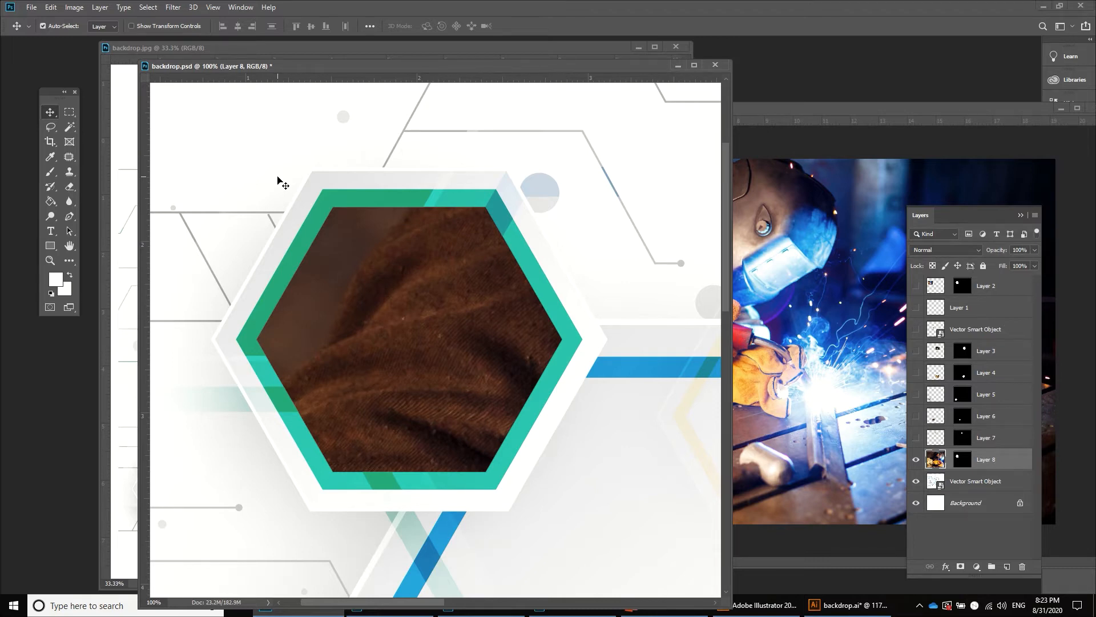
Step: Move the pasted welding photo within its mask until the blue-lit helmet shows inside the green hexagon
key("ctrl+minus")
key("ctrl+minus")
key("ctrl+minus")
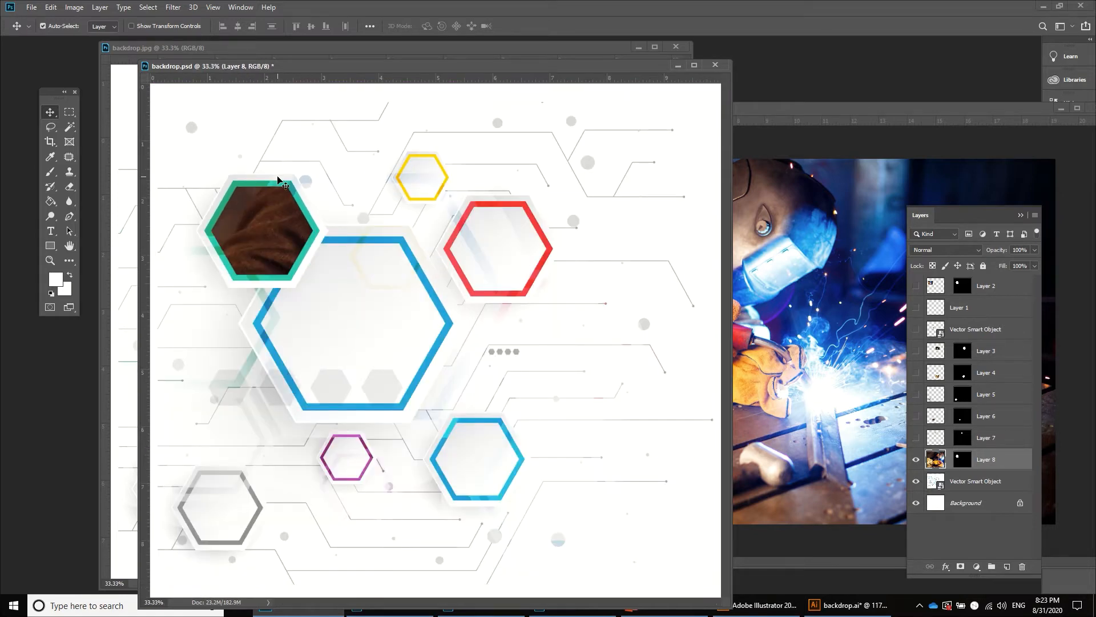
mouse_move(262, 229)
left_mouse_down()
mouse_move(197, 237)
mouse_move(277, 197)
mouse_move(269, 166)
mouse_move(171, 220)
mouse_move(264, 241)
mouse_move(209, 252)
mouse_move(228, 228)
mouse_move(231, 251)
mouse_move(227, 223)
mouse_move(254, 246)
left_mouse_up()
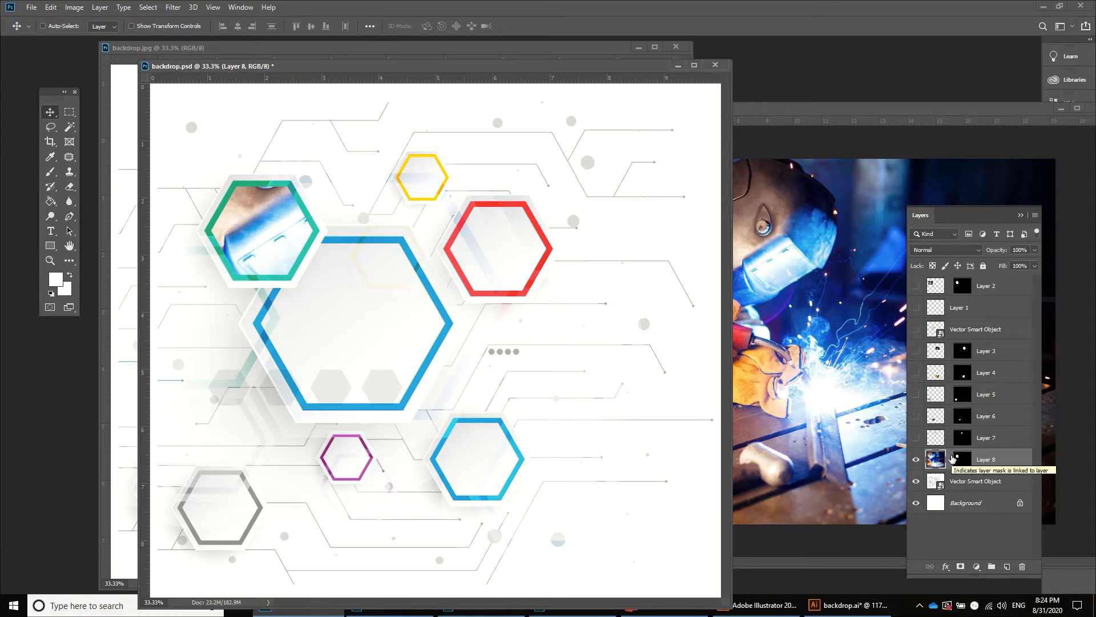
Step: Free-transform the pasted welding photo down to 17.12% and position it so the welder fills the green hexagon
key("ctrl+t")
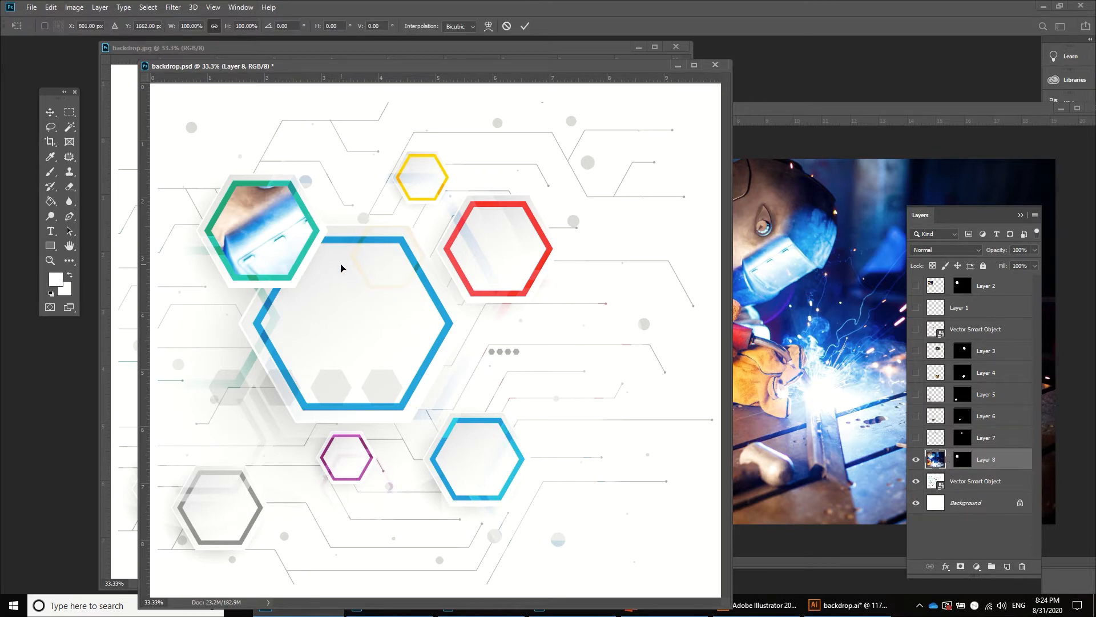
key("ctrl+minus")
key("ctrl+minus")
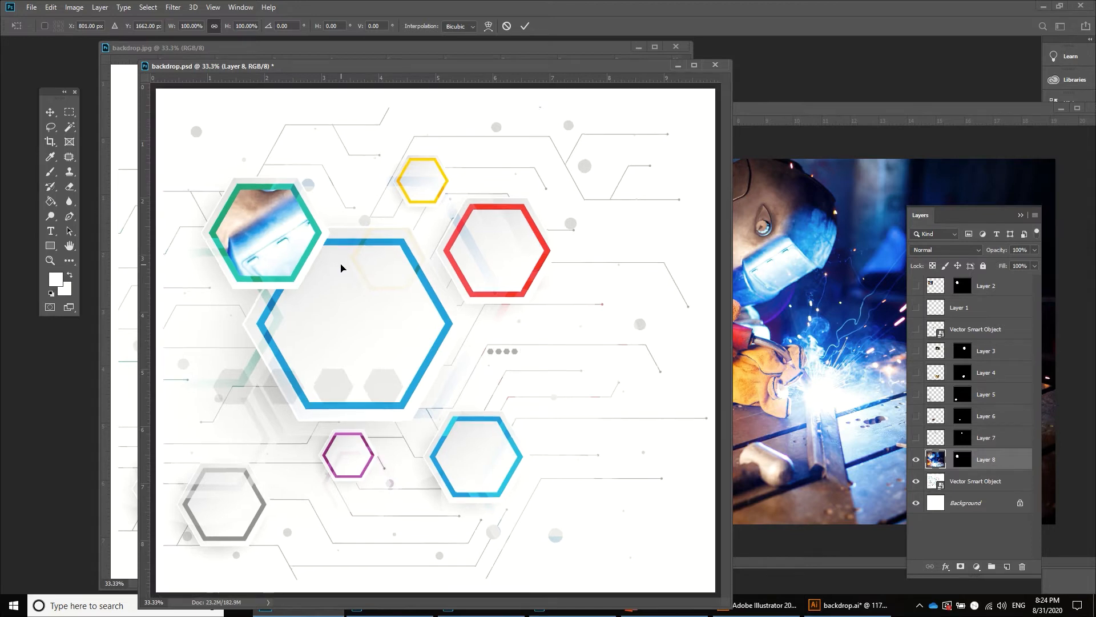
key("ctrl+minus")
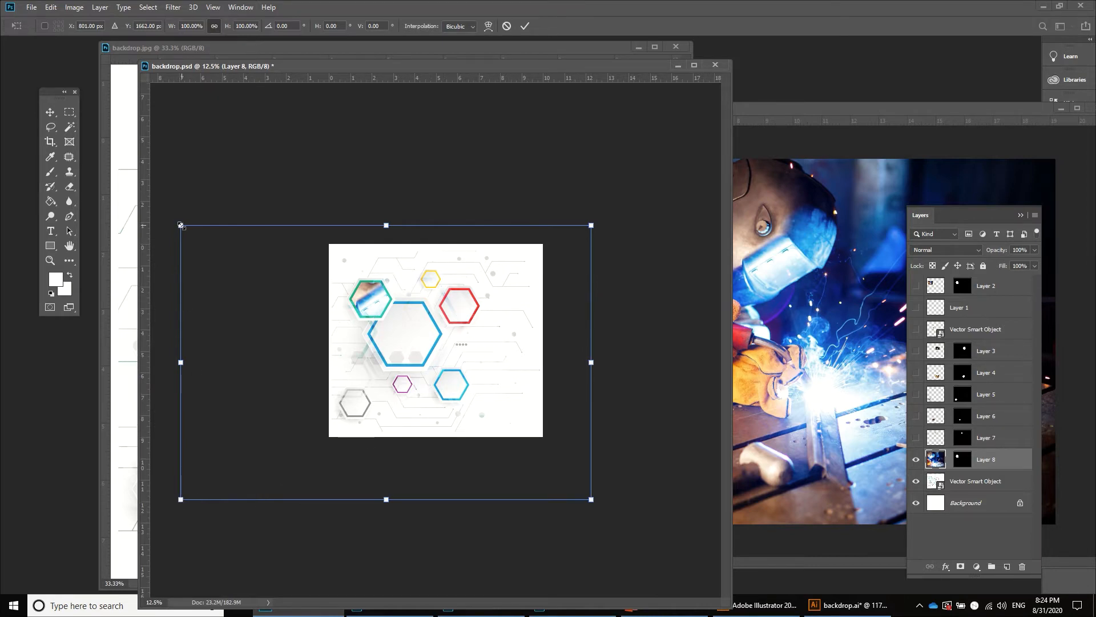
left_click_drag(180, 499, 309, 413)
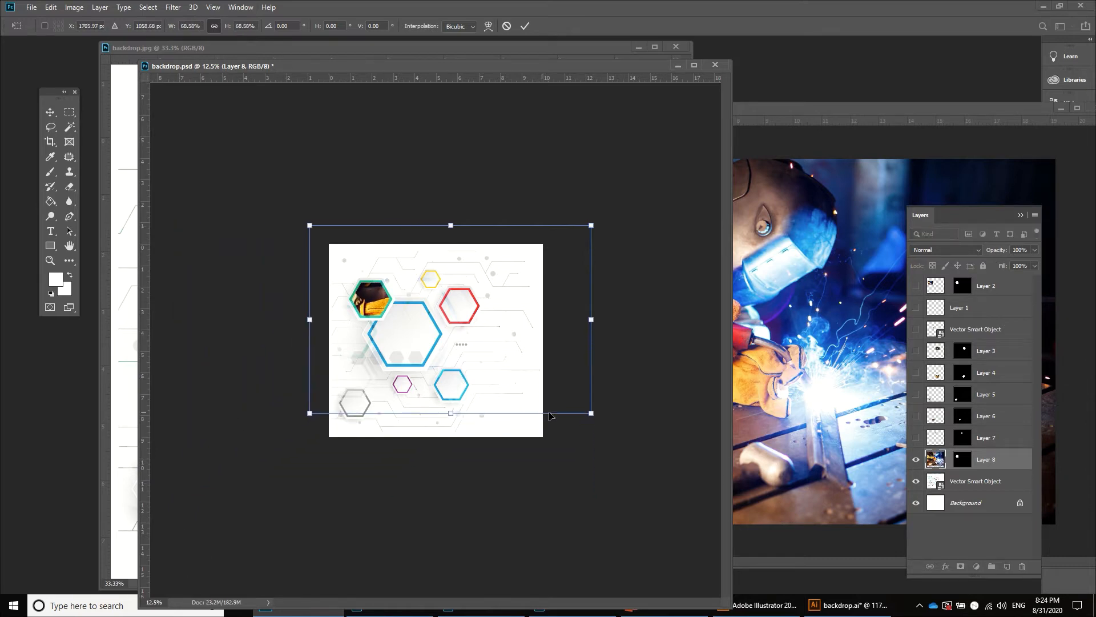
left_click_drag(591, 413, 466, 346)
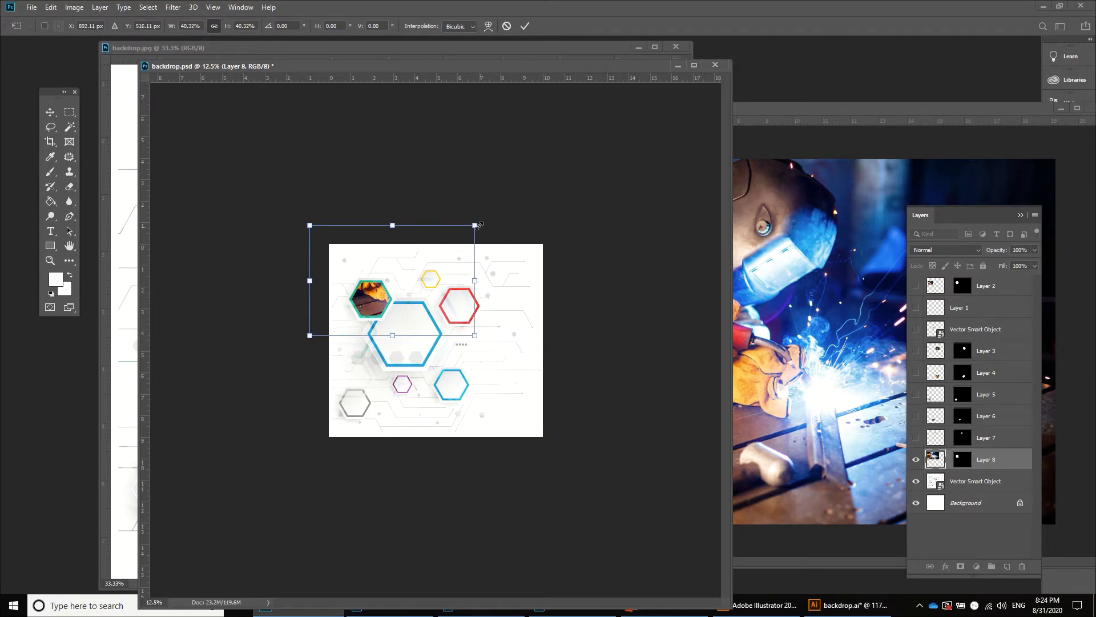
left_click_drag(478, 226, 413, 254)
left_click_drag(309, 264, 324, 274)
left_click_drag(424, 340, 411, 333)
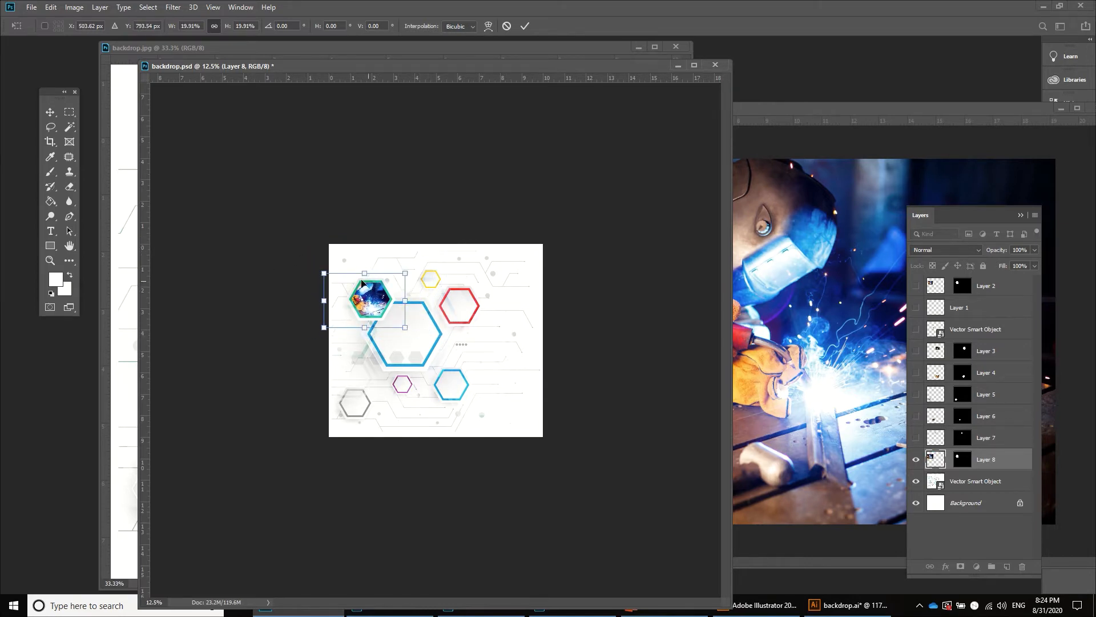
left_click_drag(324, 273, 335, 281)
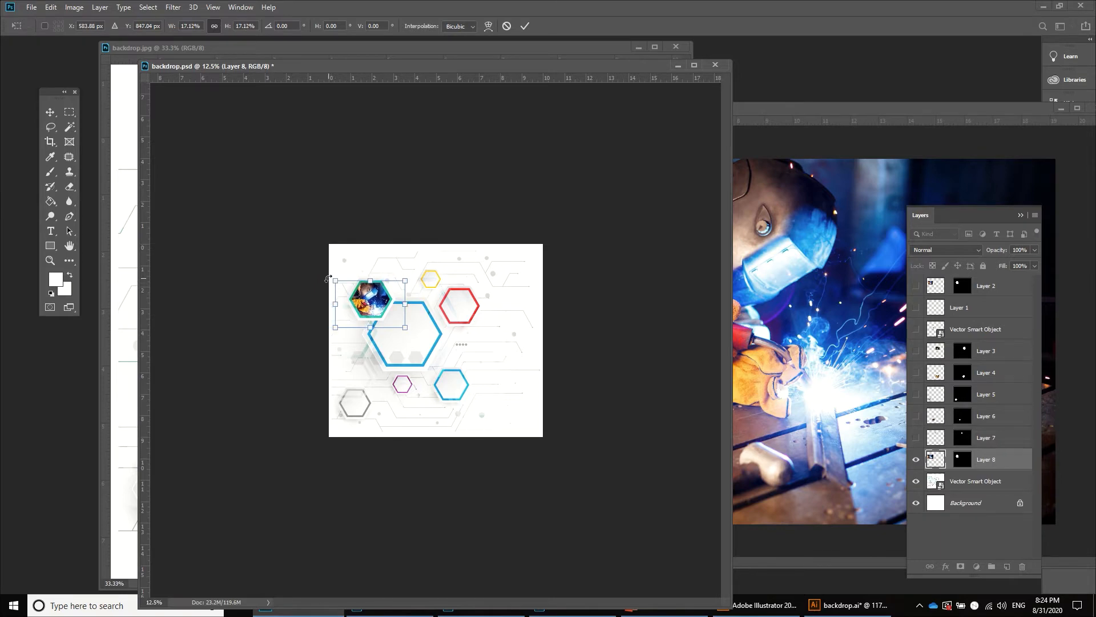
key("Return")
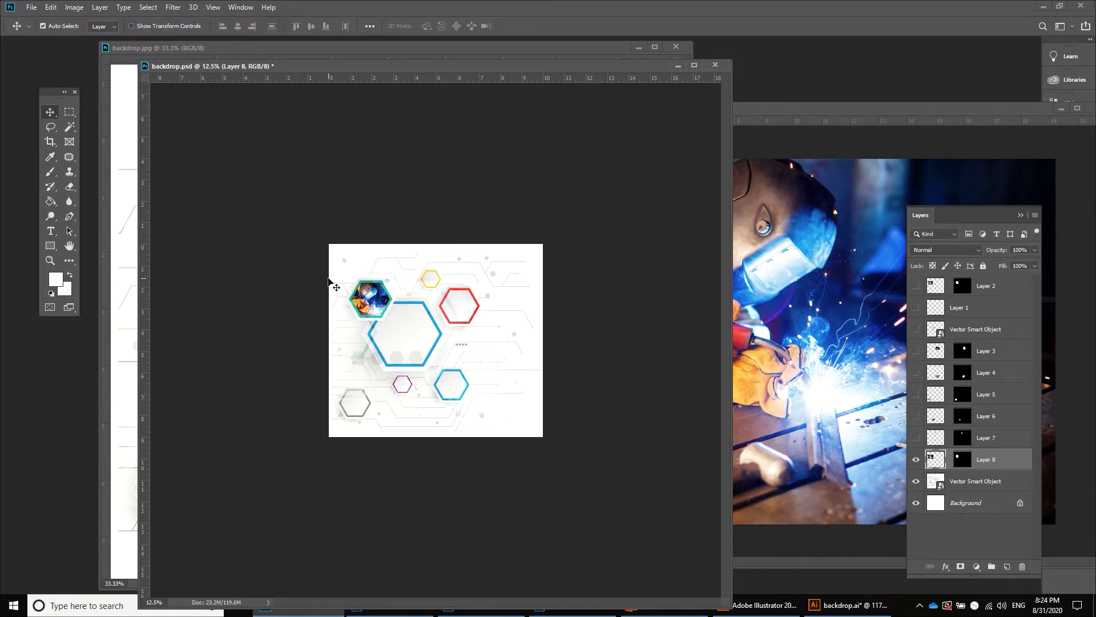
Step: Examine the filled green hexagon up close, with the backdrop.psd window beside backdrop.jpg to compare the photo's framing
key("ctrl+plus")
key("ctrl+plus")
key("ctrl+plus")
key("ctrl+plus")
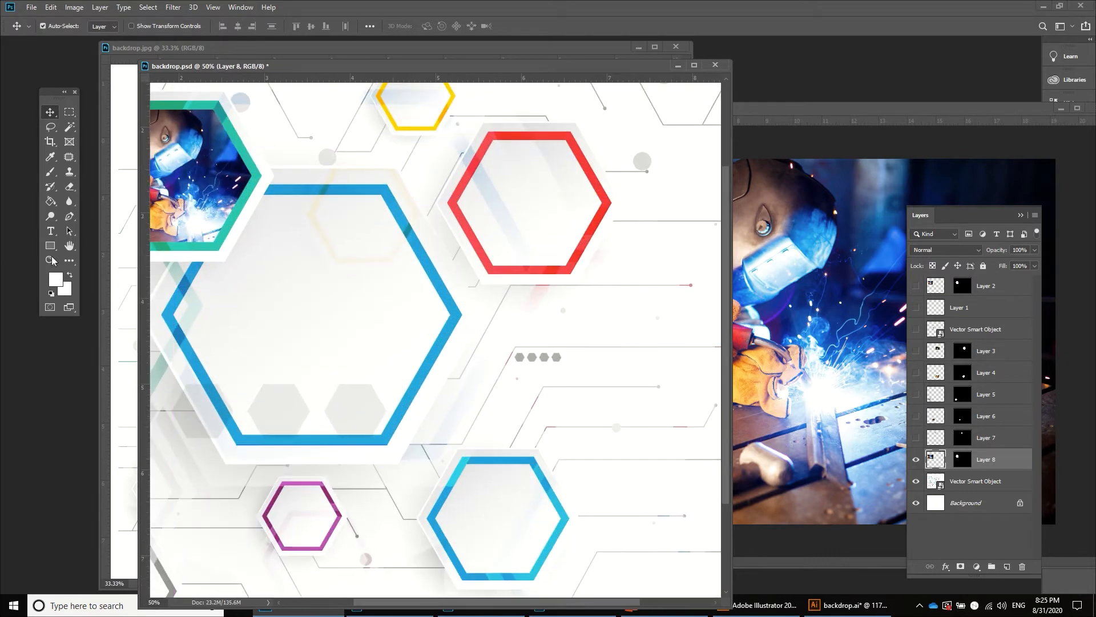
left_click(68, 246)
left_click_drag(172, 229, 283, 273)
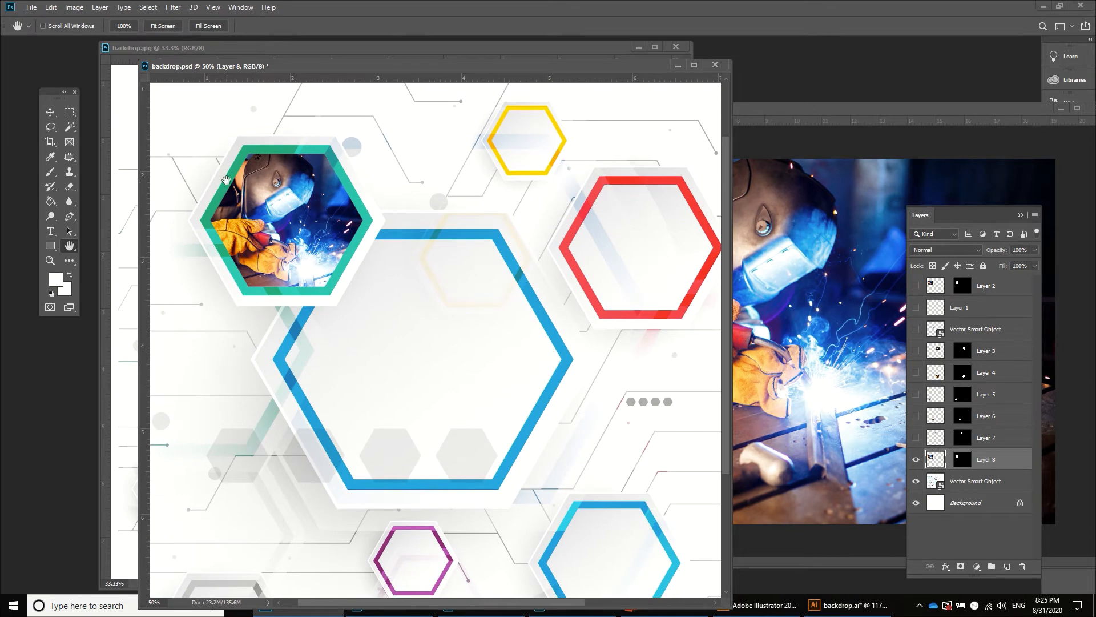
left_click_drag(226, 181, 257, 193)
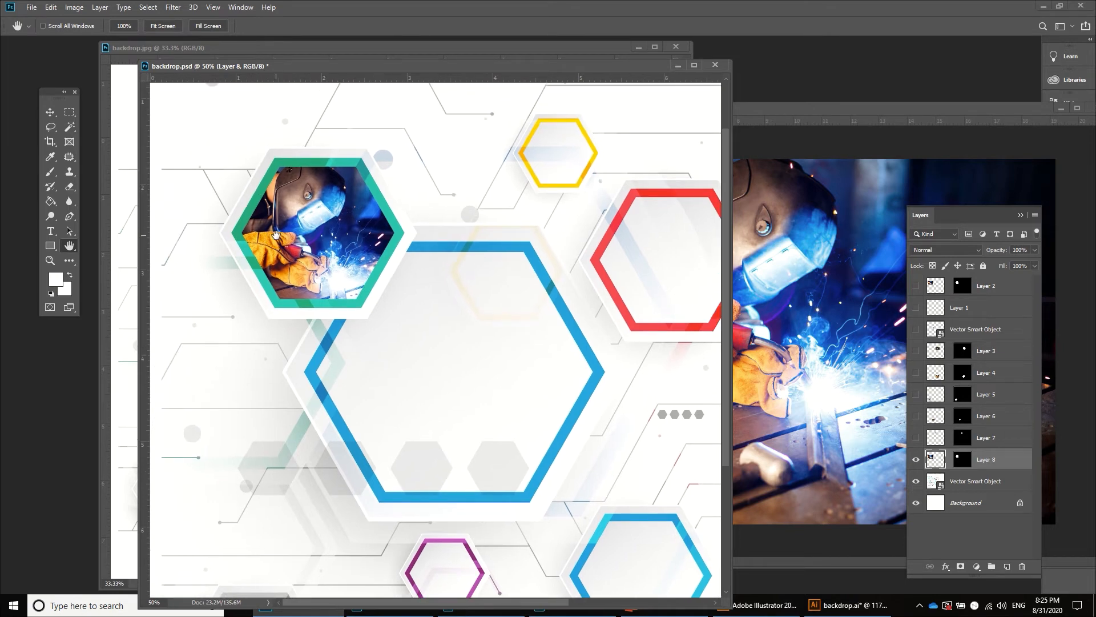
left_click_drag(314, 65, 481, 57)
left_click_drag(273, 59, 397, 89)
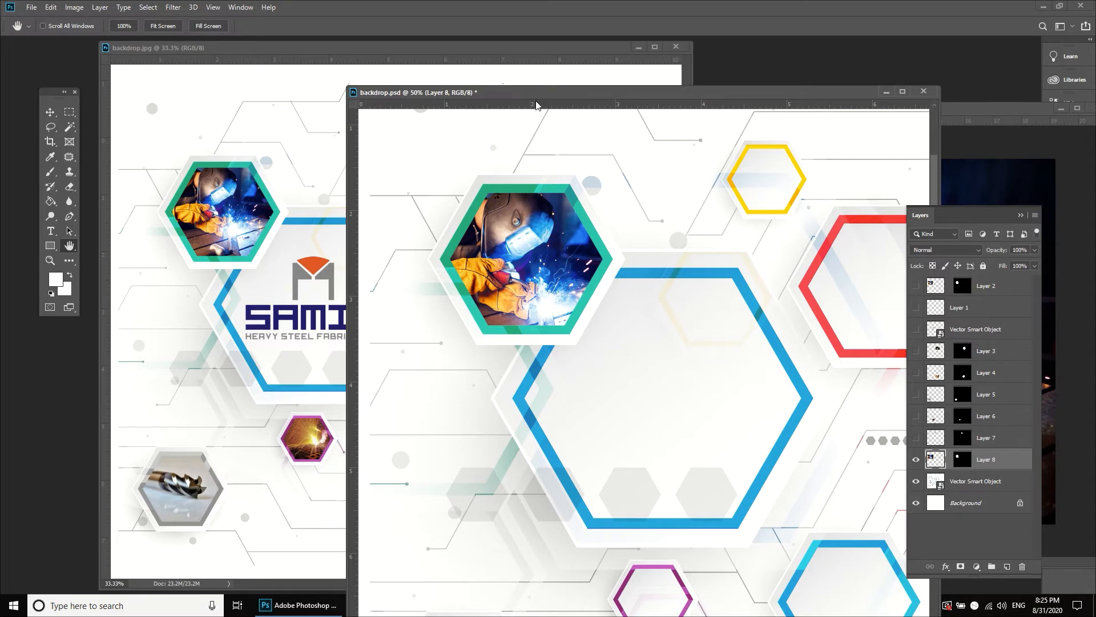
left_click_drag(486, 87, 485, 89)
Step: Scale the welding photo in the green hexagon to 93.68% and shift it slightly right to match backdrop.jpg
key("v")
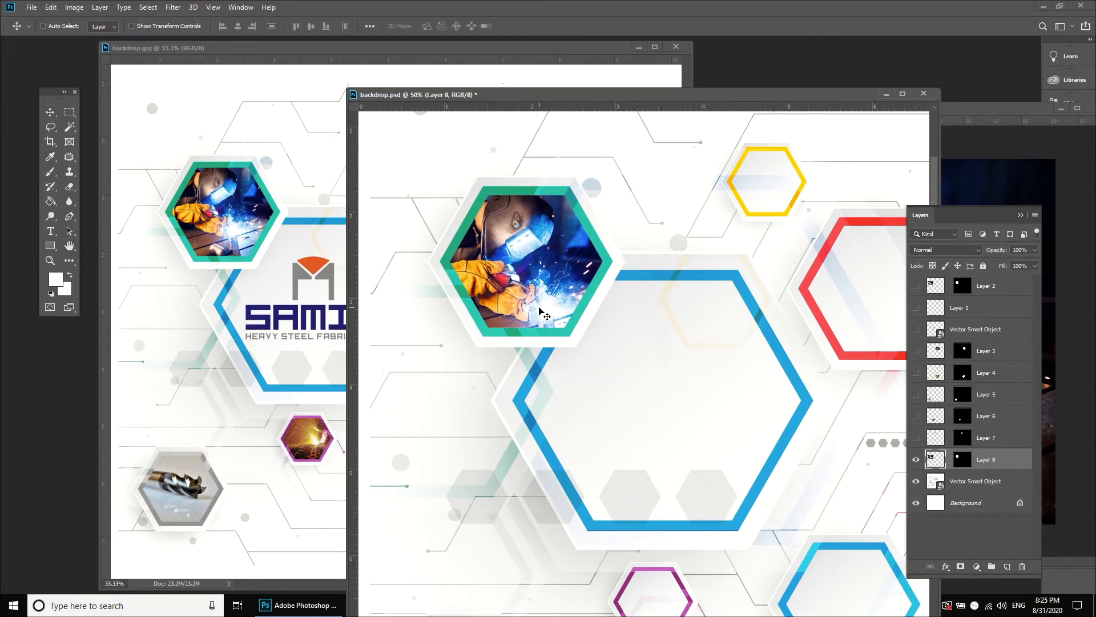
key("ctrl+t")
left_click_drag(661, 375, 649, 364)
left_click_drag(577, 278, 587, 279)
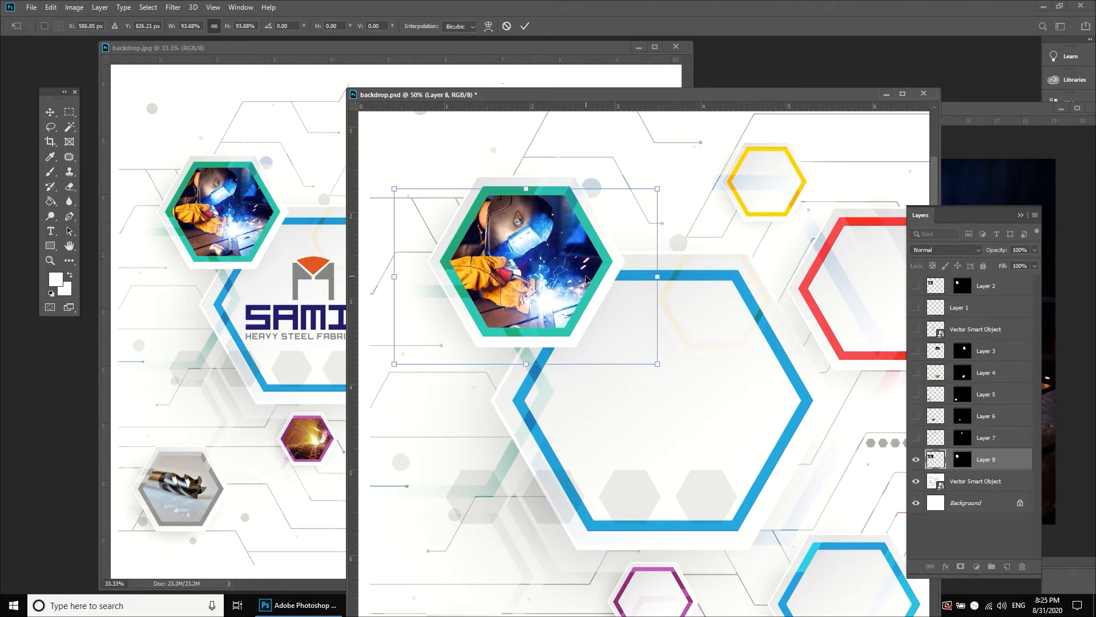
key("Return")
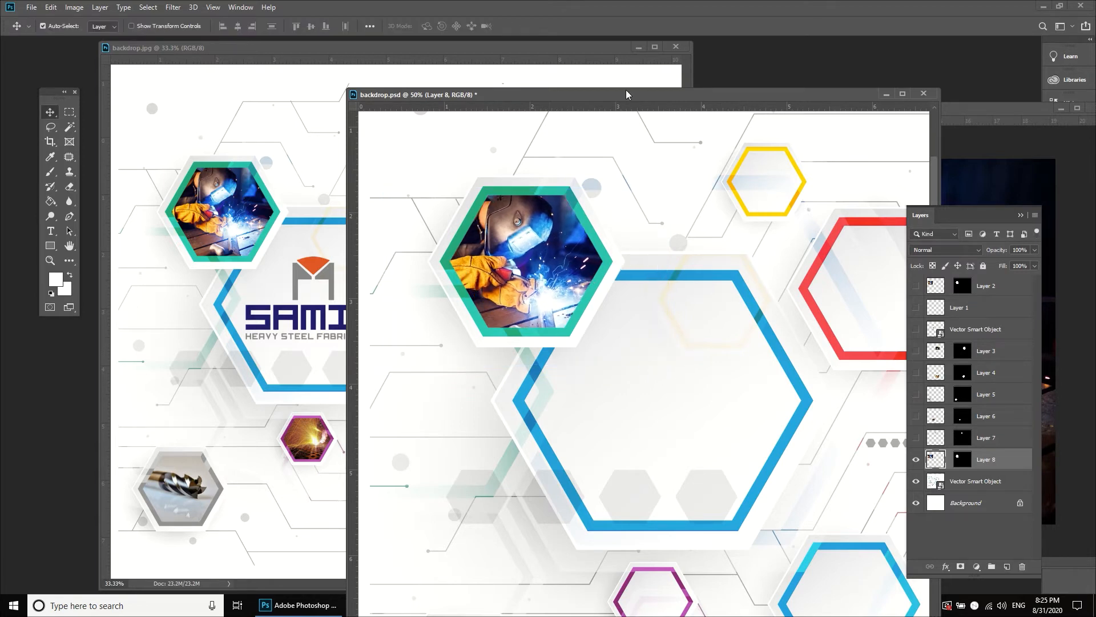
Step: Move the backdrop.psd window aside and examine the photo in the red hexagon of backdrop.jpg up close
left_click_drag(601, 93, 467, 278)
left_click(458, 232)
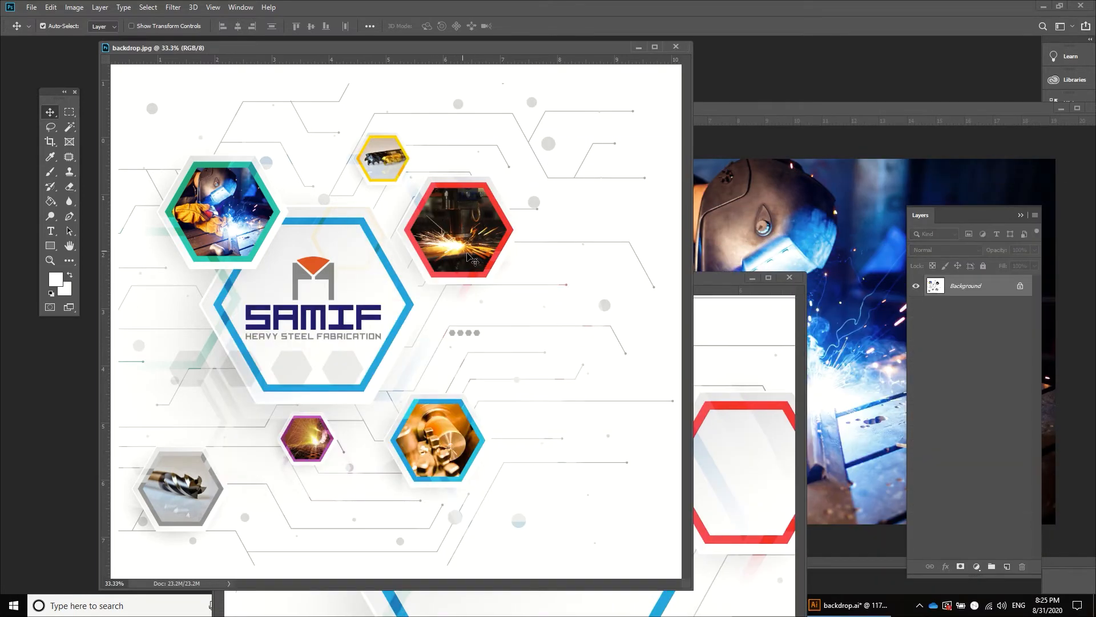
left_click(50, 260)
left_click(455, 238)
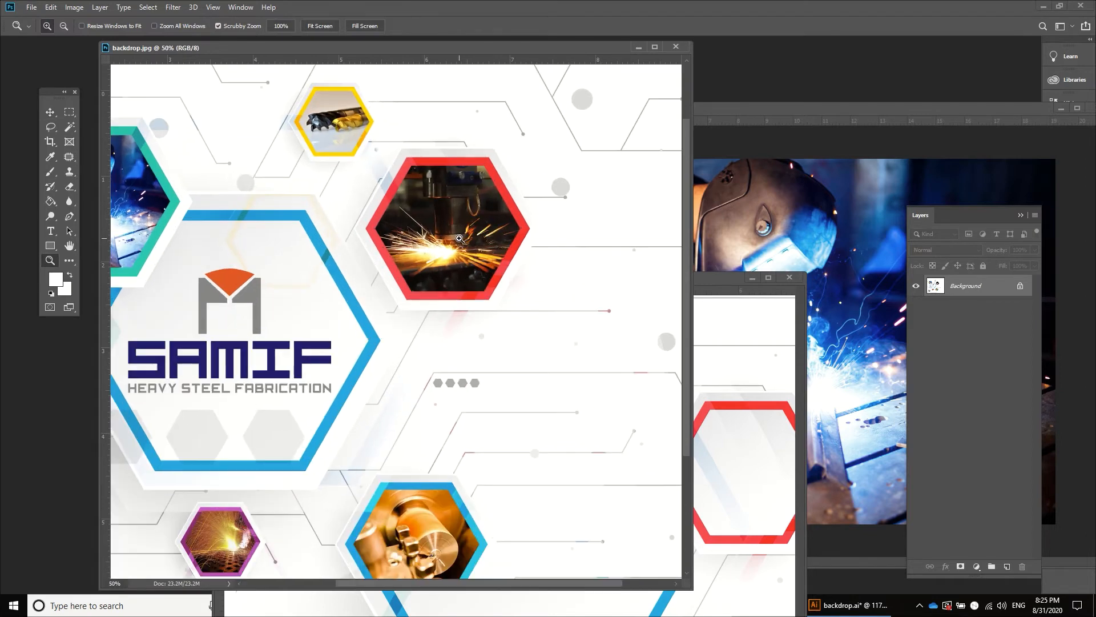
left_click(455, 238)
left_click(456, 238)
left_click(451, 231)
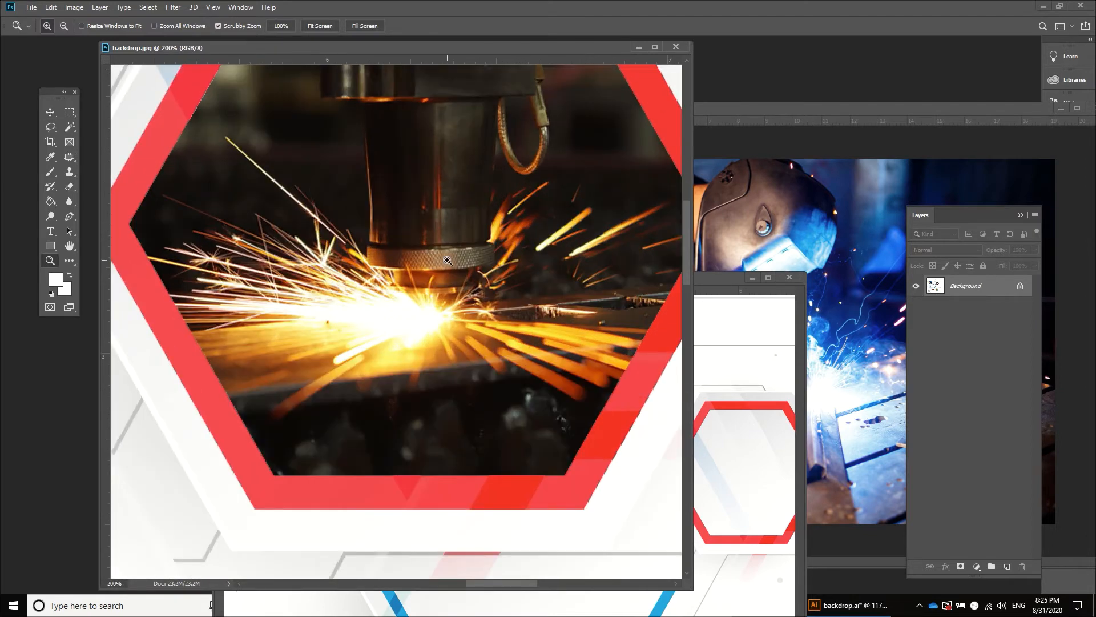
left_click(450, 229, "alt")
left_click(450, 229, "alt")
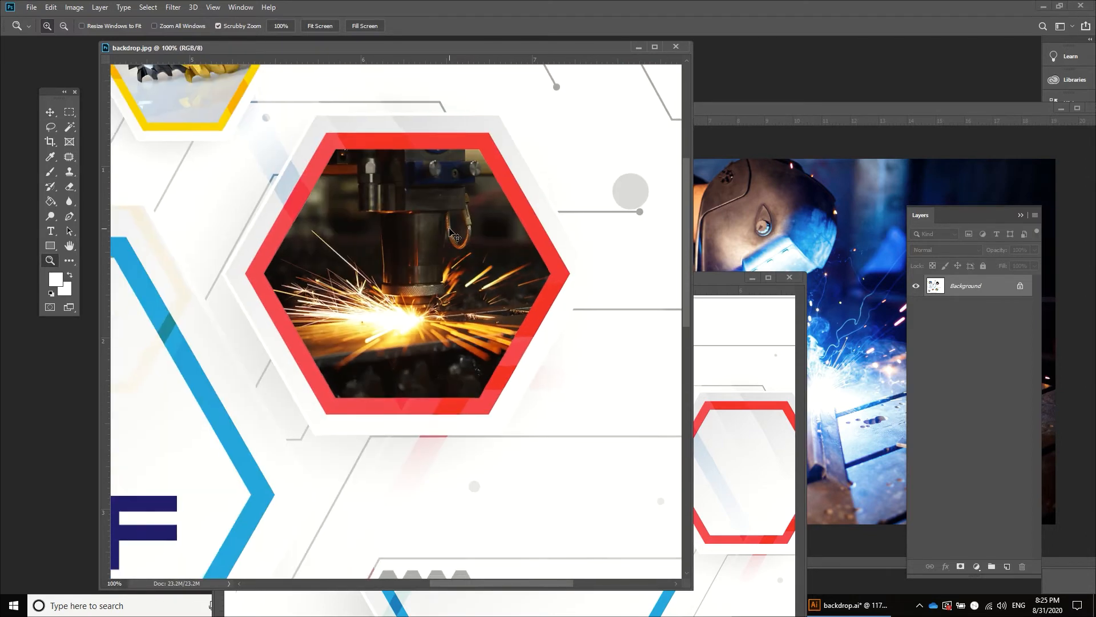
Step: Close the 4755.jpg photo and open laser-4398314_1920 from the Photoshop Lesson2 folder
left_click(794, 201)
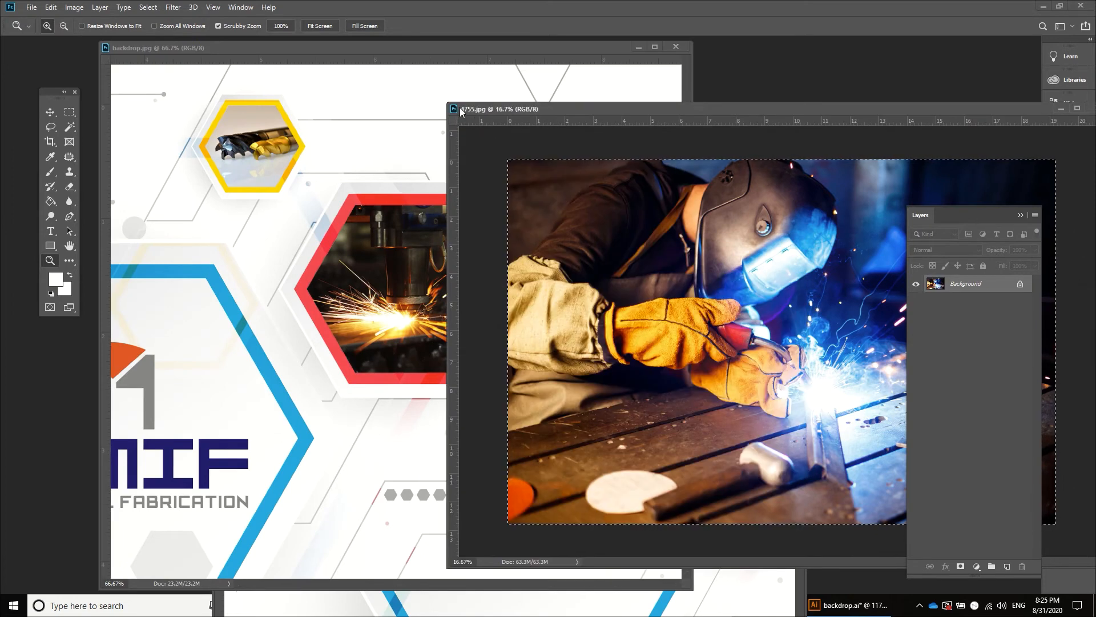
left_click(458, 111)
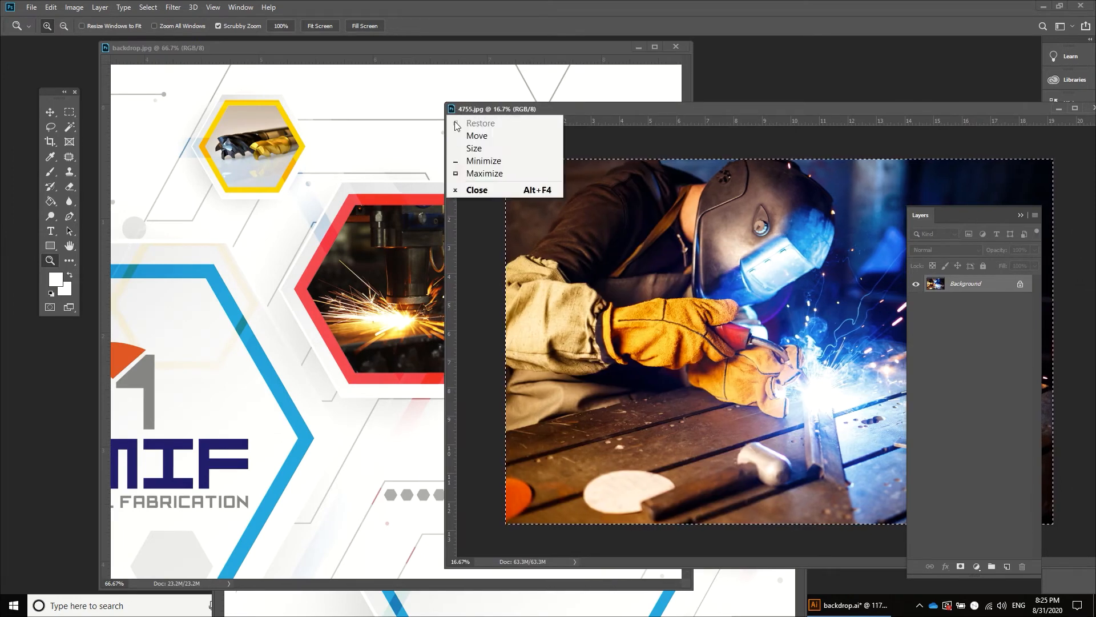
left_click(509, 189)
double_click(804, 209)
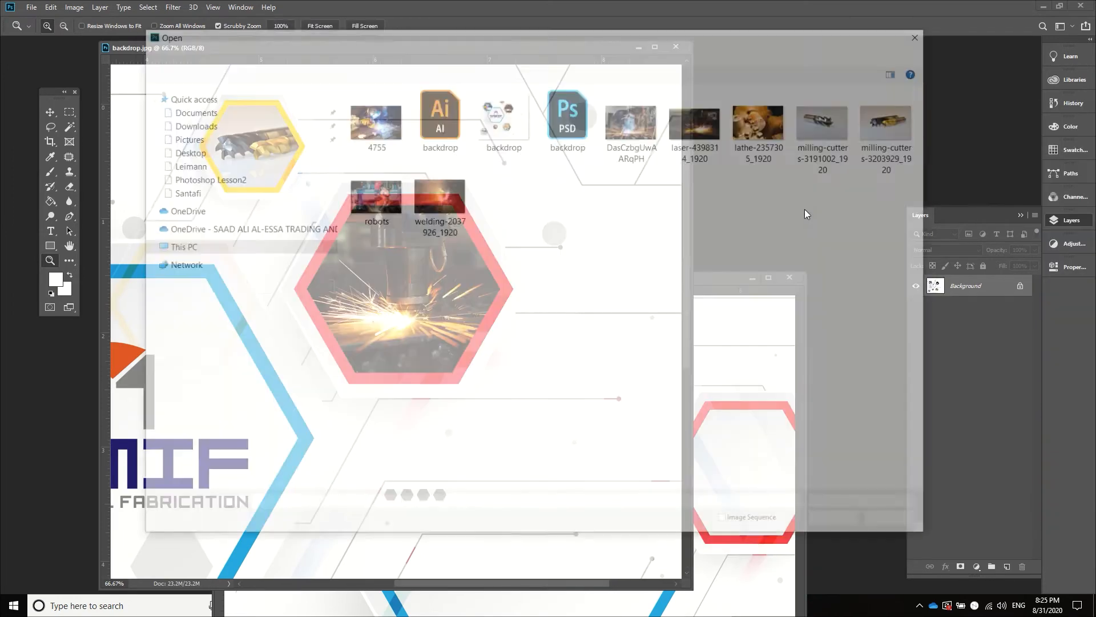
left_click(617, 124)
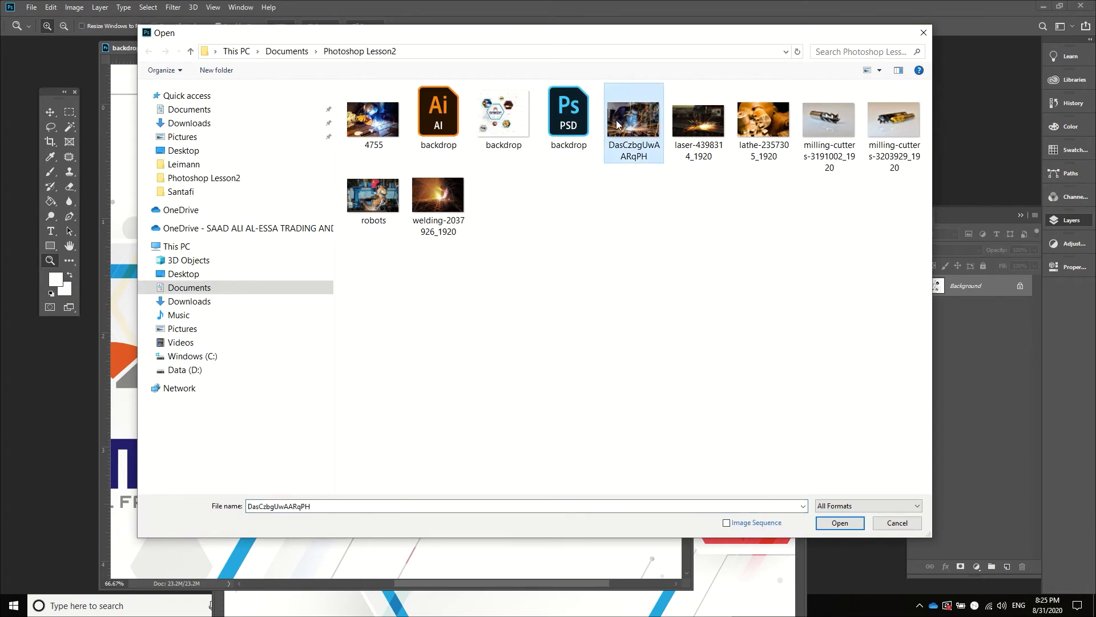
left_click(434, 188)
double_click(698, 126)
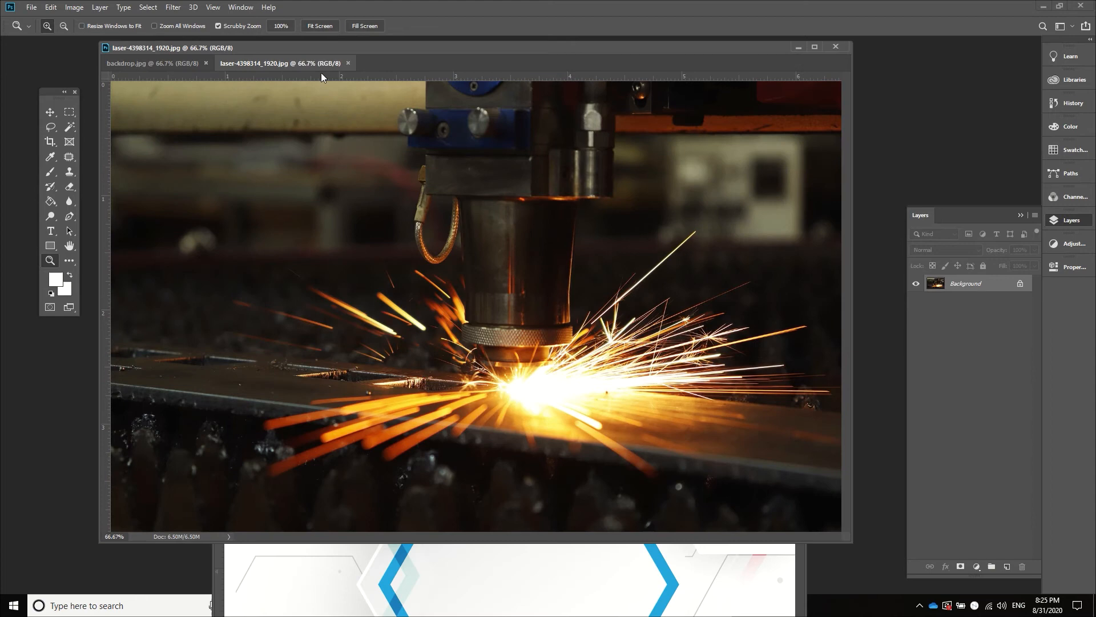
Step: Float laser-4398314_1920.jpg in its own window, select the whole image and move the window aside to uncover backdrop.psd
mouse_move(321, 65)
left_mouse_down()
mouse_move(402, 80)
mouse_move(331, 104)
mouse_move(403, 94)
mouse_move(328, 85)
left_mouse_up()
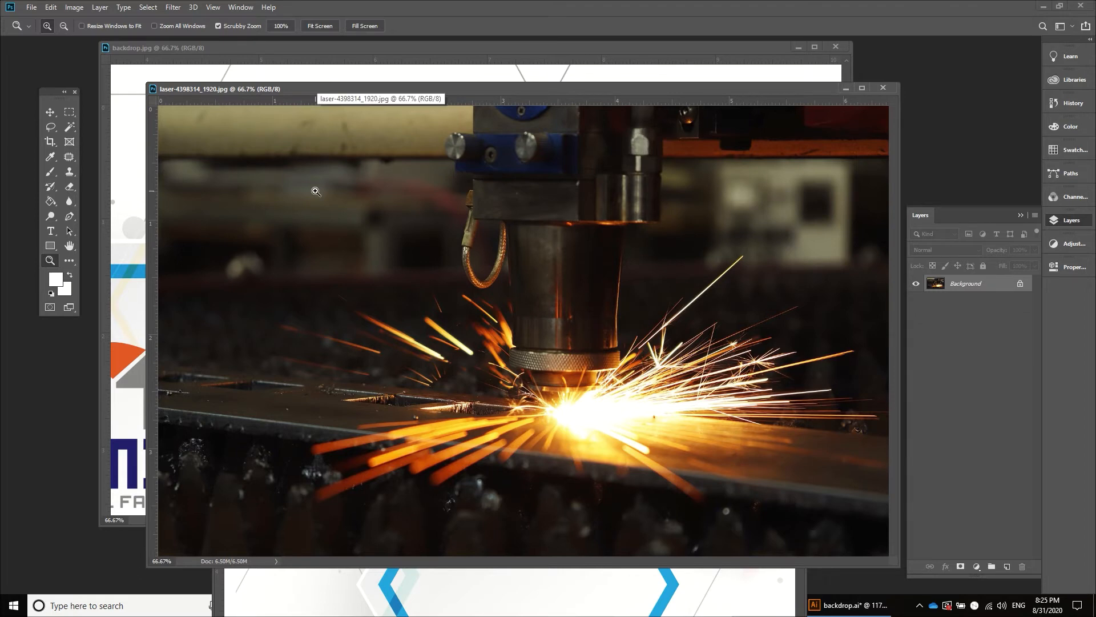
key("ctrl+a")
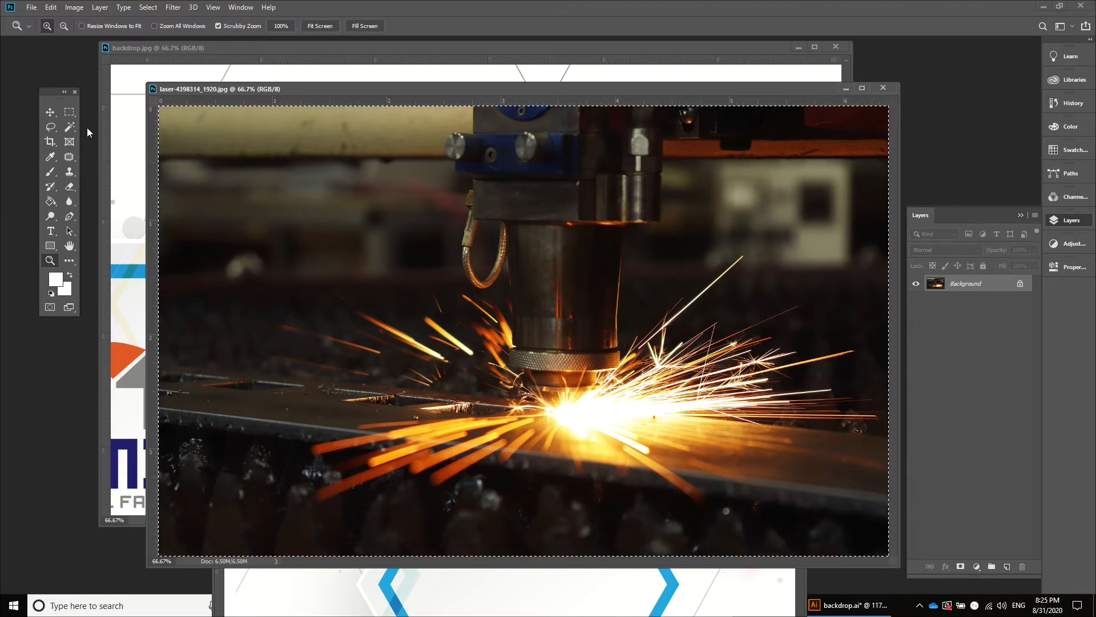
left_click(50, 110)
left_click_drag(229, 91, 564, 131)
Step: Bring backdrop.psd forward, widen its window and place it so the whole empty red hexagon shows beside the laser photo
left_click(425, 587)
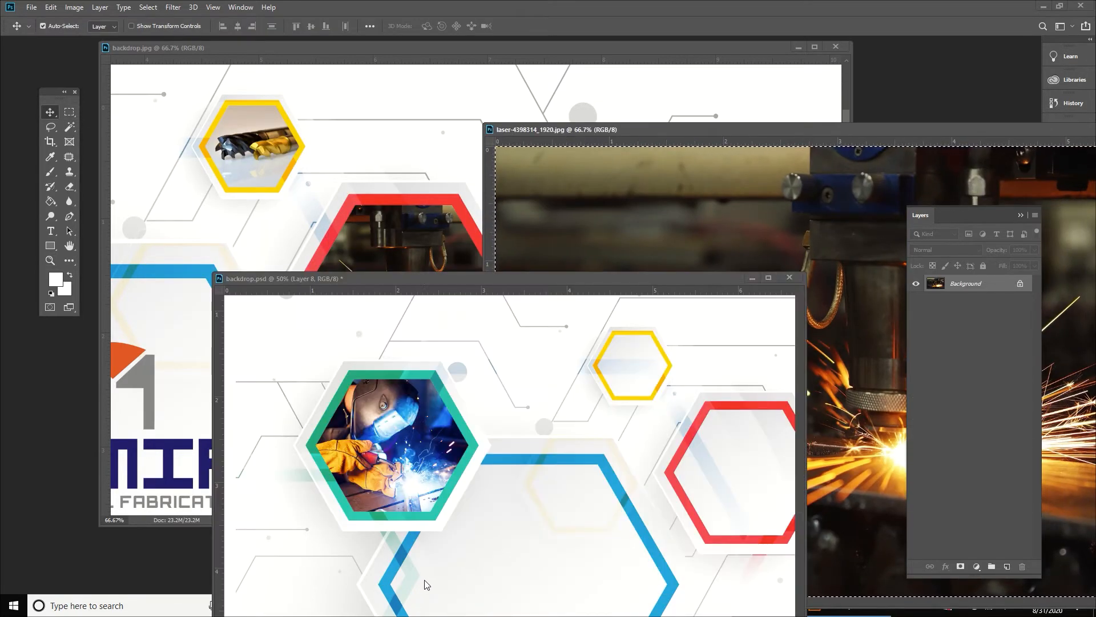
left_click_drag(487, 279, 338, 80)
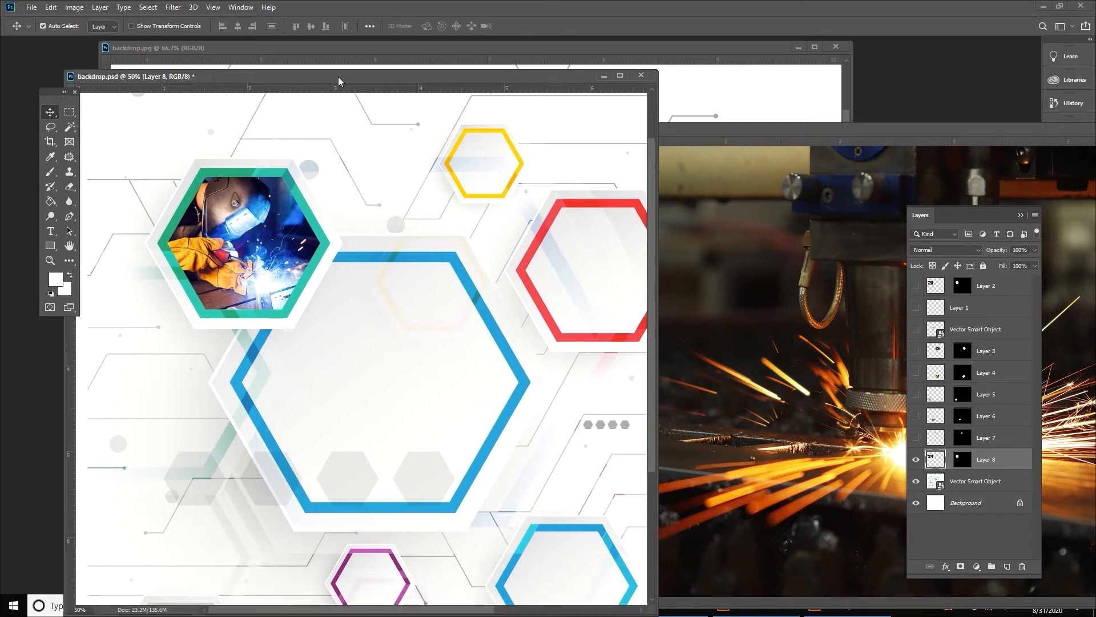
left_click_drag(656, 359, 858, 377)
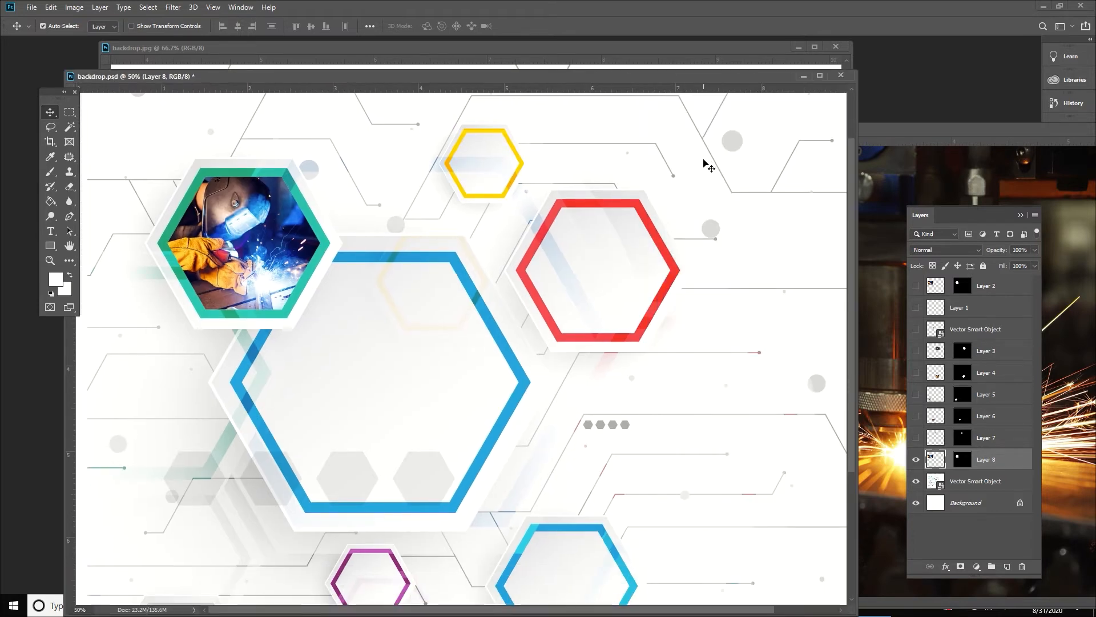
left_click_drag(619, 78, 482, 80)
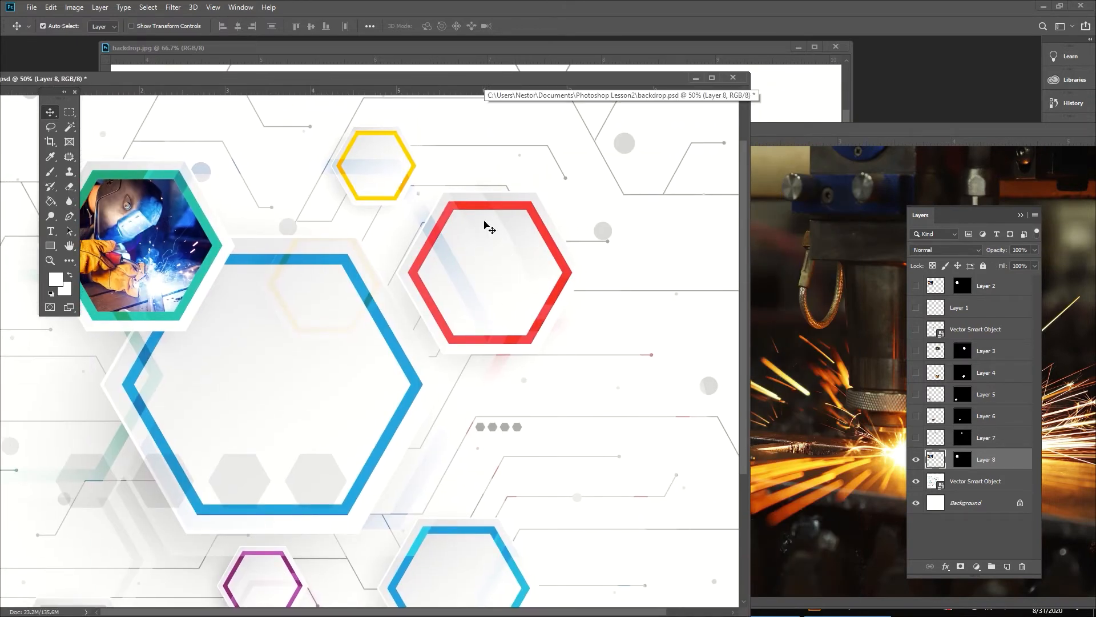
left_click_drag(447, 78, 409, 111)
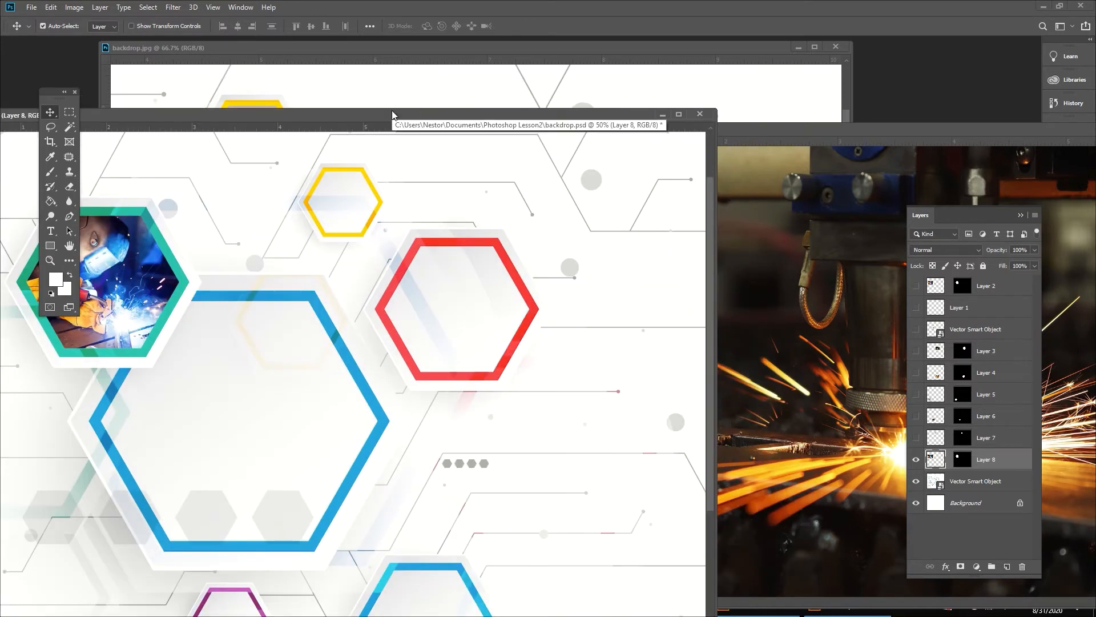
Step: Select the Vector Smart Object layer below Layer 8 and toggle its visibility to check which artwork it holds
left_click(993, 484)
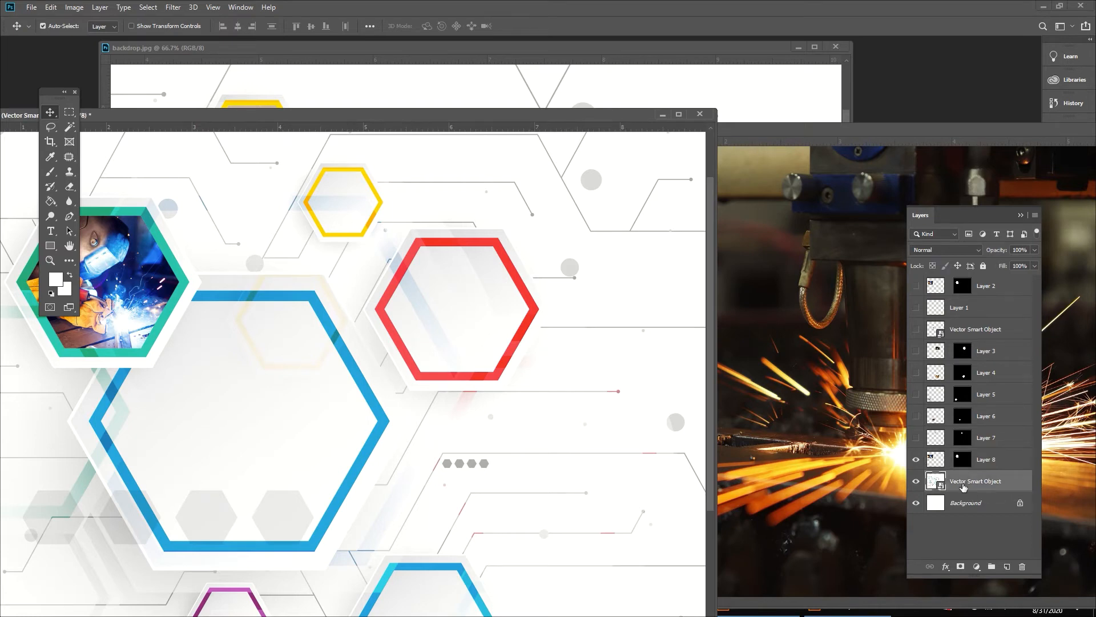
left_click(917, 481)
left_click(916, 482)
left_click(916, 482)
left_click(915, 482)
Step: Select the empty interior of the red hexagon with the Magic Wand at tolerance 32
left_click(69, 127)
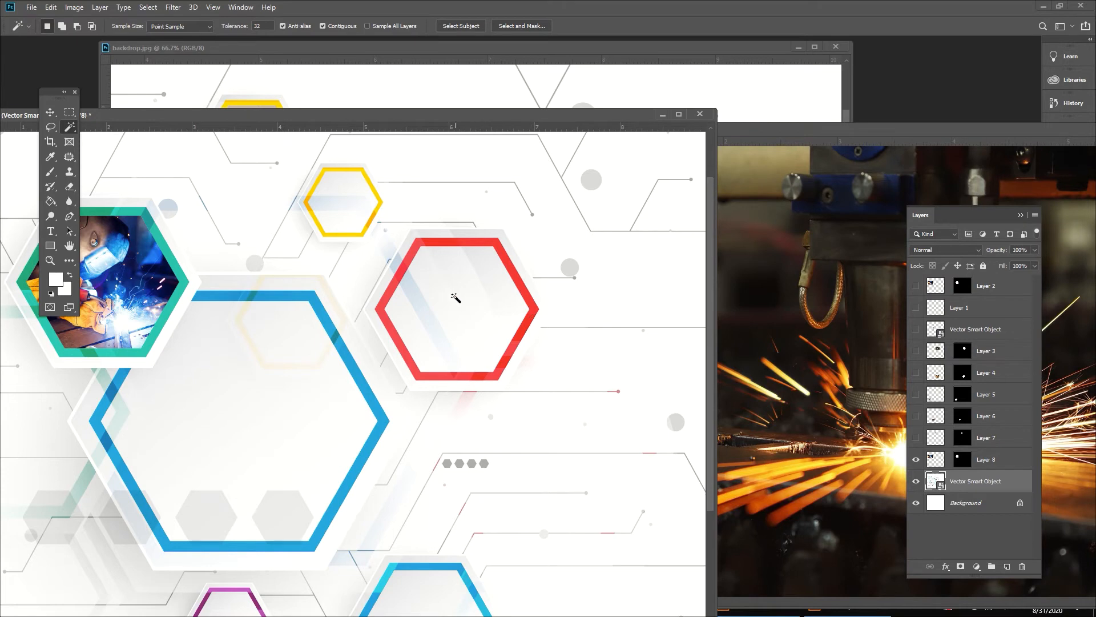
scroll(457, 300, "up", 3)
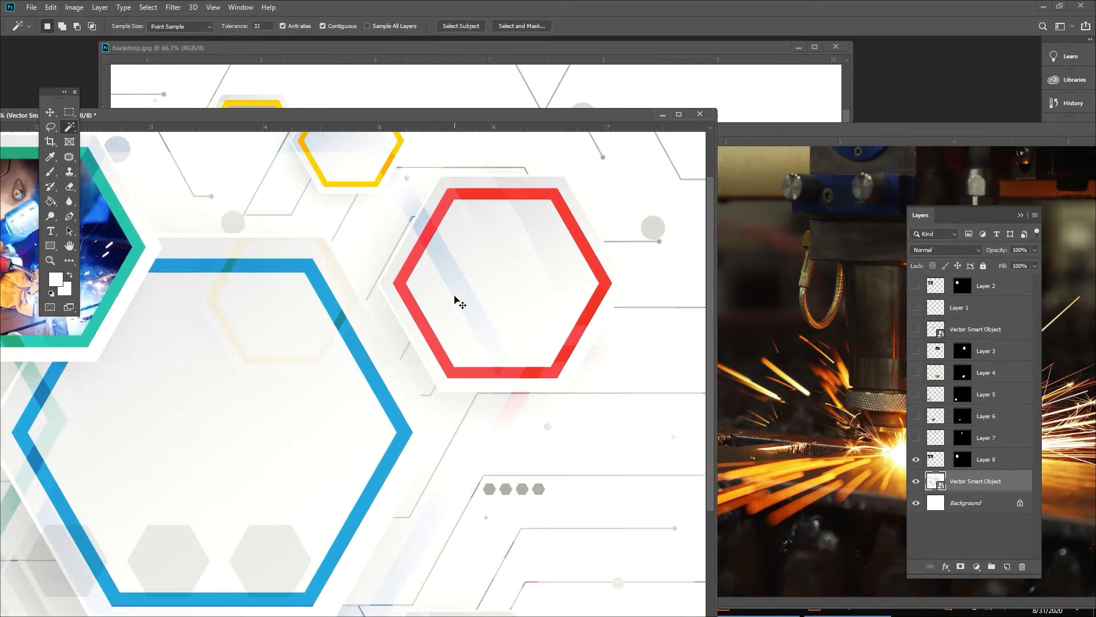
left_click(69, 245)
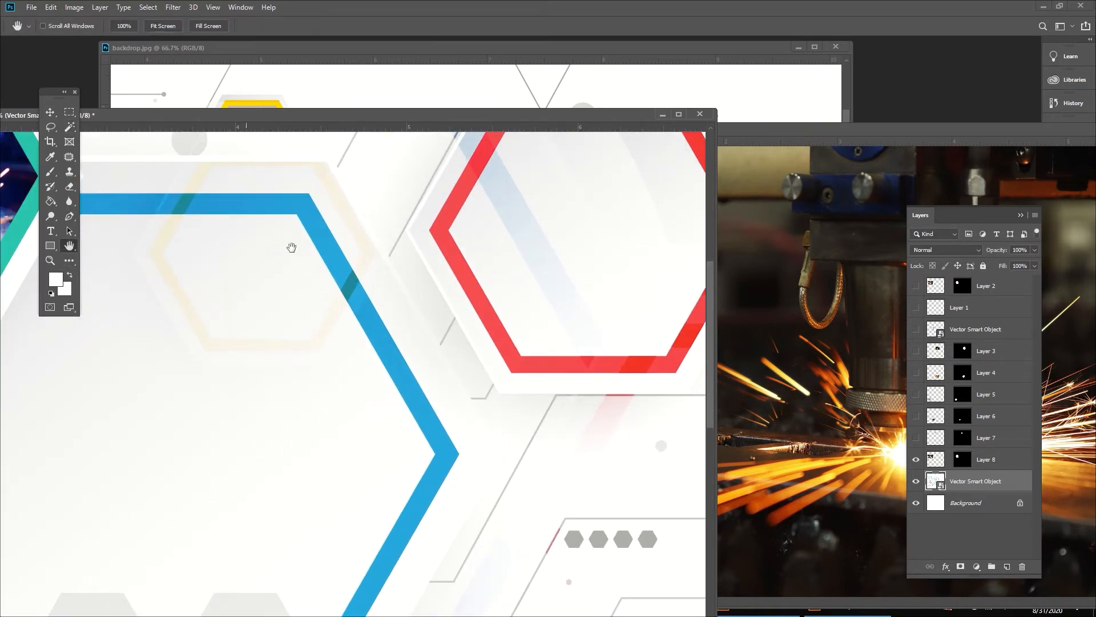
left_click_drag(389, 245, 106, 378)
left_click(69, 127)
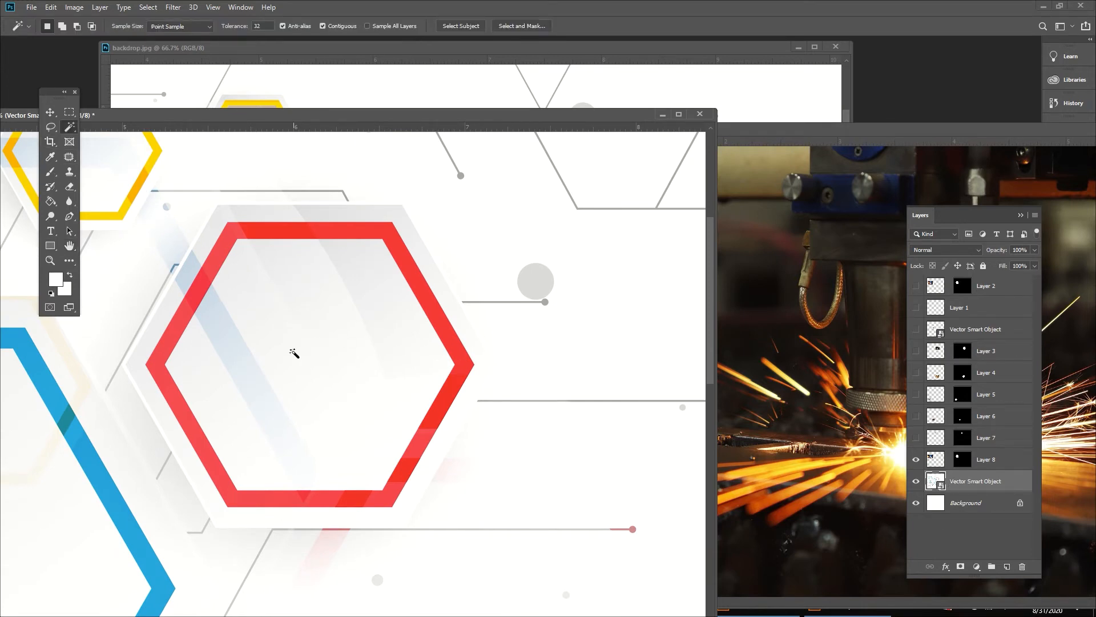
left_click(293, 354)
Step: Add the missed pale blue stripe area to the Magic Wand selection so it covers the red hexagon's whole interior
left_click(51, 260)
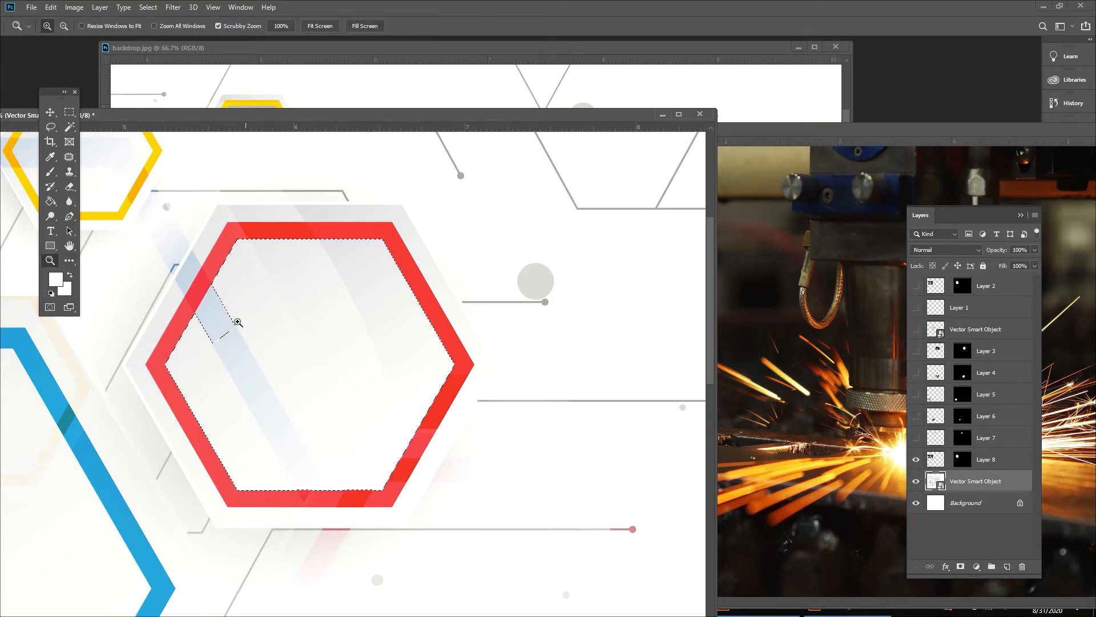
left_click(215, 314)
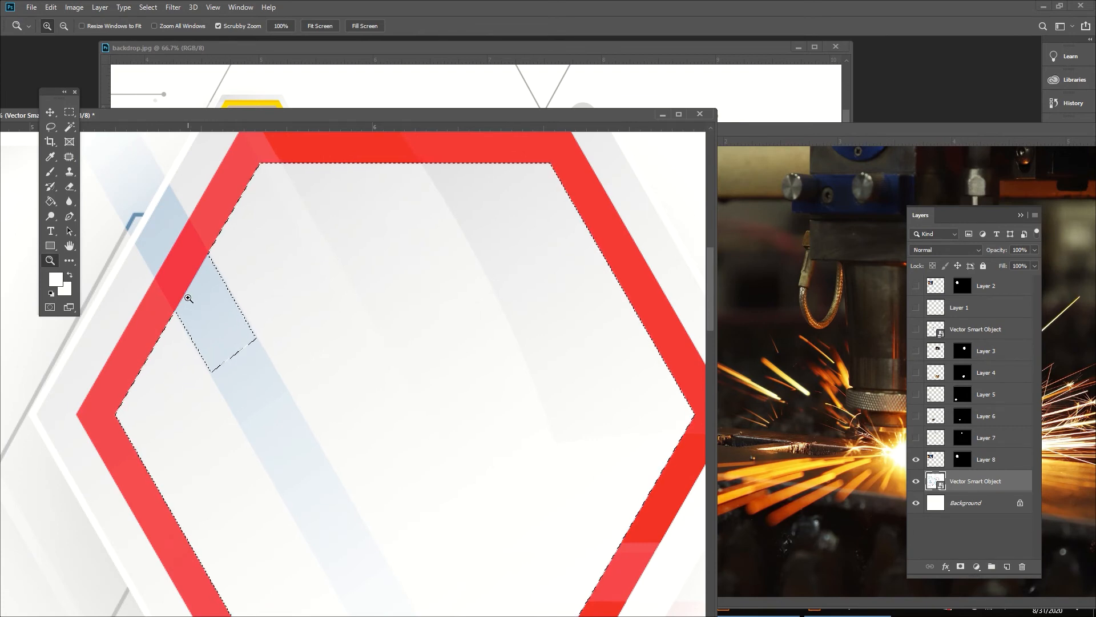
left_click(69, 127)
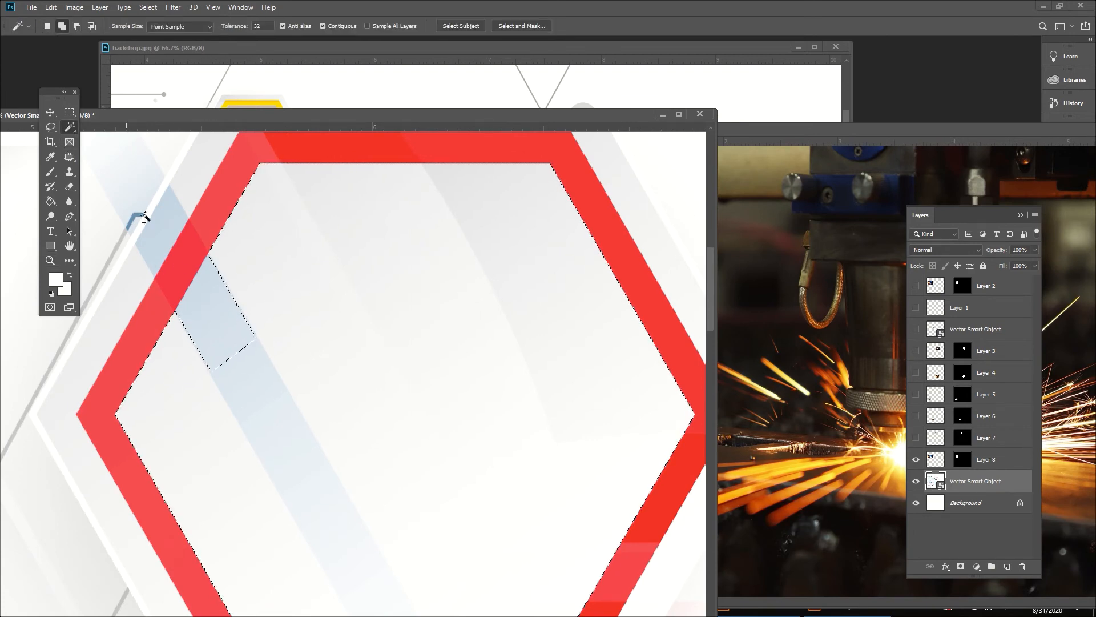
left_click(213, 303)
key("ctrl+z")
left_click(213, 304, "shift")
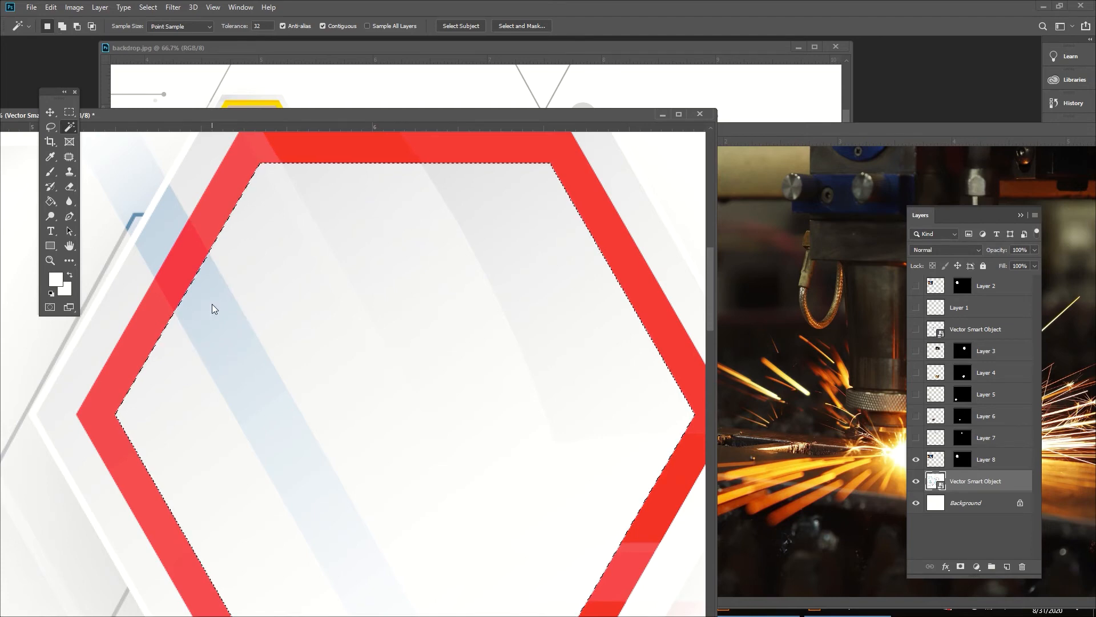
key("ctrl+d")
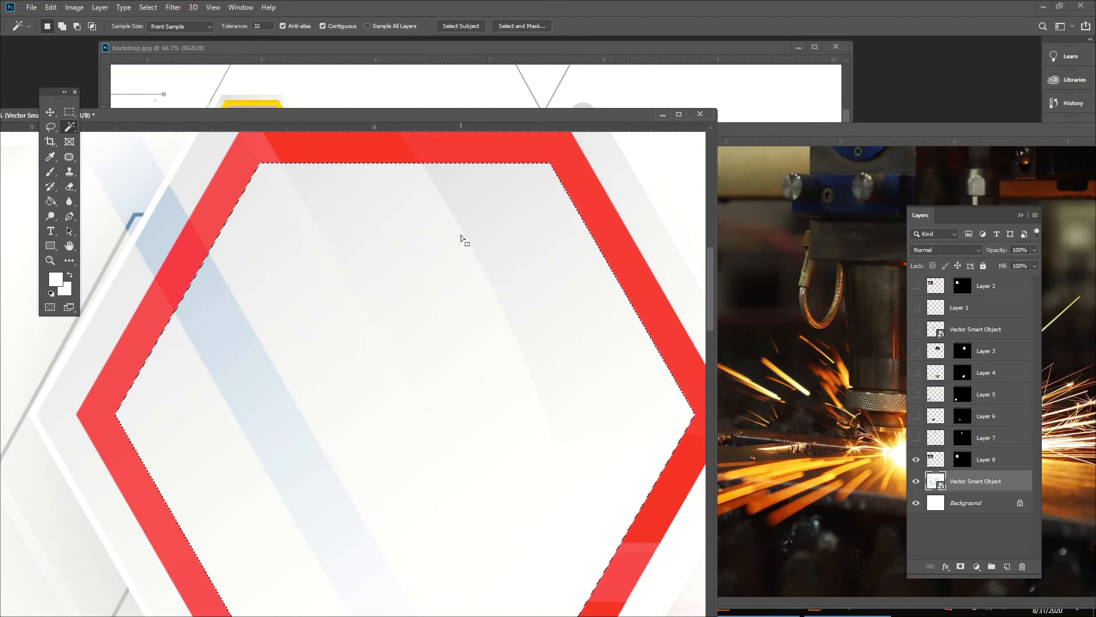
key("ctrl+minus")
key("ctrl+z")
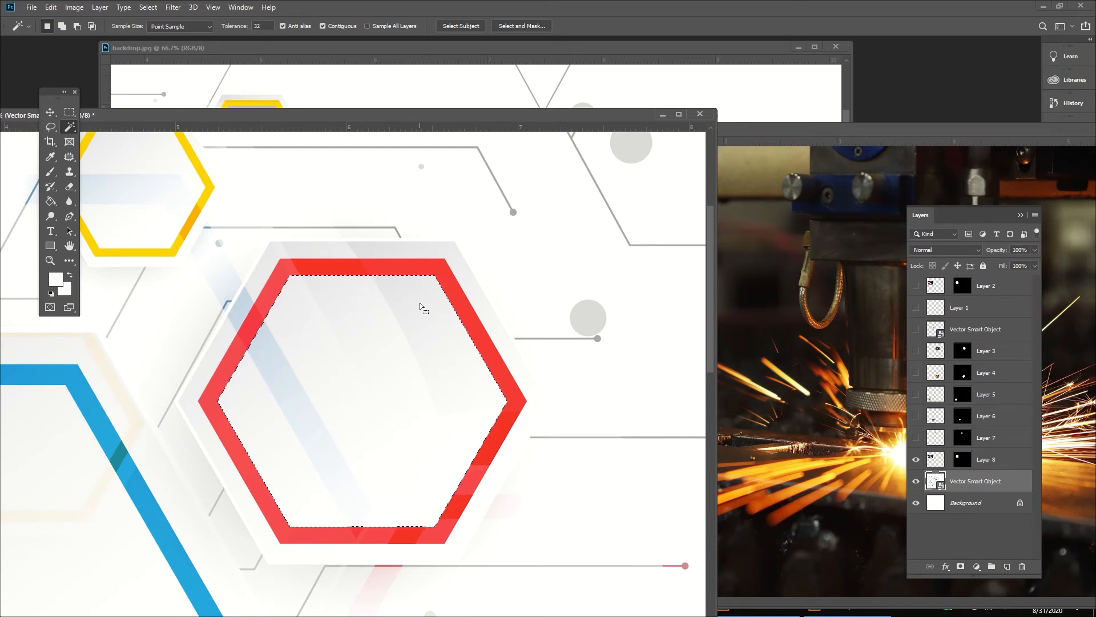
Step: Reposition the laser photo's window and the backdrop.psd window side by side, with backdrop.psd active and the red hexagon in view
left_click(51, 112)
left_click(784, 164)
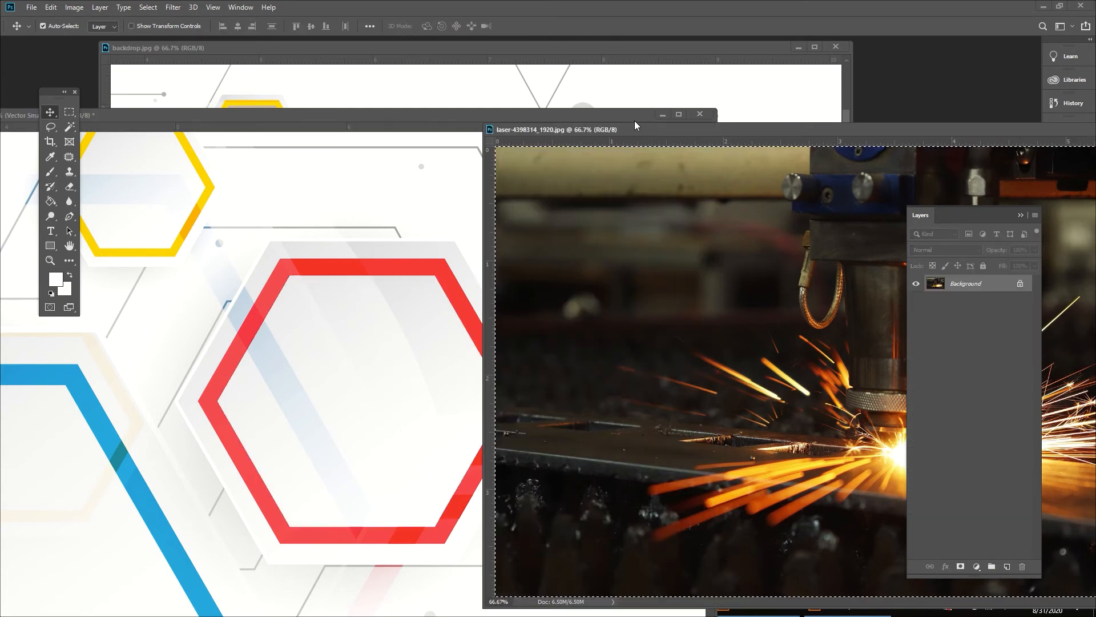
left_click_drag(672, 127, 482, 135)
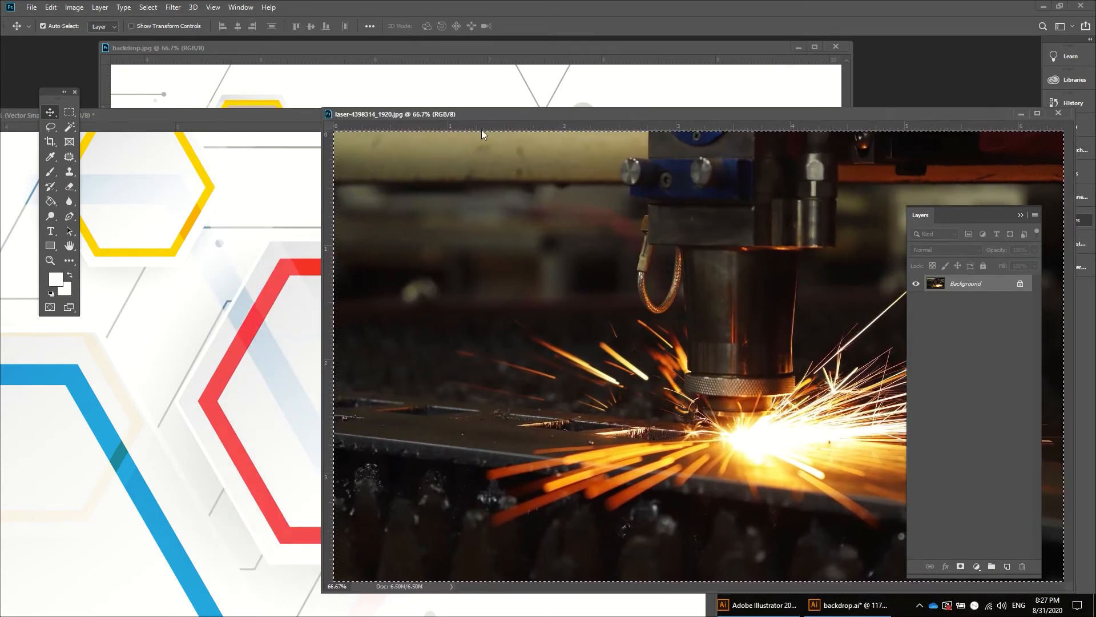
left_click(232, 122)
left_click_drag(255, 116, 297, 91)
Step: Paste the copied photo into the red hexagon's selection with Paste Into
left_click(51, 7)
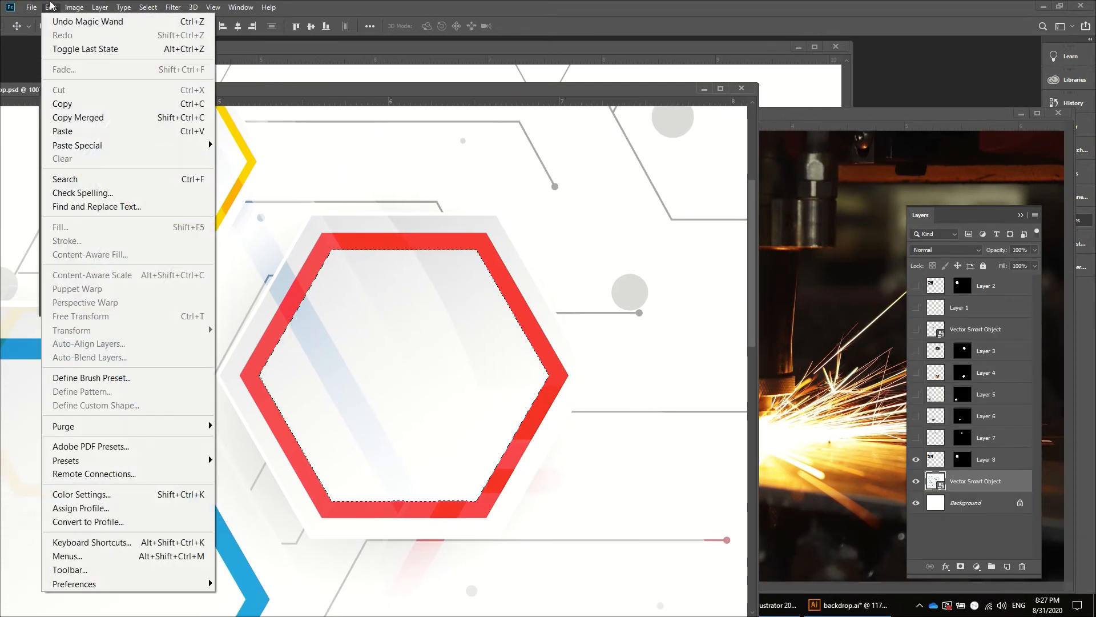
mouse_move(91, 146)
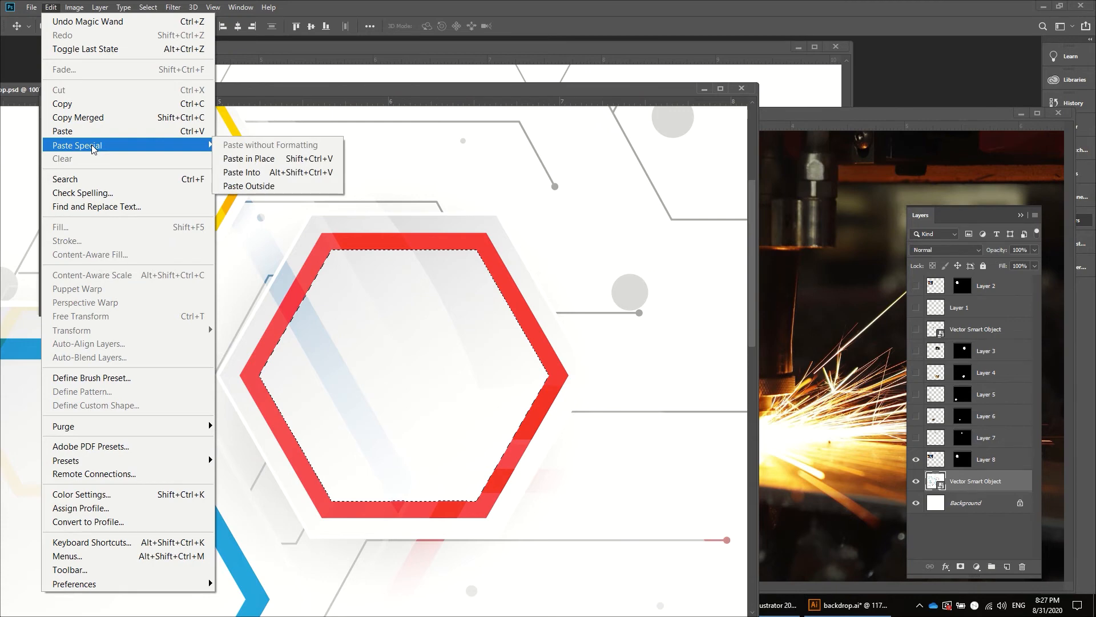
left_click(274, 174)
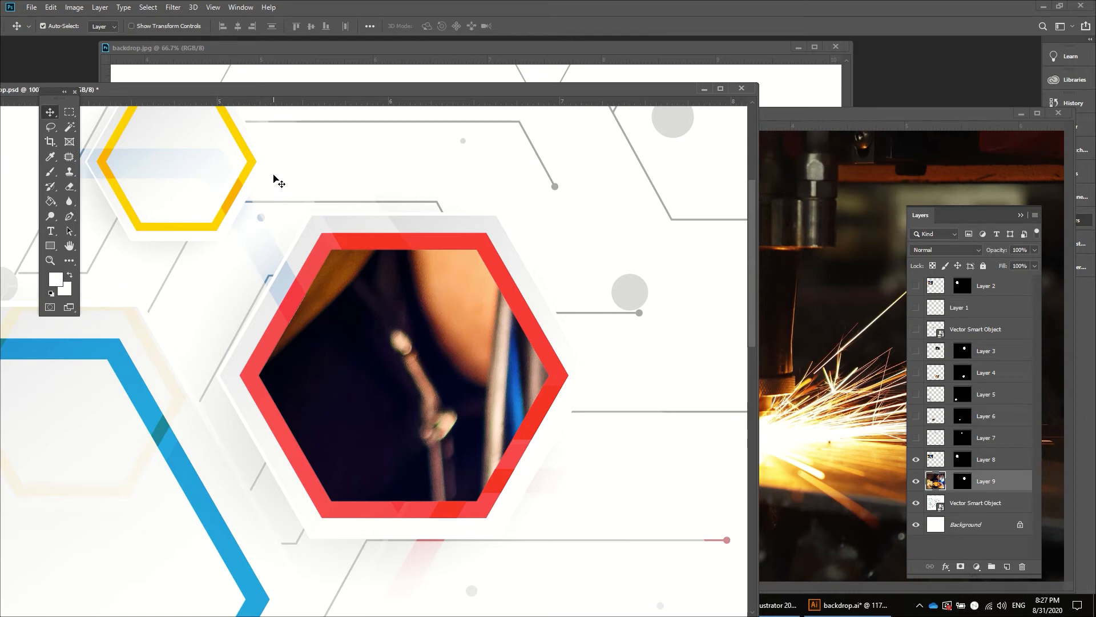
Step: View the whole backdrop and toggle Layer 9's visibility to check the photo pasted in the red hexagon
key("ctrl+minus")
key("ctrl+minus")
key("ctrl+minus")
key("ctrl+minus")
key("ctrl+minus")
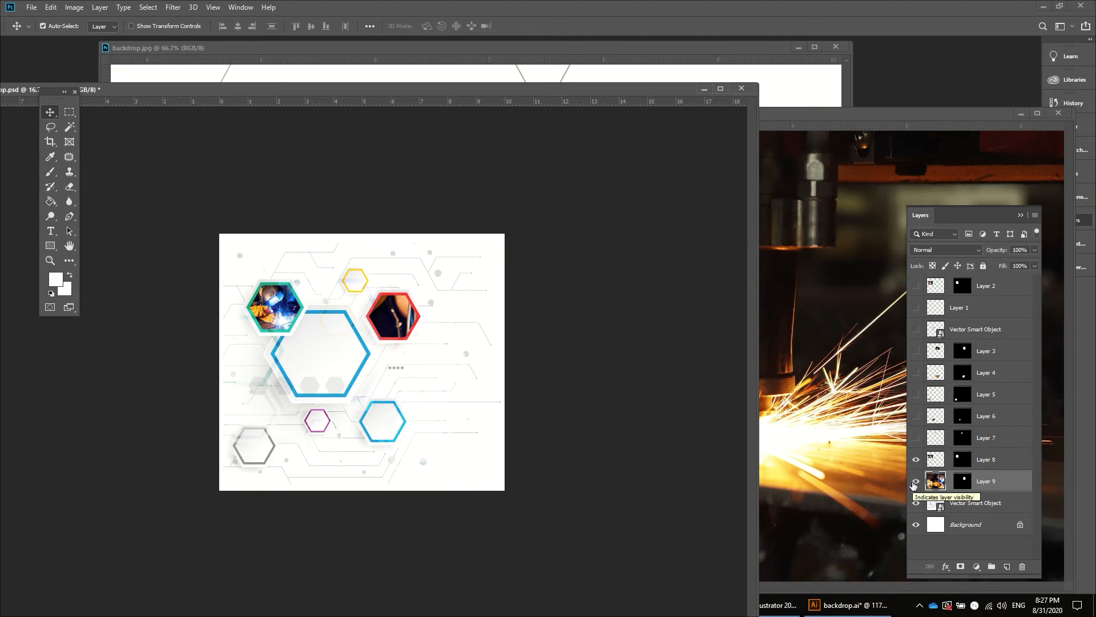
left_click(916, 481)
left_click(915, 482)
left_click(916, 482)
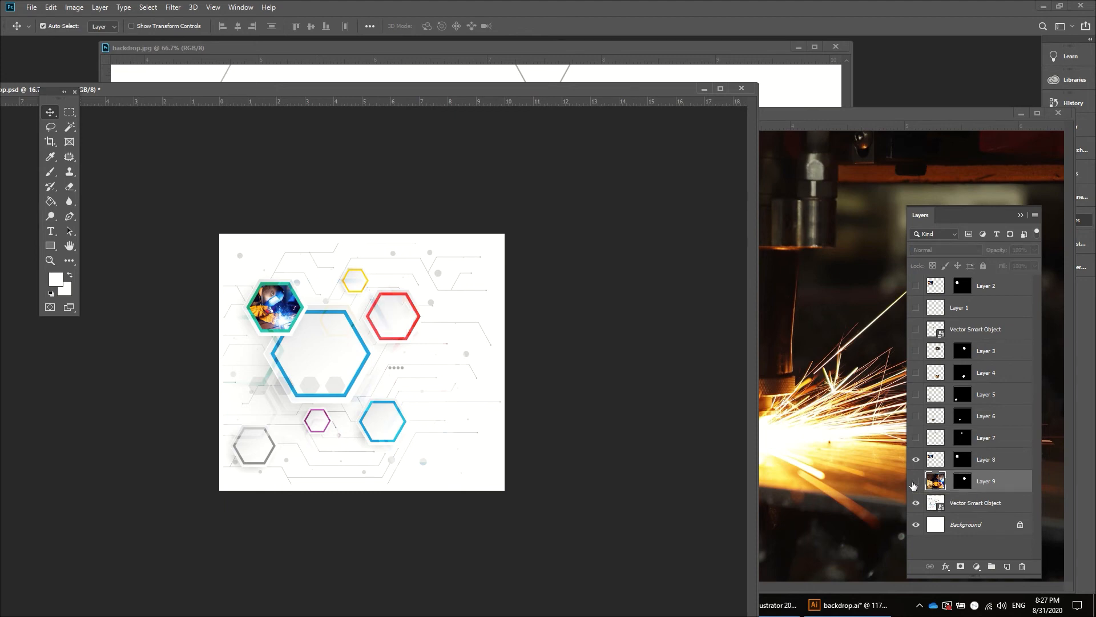
left_click(914, 482)
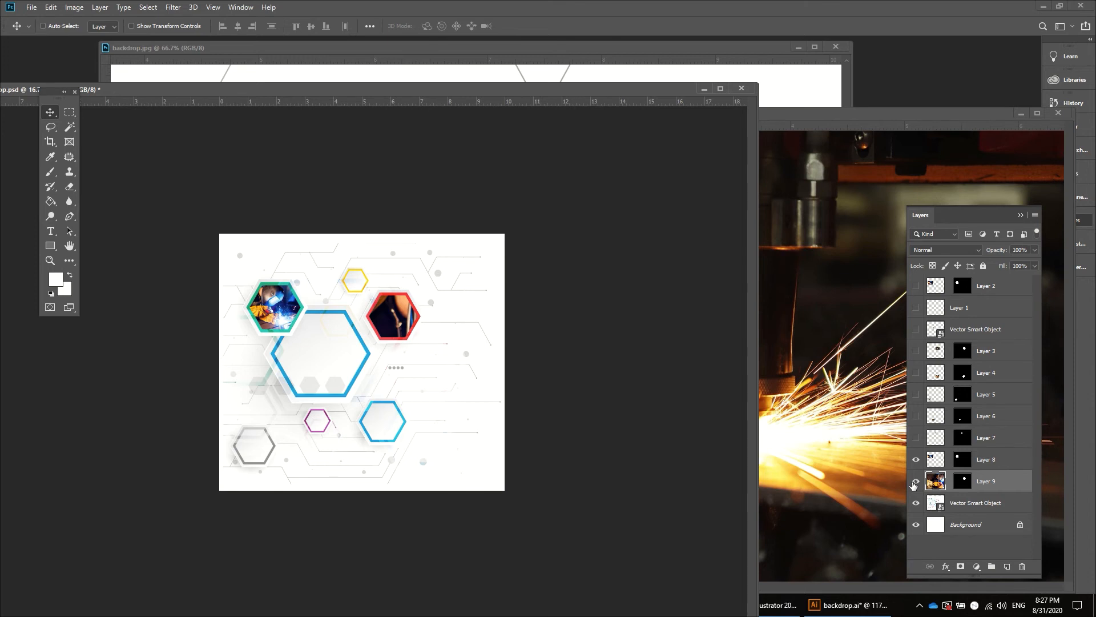
Step: Scale the pasted photo on Layer 9 down to about 25.6% within the red hexagon
key("ctrl+t")
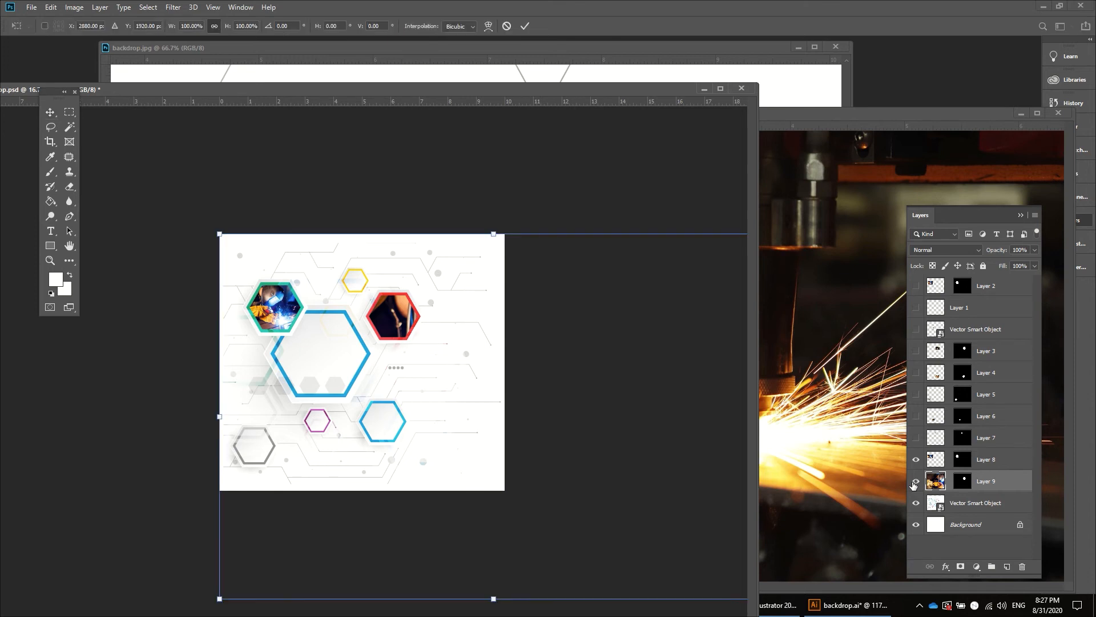
key("ctrl+minus")
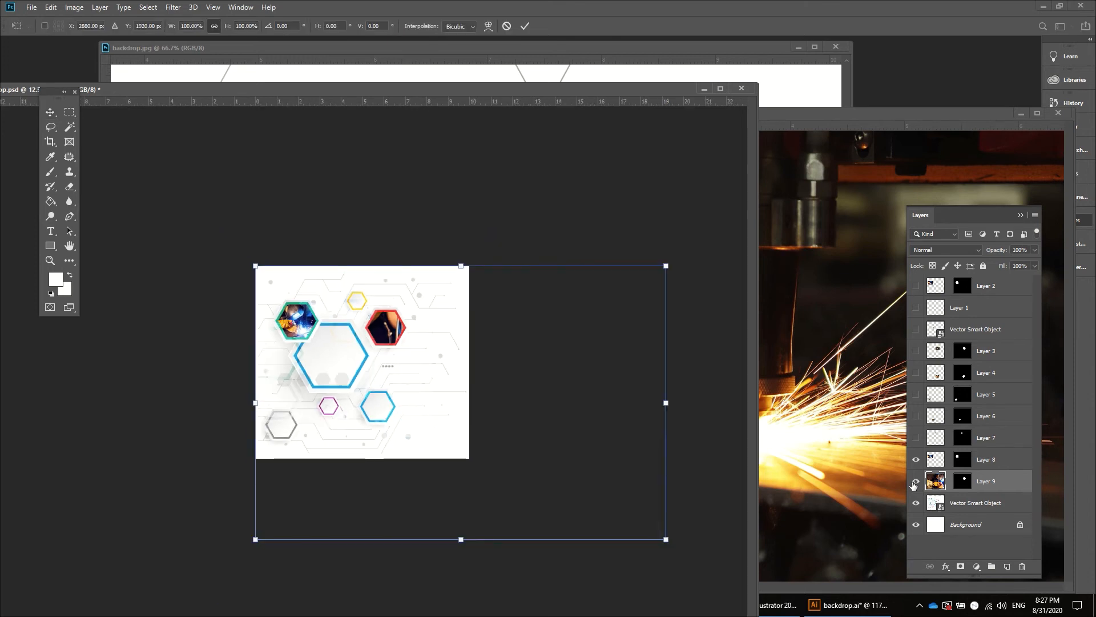
key("ctrl+minus")
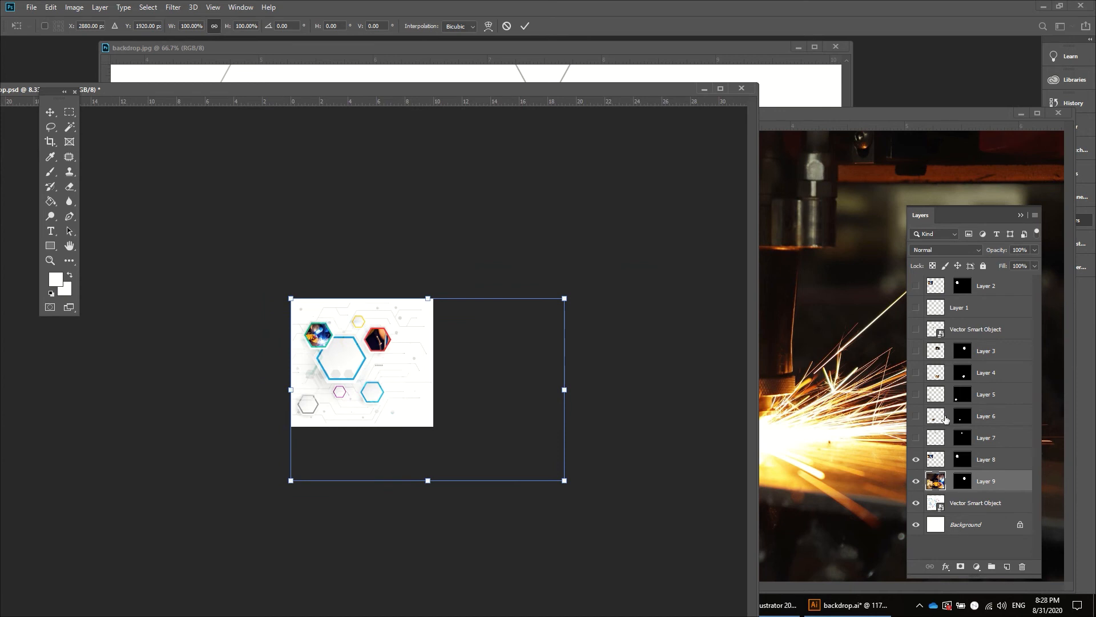
left_click_drag(565, 480, 421, 359)
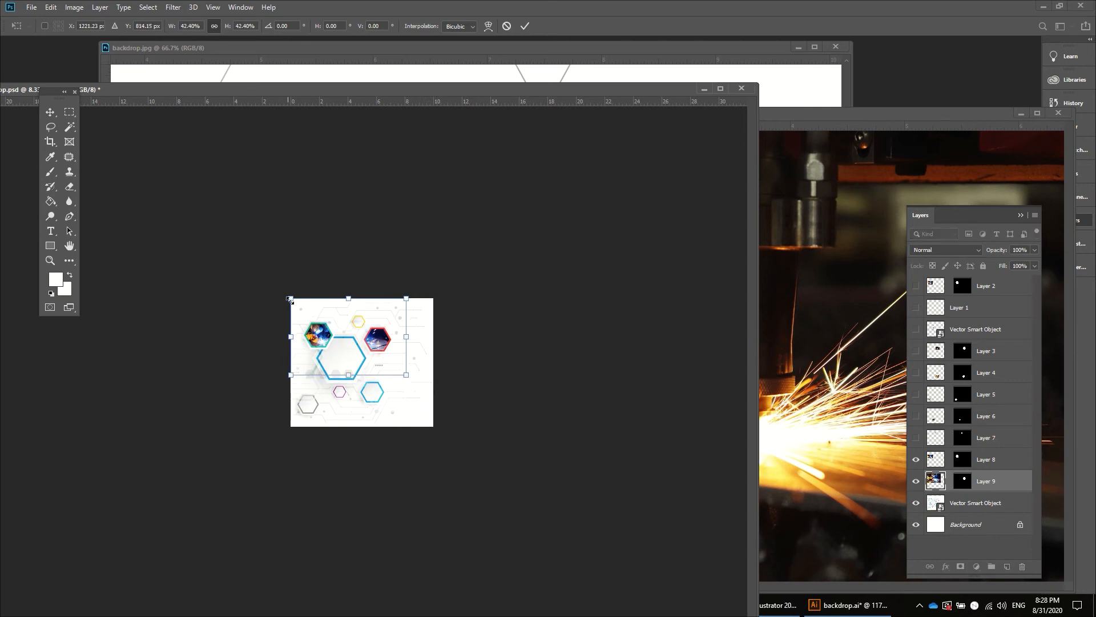
left_click_drag(292, 299, 336, 330)
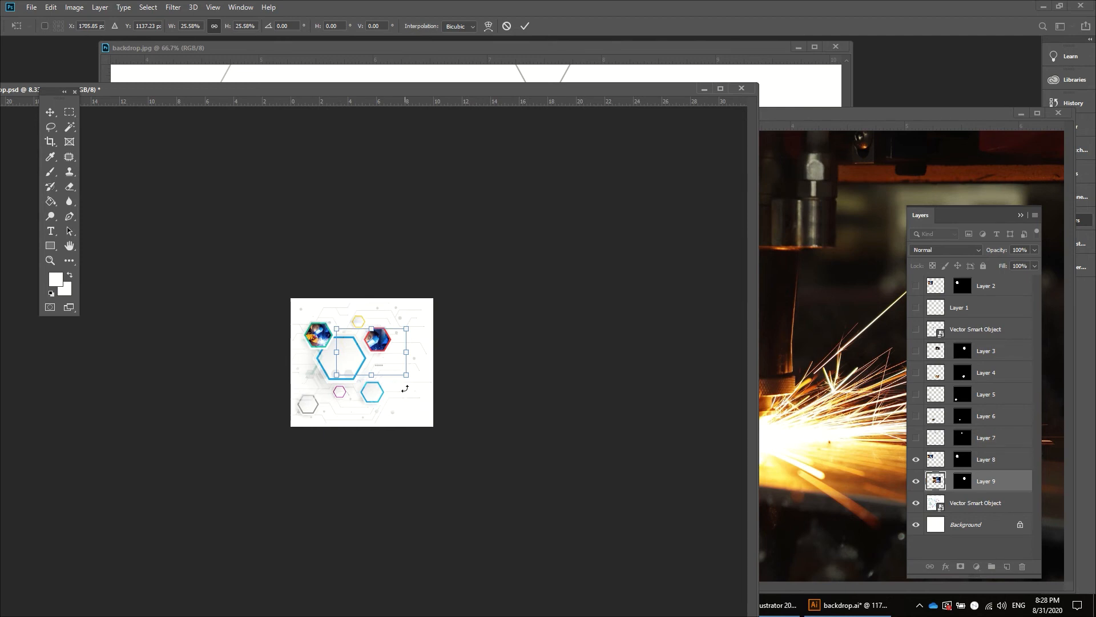
key("Return")
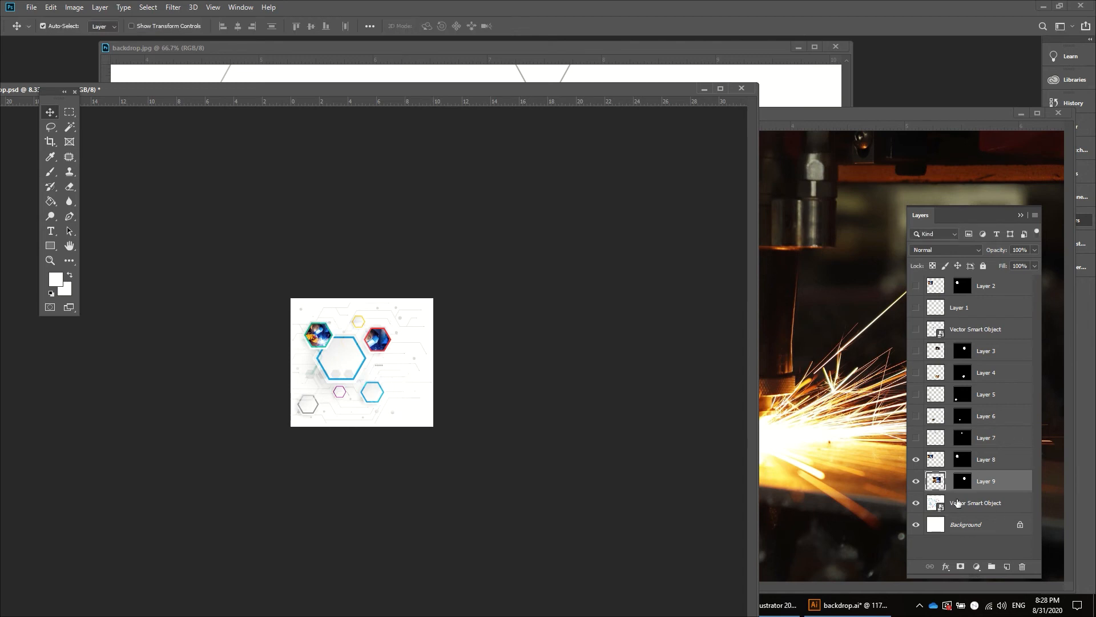
Step: Delete Layer 9 from backdrop.psd, and copy the entire selected image in laser-4398314_1920.jpg
left_click_drag(994, 485, 1022, 566)
left_click(806, 287)
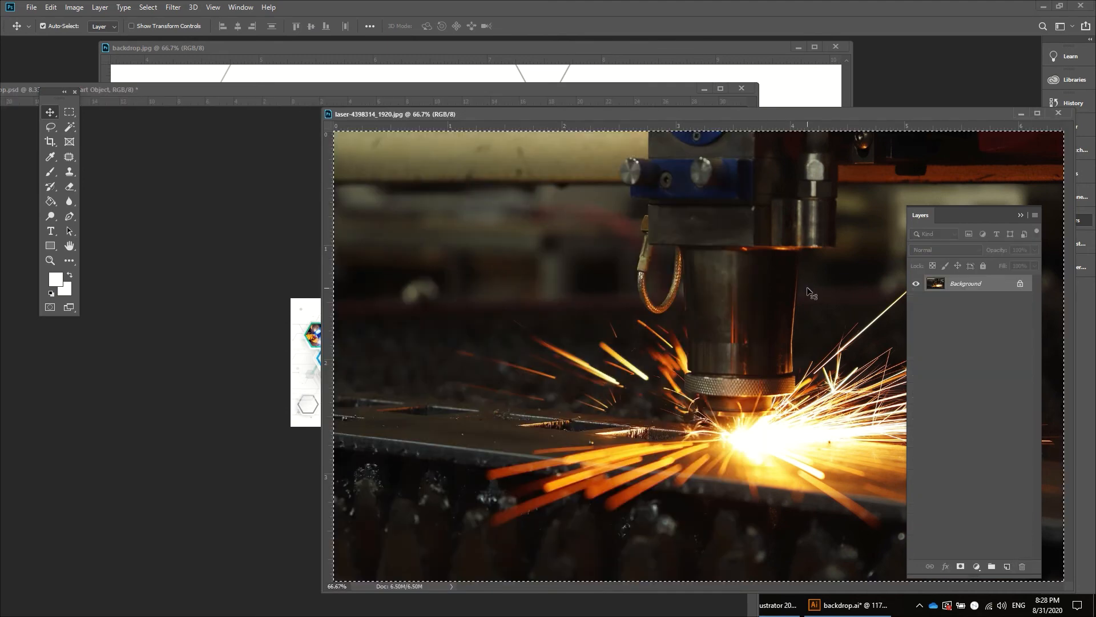
left_click_drag(424, 113, 313, 95)
left_click(51, 7)
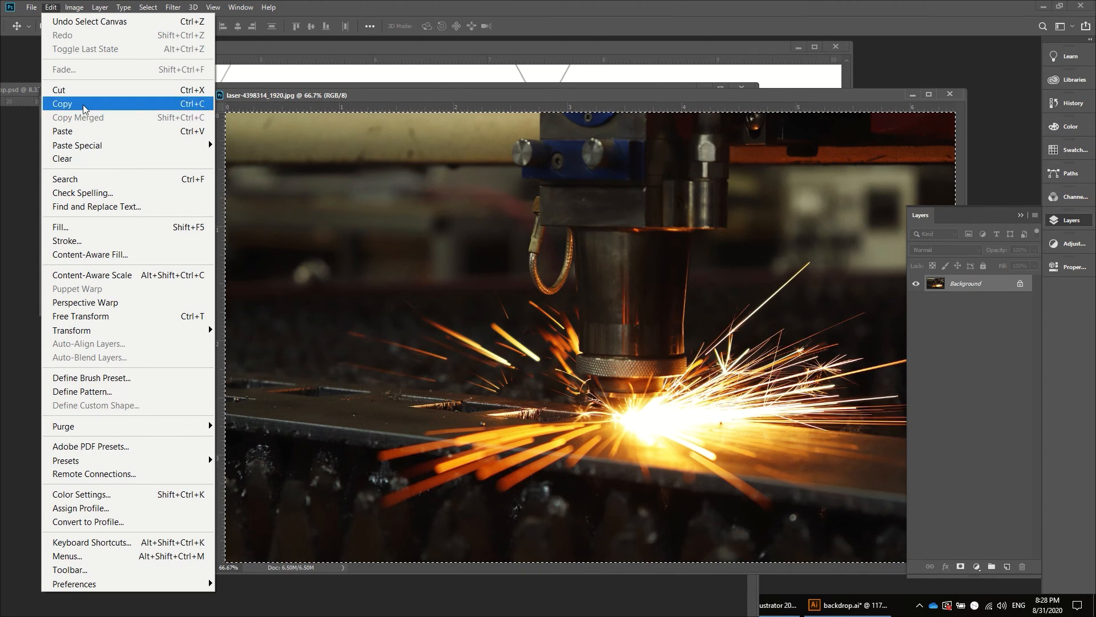
left_click(84, 105)
Step: Return to backdrop.psd and select the red hexagon's whole interior with the Magic Wand, including the pale blue stripe area
left_click_drag(385, 94, 619, 106)
left_click(334, 199)
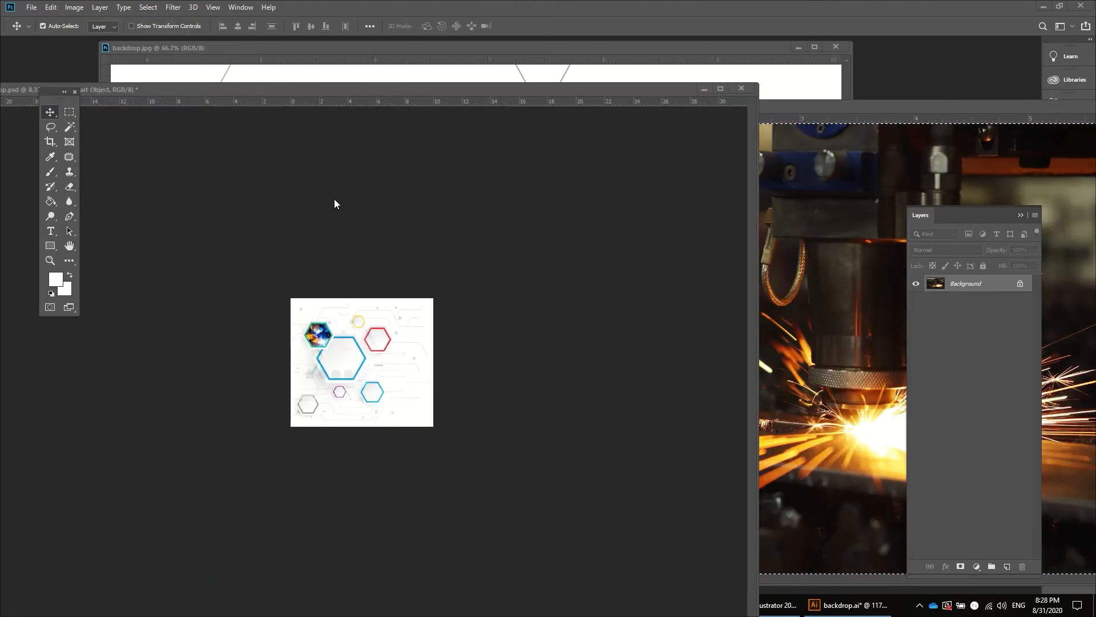
left_click(50, 259)
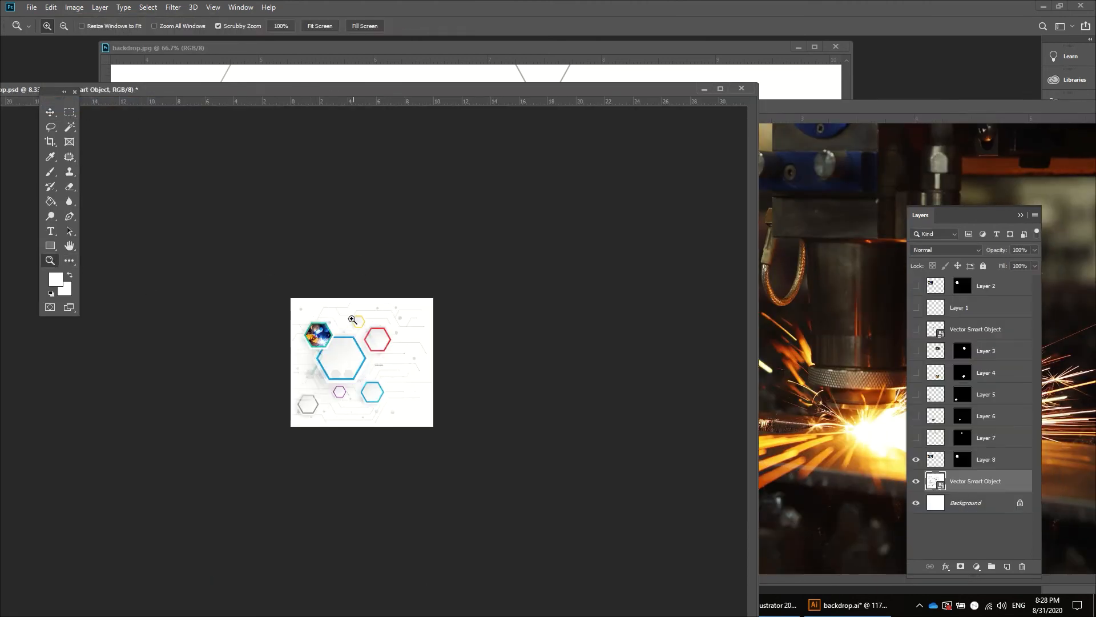
left_click_drag(352, 320, 64, 242)
left_click(69, 246)
left_click_drag(420, 439, 382, 301)
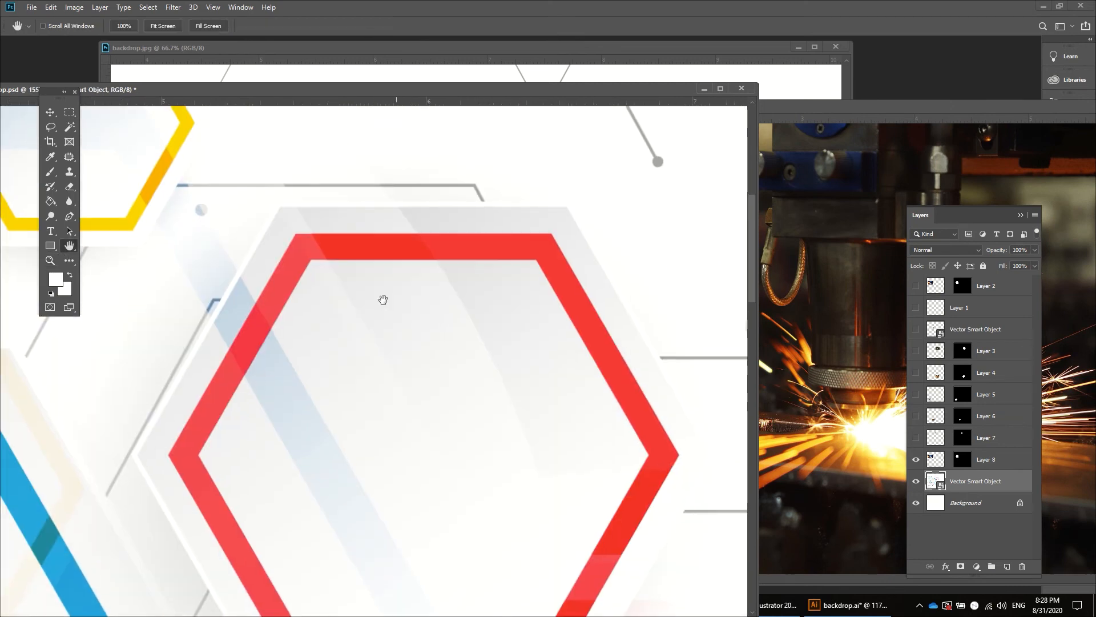
left_click(69, 127)
left_click(379, 386)
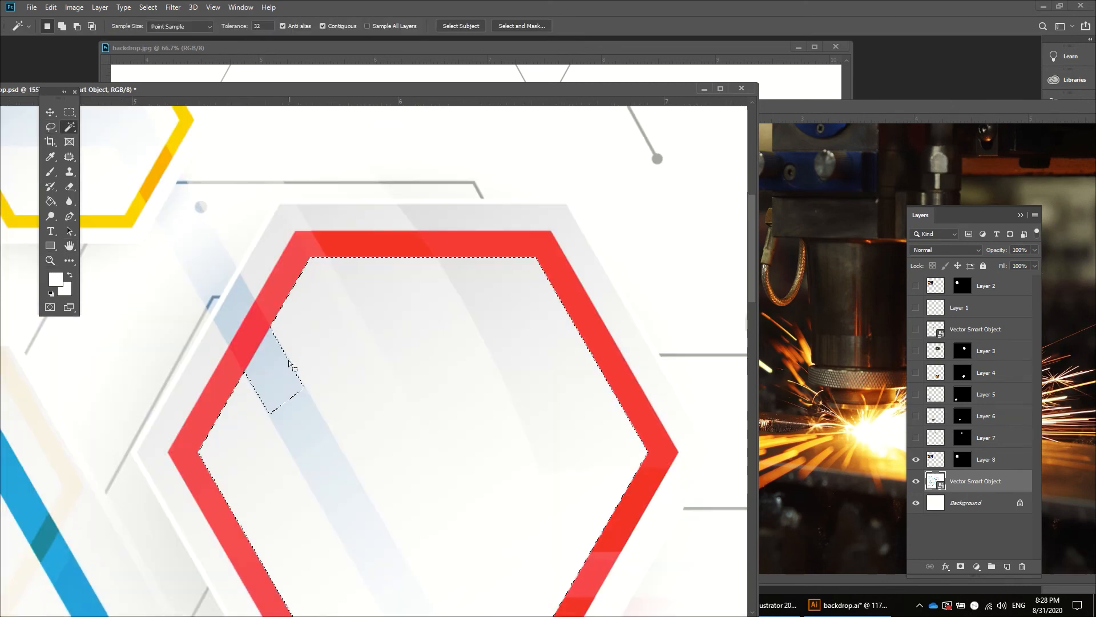
left_click(272, 355, "shift")
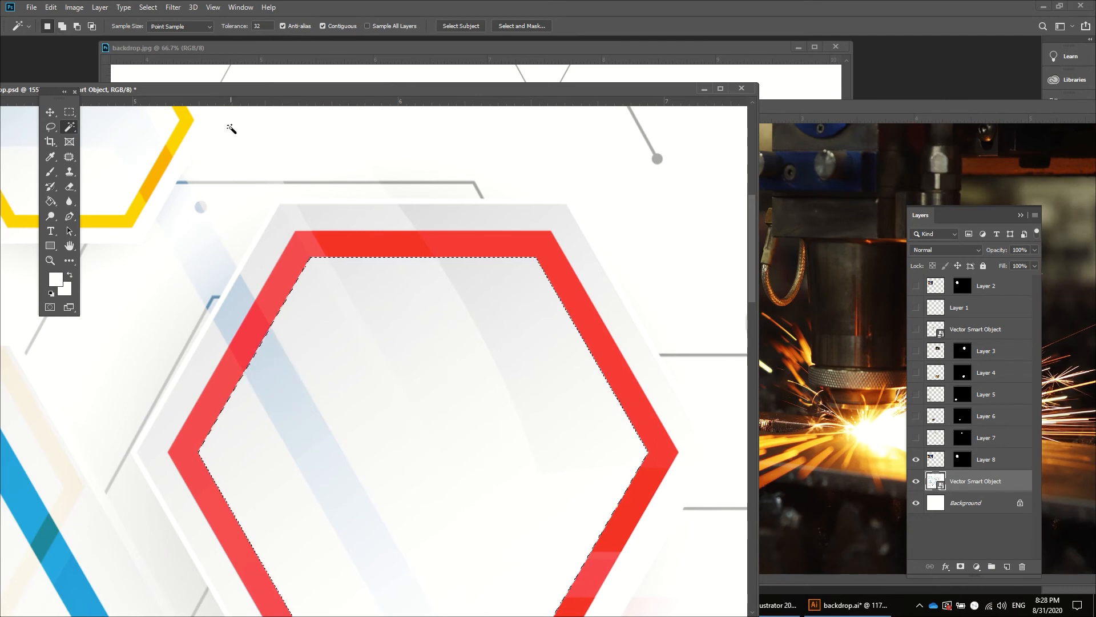
Step: Paste the copied laser photo into the red hexagon's selection with Paste Into
key("ctrl+1")
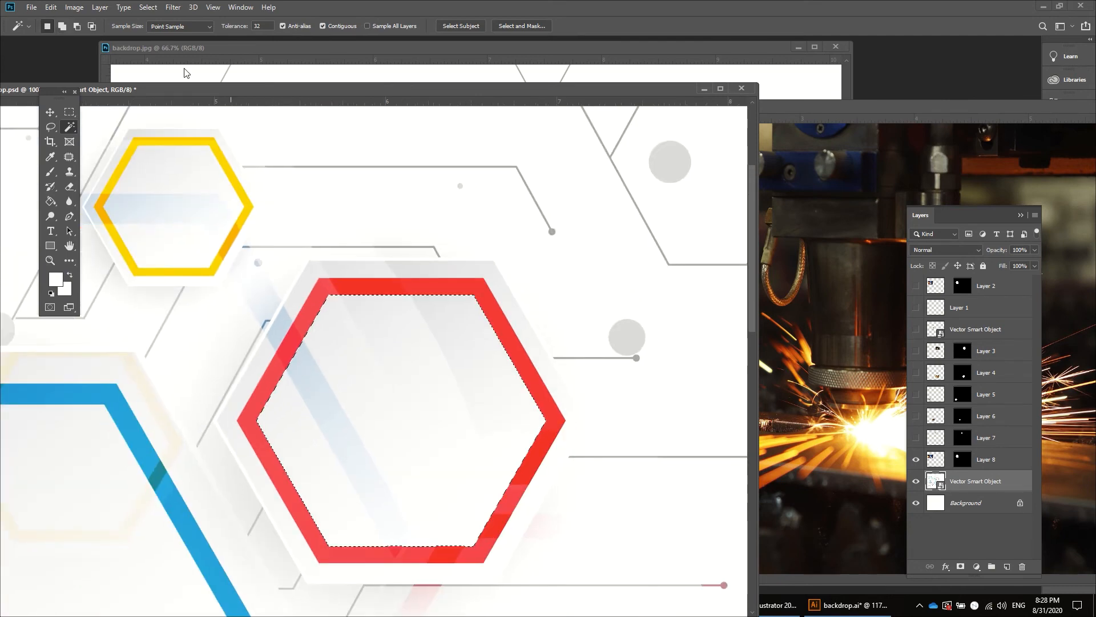
left_click(51, 12)
mouse_move(97, 146)
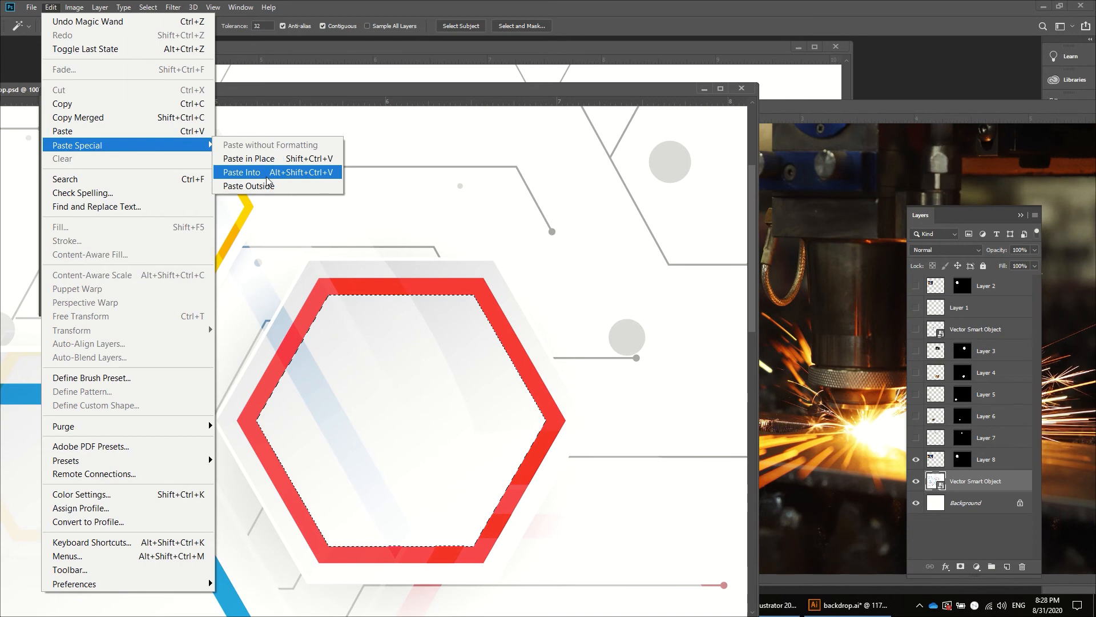
left_click(242, 172)
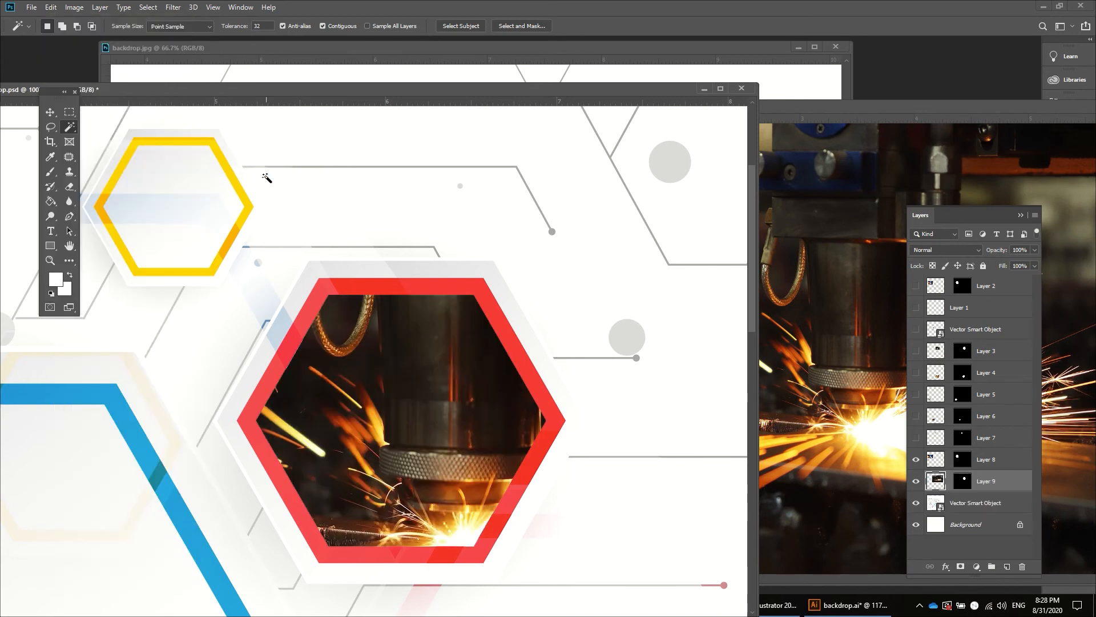
key("ctrl+minus")
key("ctrl+minus")
key("ctrl+minus")
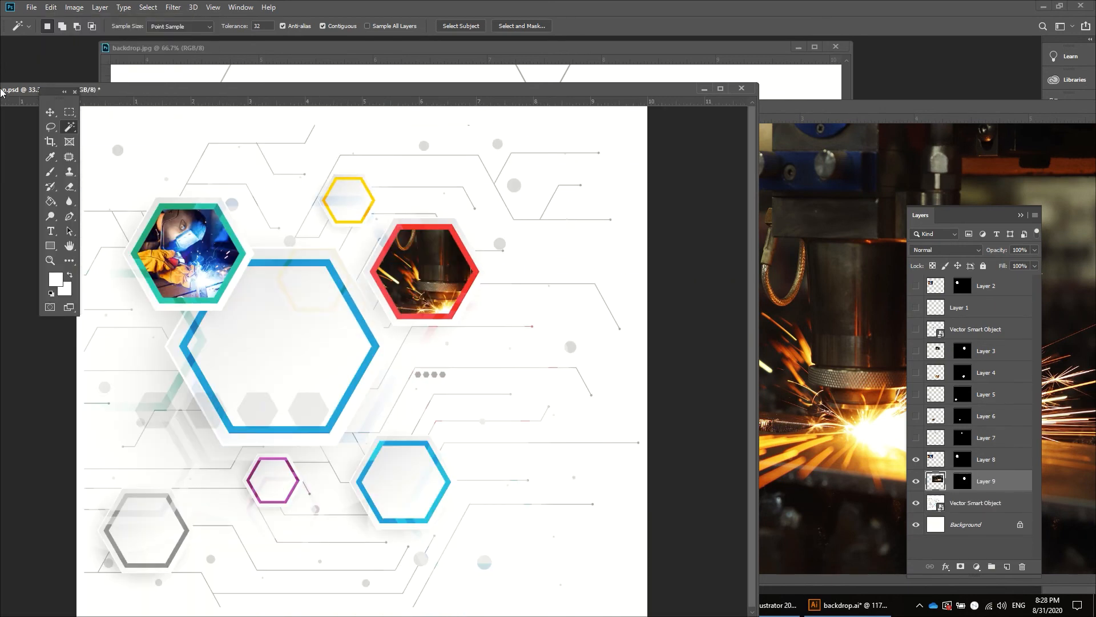
Step: Scale the pasted laser photo to 43% and position it so the machine head and sparks fill the red hexagon
left_click(51, 112)
key("ctrl")
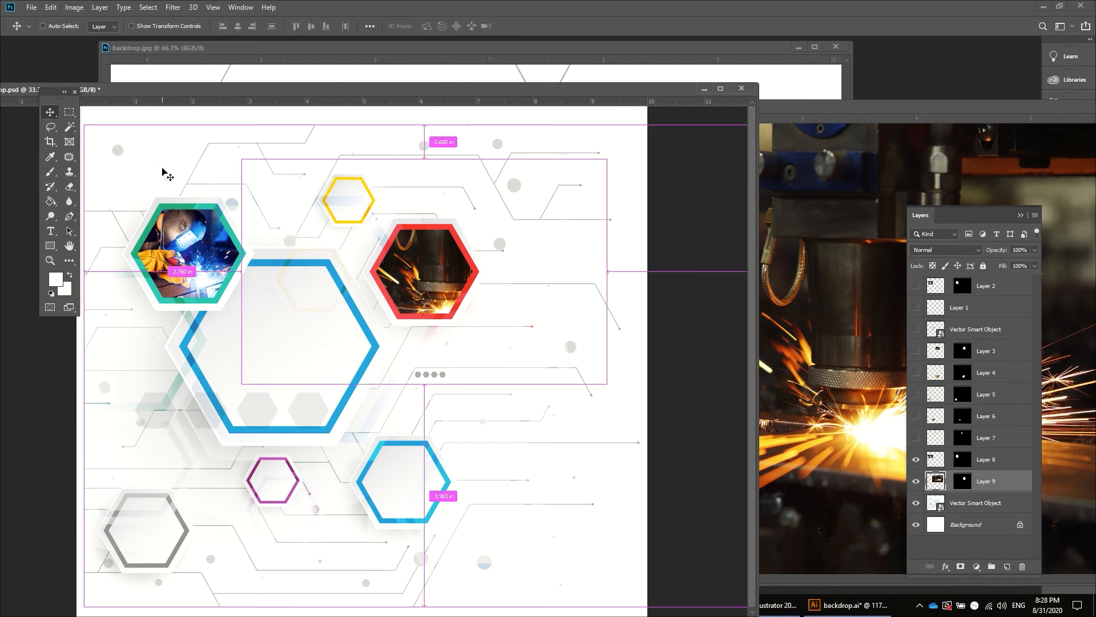
key("ctrl+t")
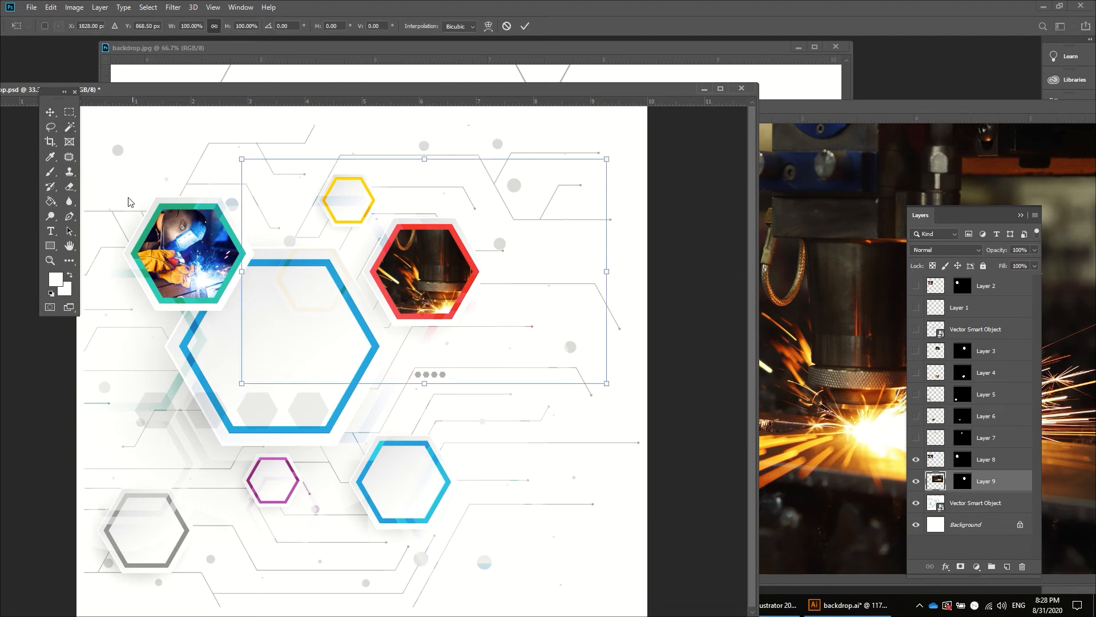
left_click_drag(240, 159, 298, 195)
left_click_drag(606, 384, 539, 342)
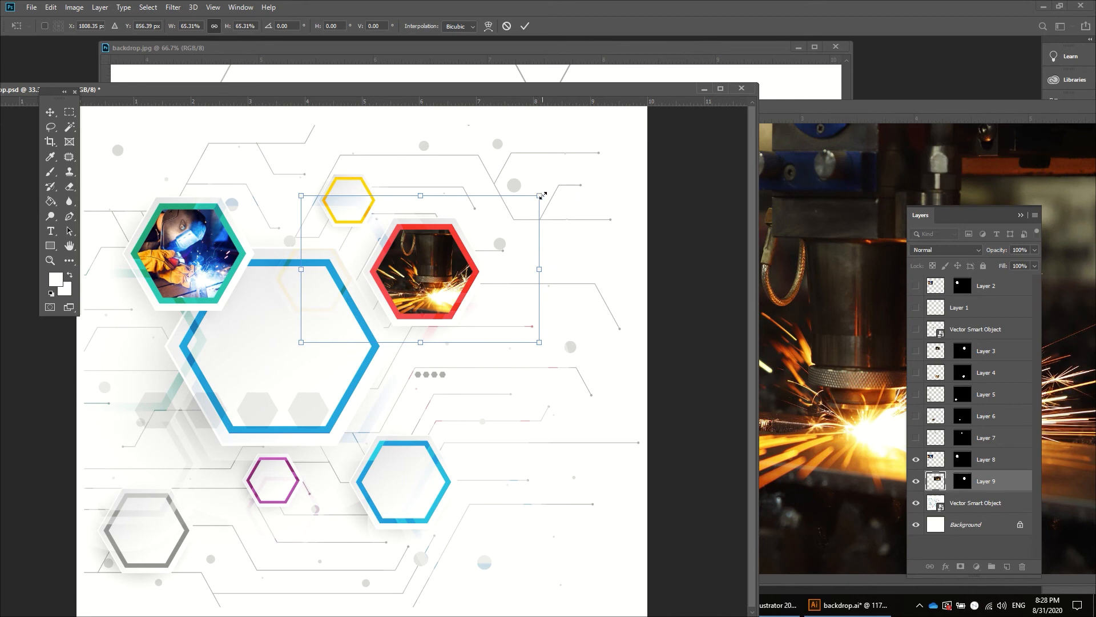
left_click_drag(542, 195, 507, 216)
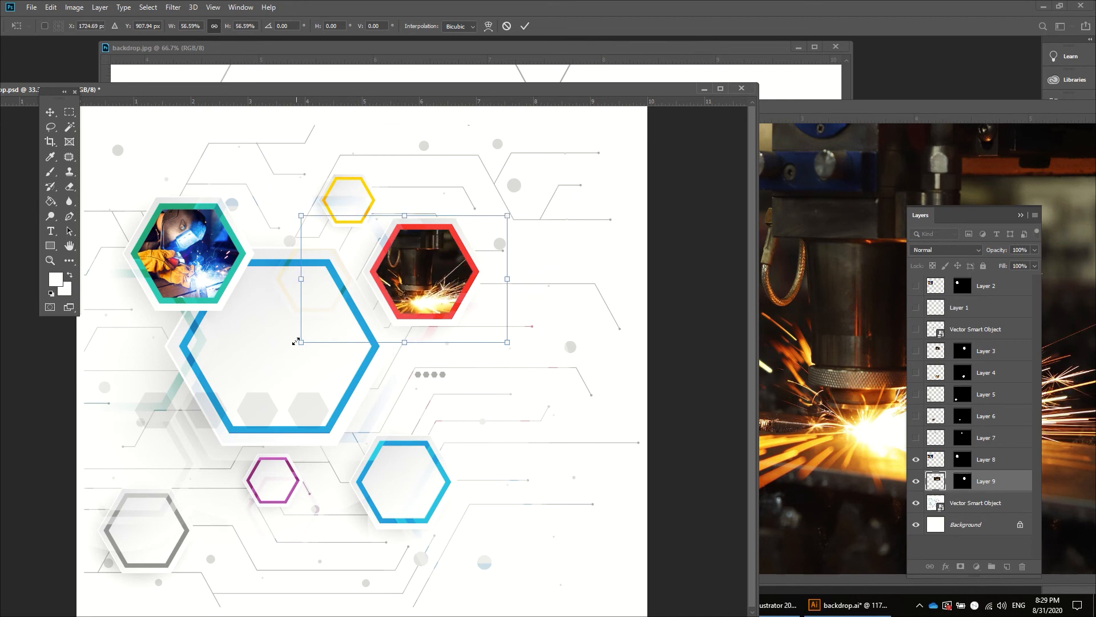
left_click_drag(296, 341, 320, 327)
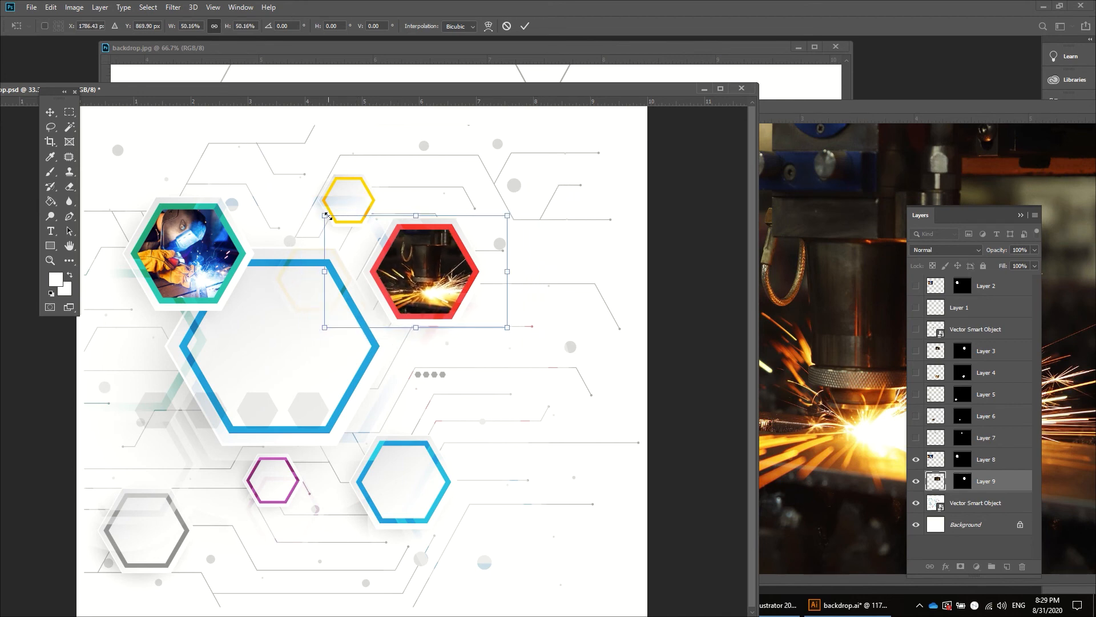
left_click_drag(326, 215, 341, 225)
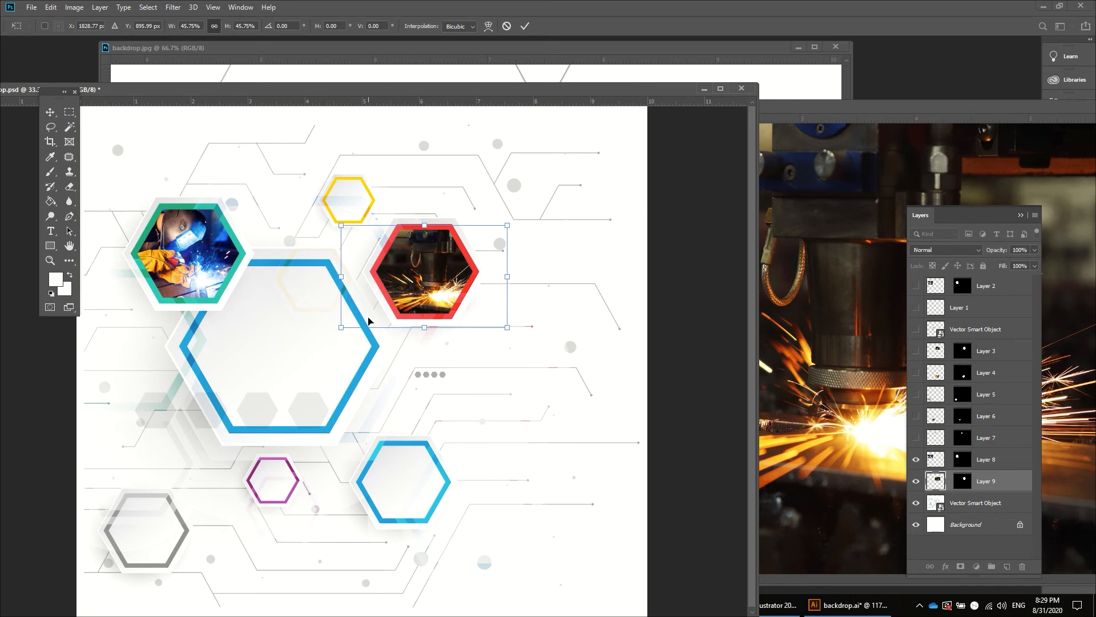
left_click_drag(337, 330, 347, 325)
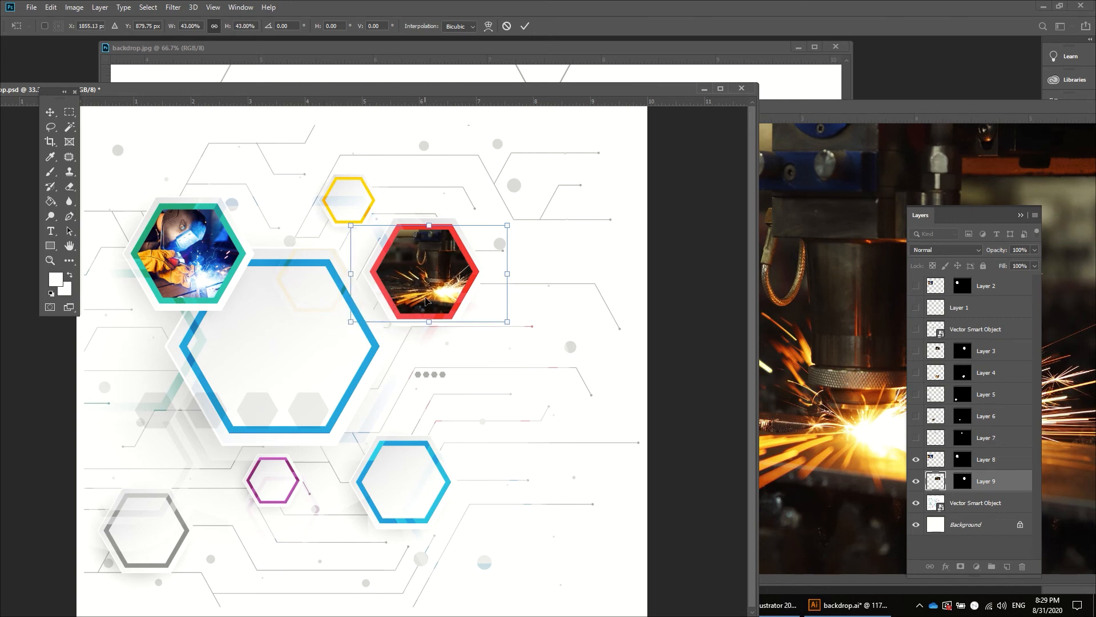
left_click_drag(426, 301, 402, 298)
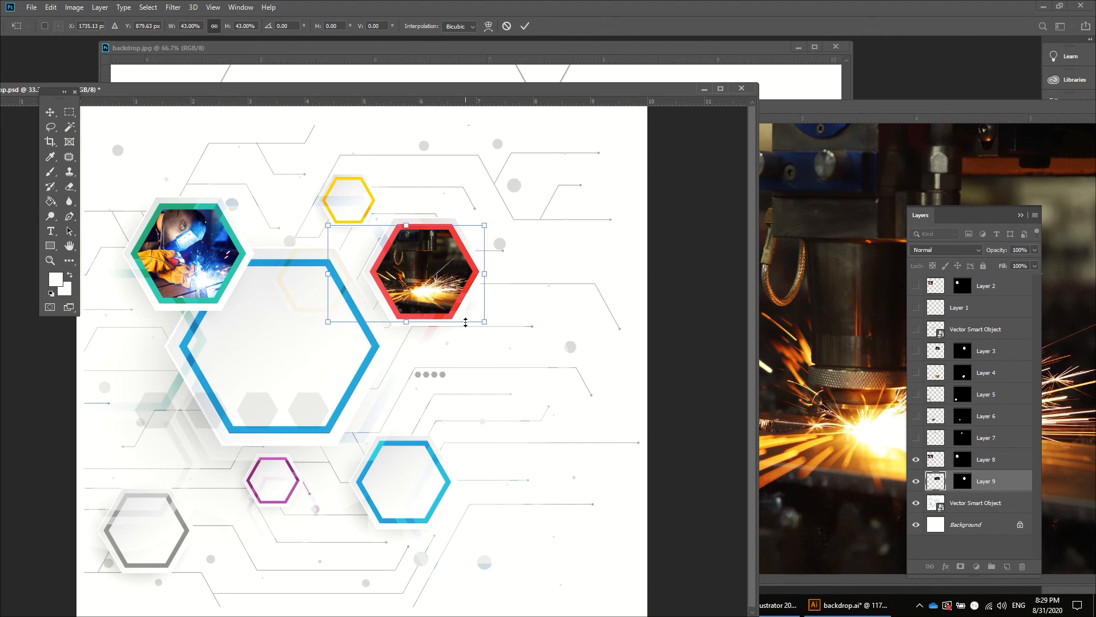
key("Return")
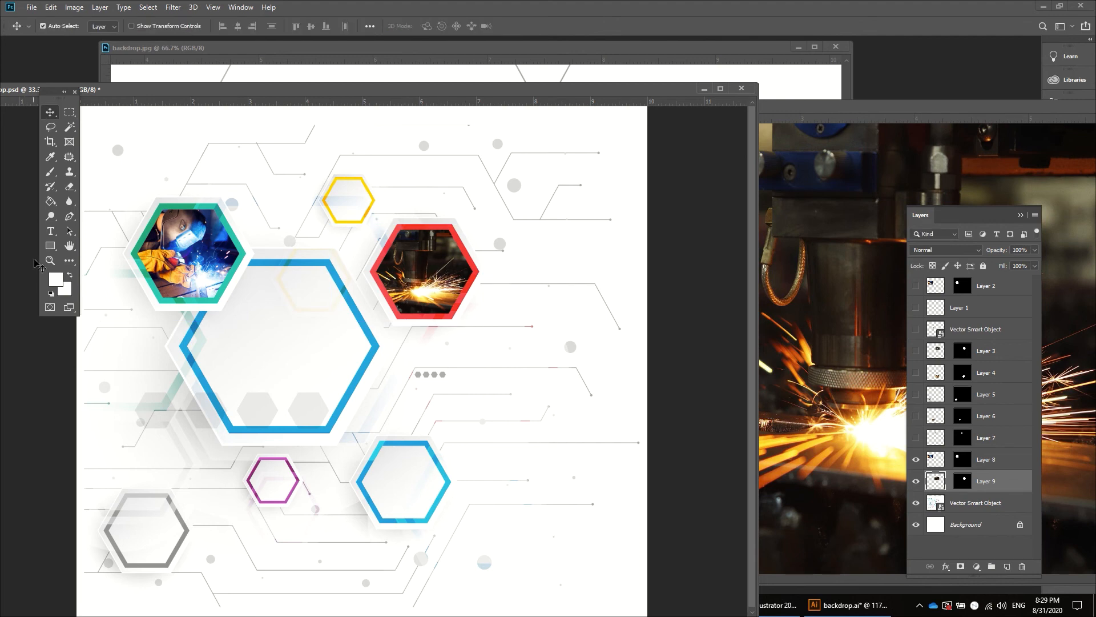
Step: Examine the fit of the laser photo inside the red hexagon up close
left_click(51, 261)
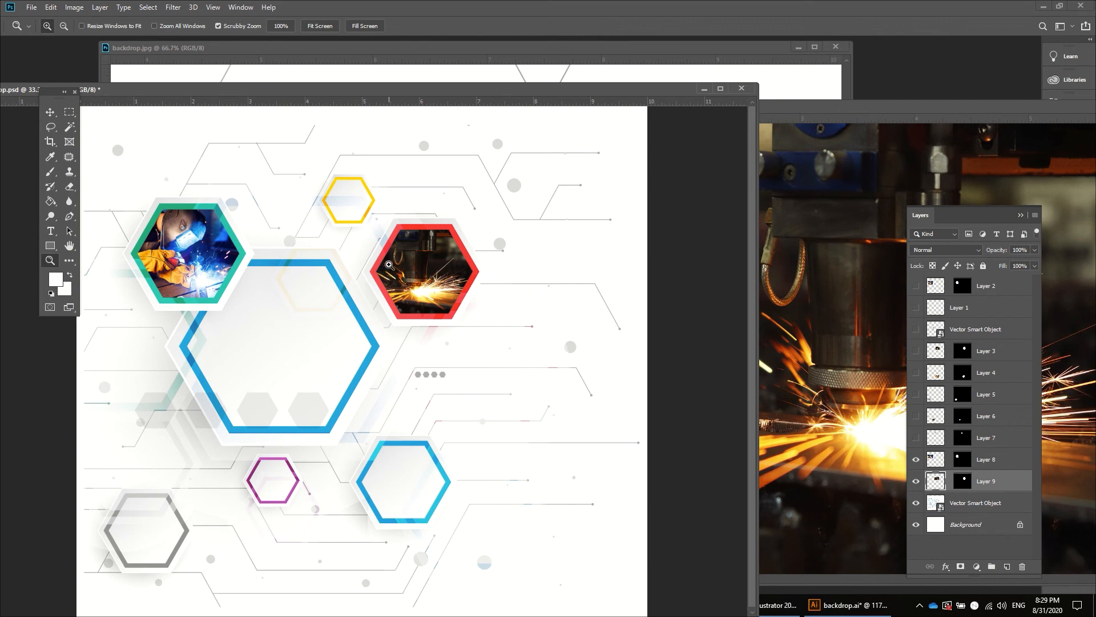
left_click(425, 273)
left_click(424, 273)
left_click(425, 274)
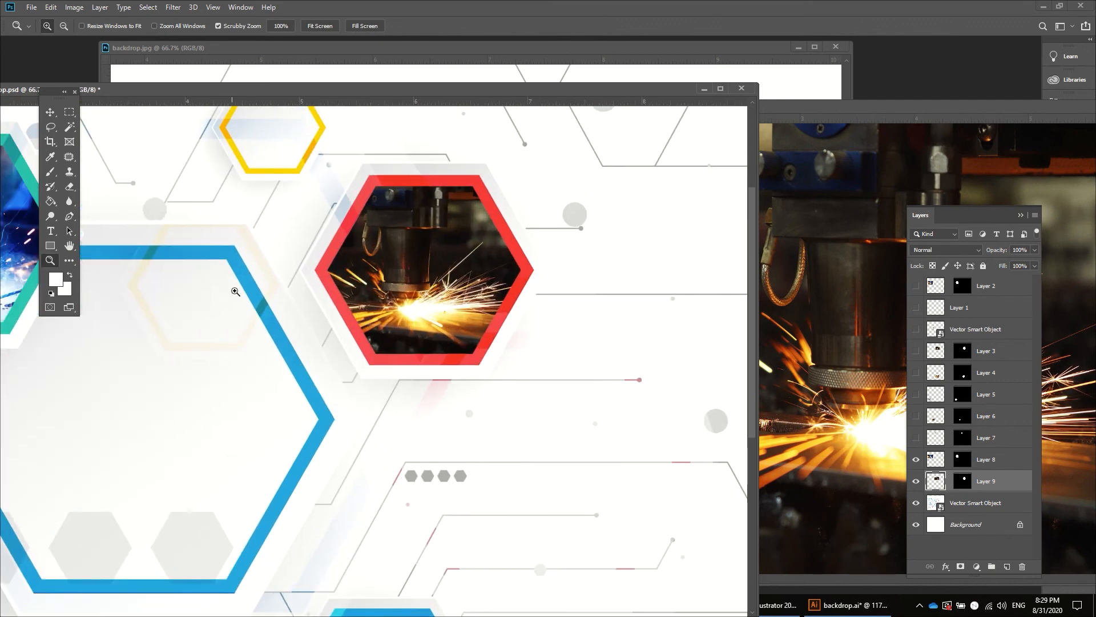
left_click(51, 113)
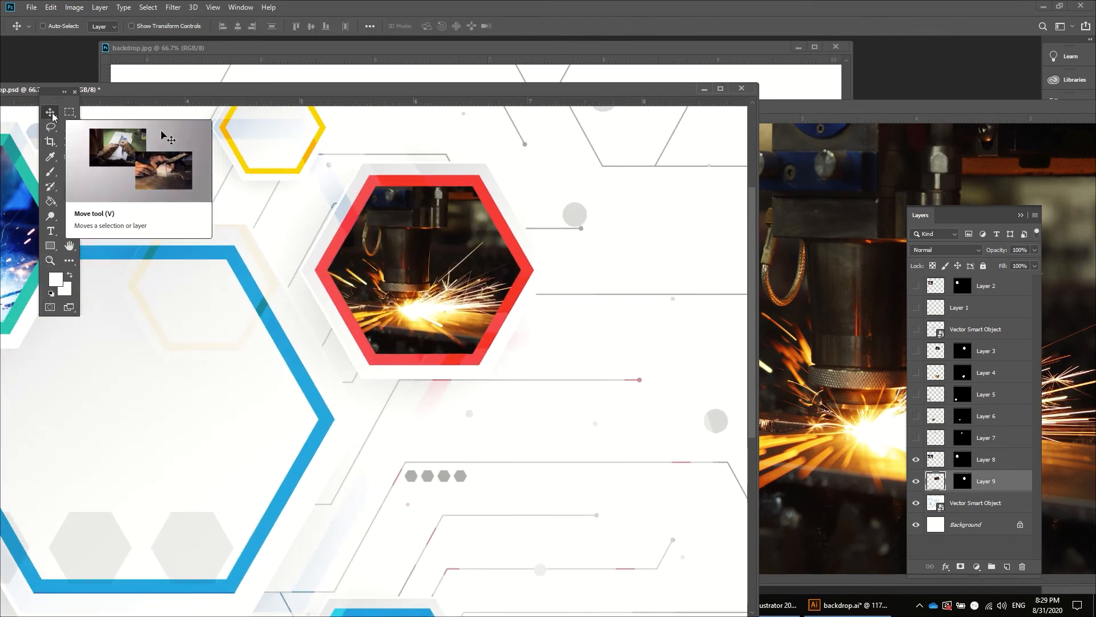
key("ctrl+minus")
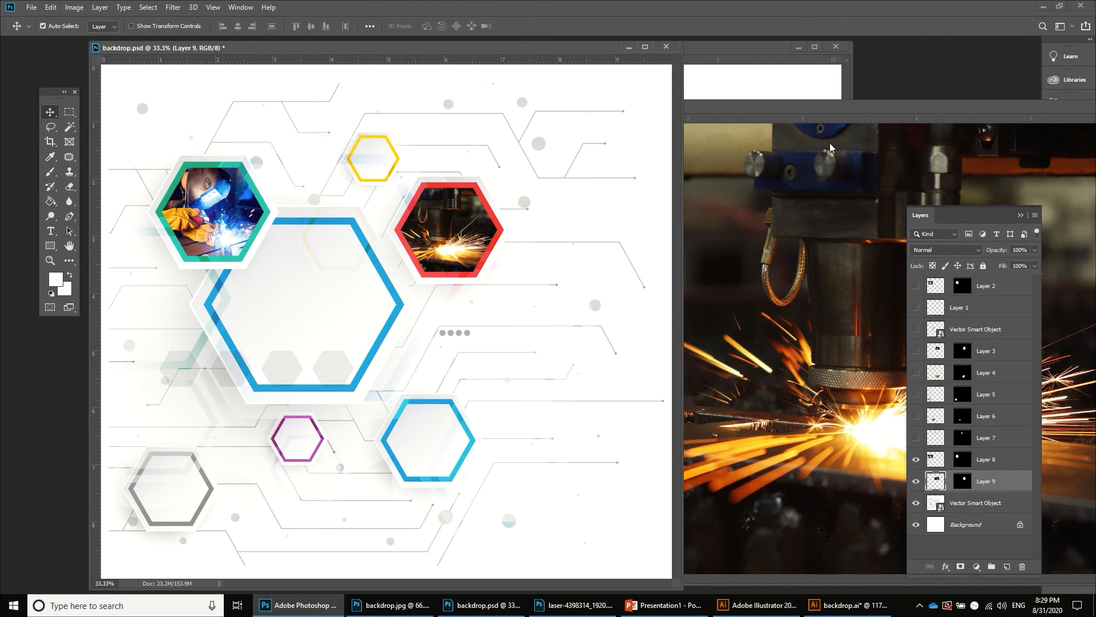
Step: Close the laser-4398314_1920.jpg window and make the visible Vector Smart Object the active layer in backdrop.psd
left_click(741, 223)
left_click_drag(480, 107, 791, 163)
left_click(773, 164)
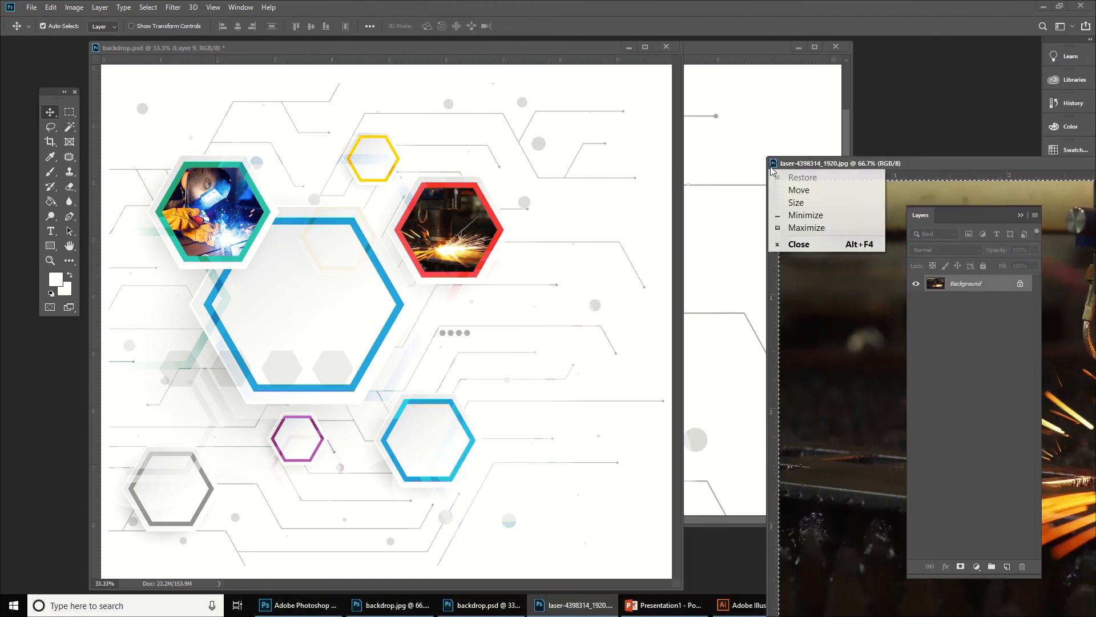
left_click(798, 249)
key("alt+bracketleft")
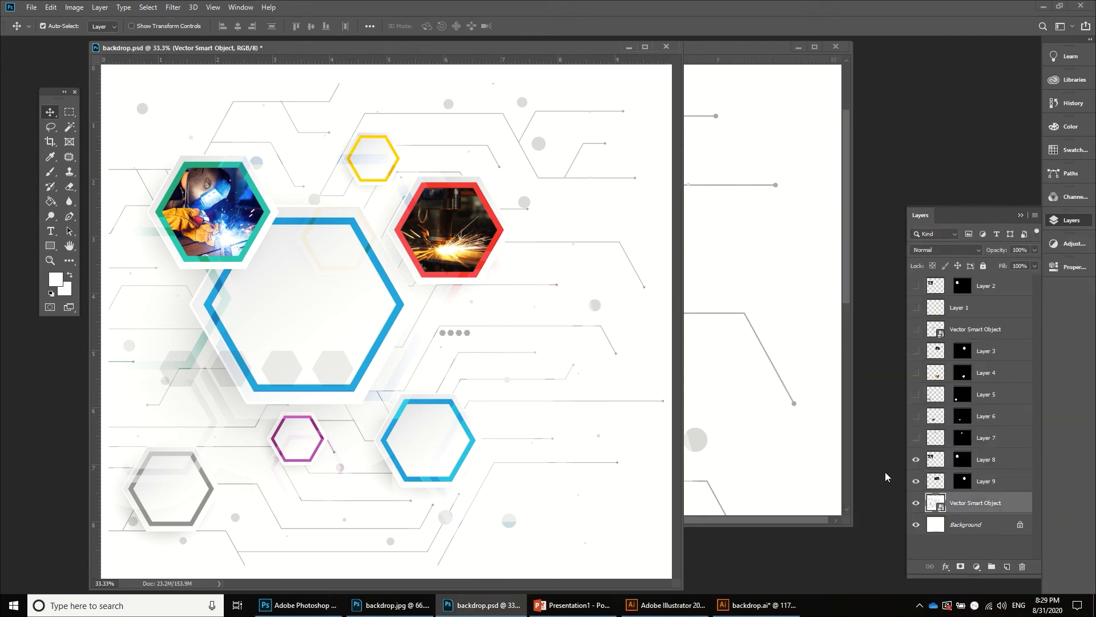
Step: Show Layer 7 to fill the yellow hexagon with its milling cutter photo, and view the available images in the Photoshop Lesson2 folder
left_click(916, 439)
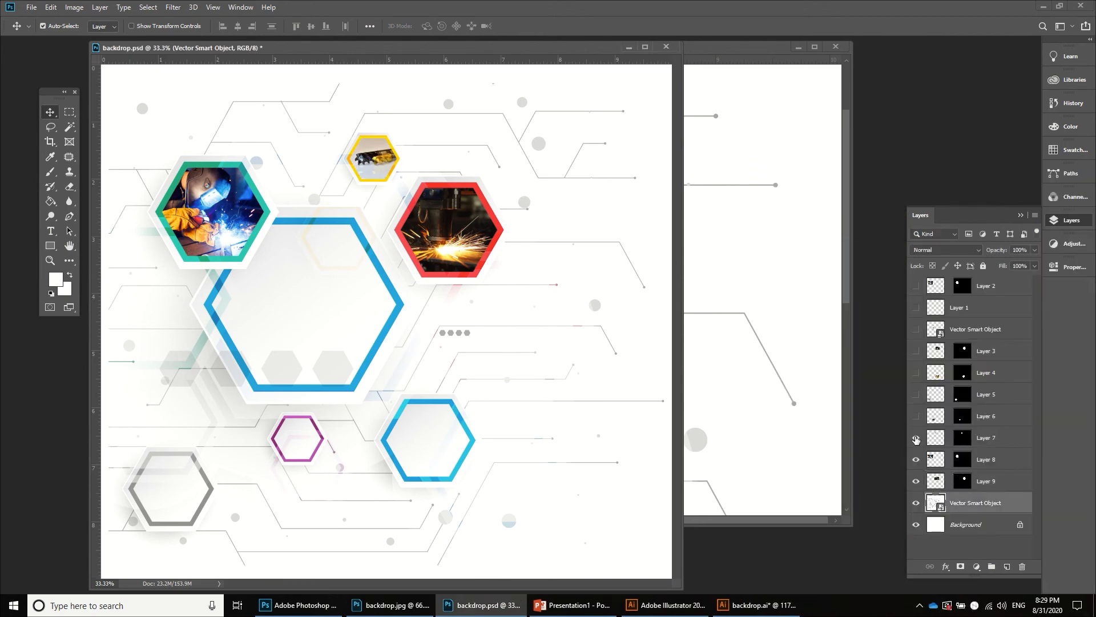
double_click(882, 205)
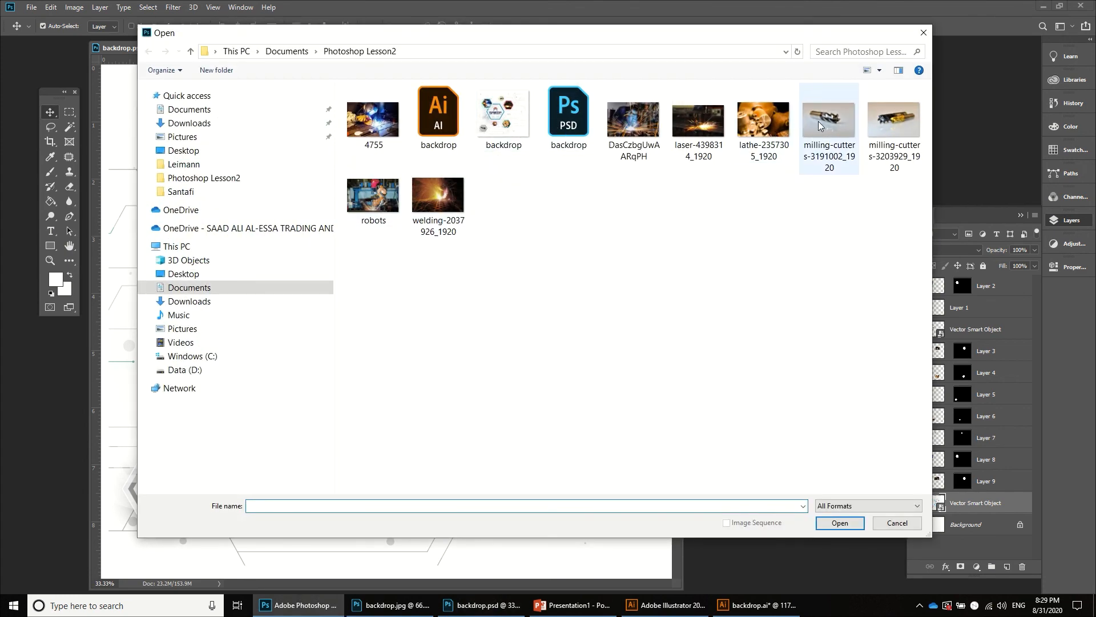
left_click(898, 523)
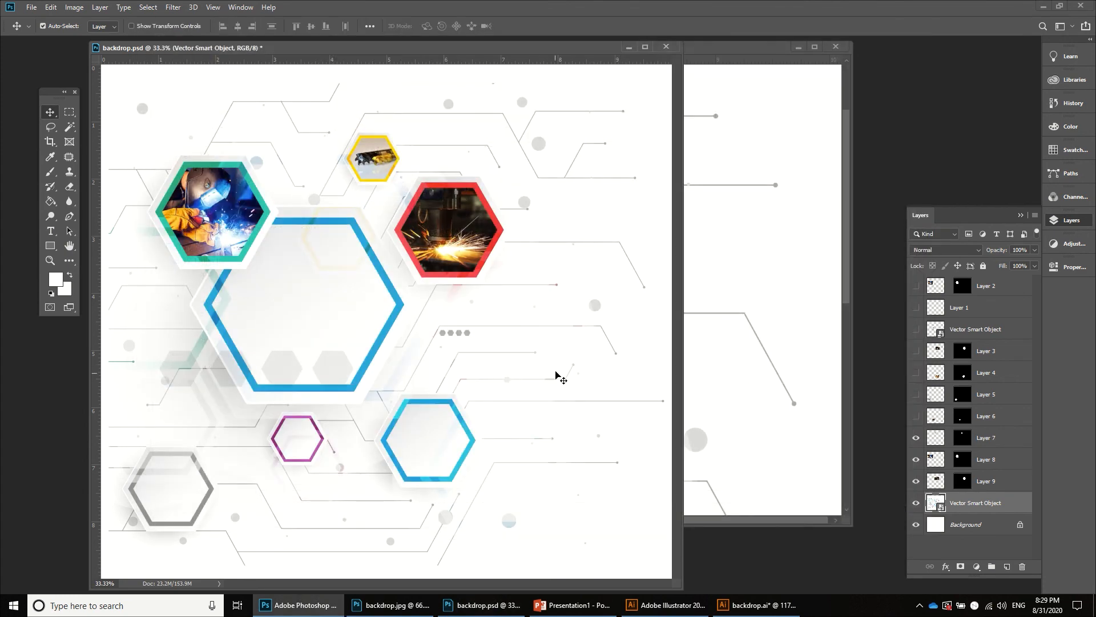
Step: Show the hidden Layers 1 to 6 and the SAMIF logo Vector Smart Object so the remaining hexagons are filled
left_click(915, 416)
left_click(914, 395)
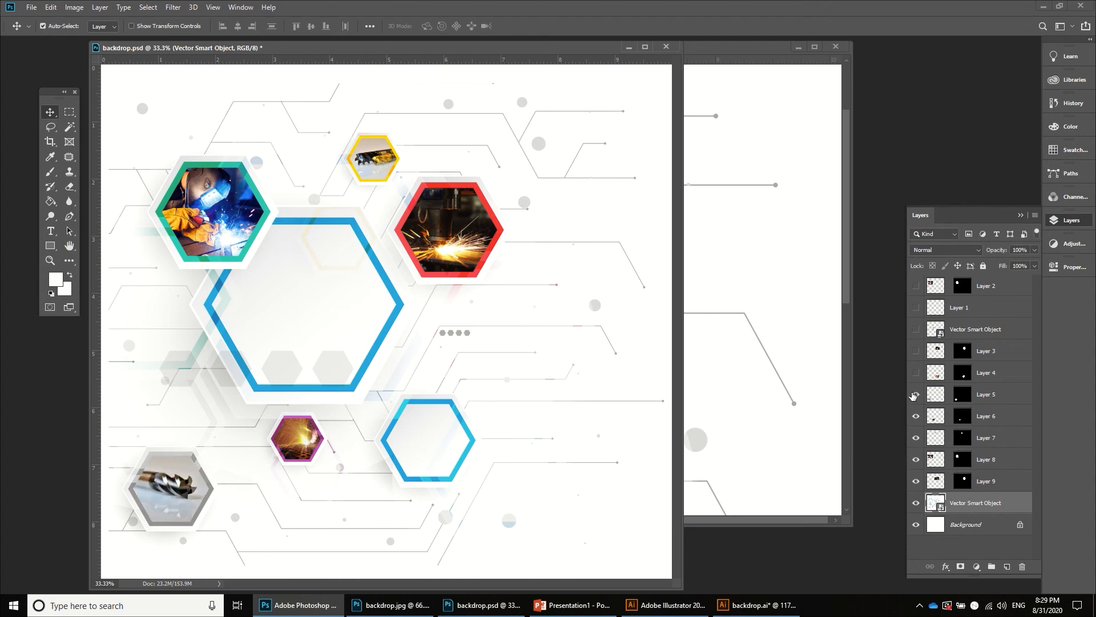
left_click(915, 373)
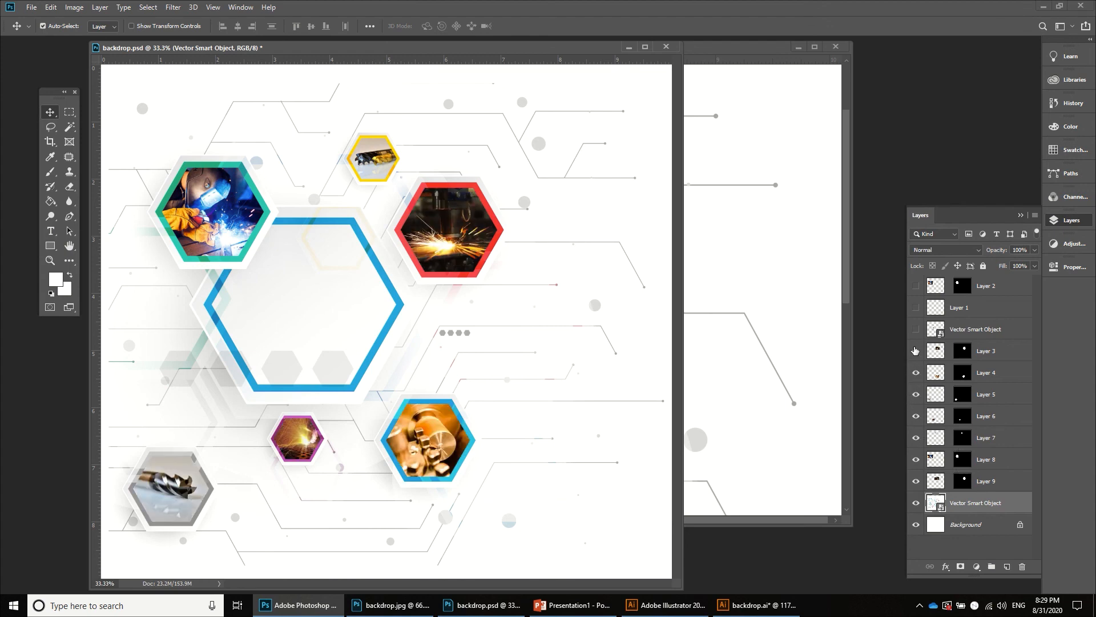
left_click(915, 329)
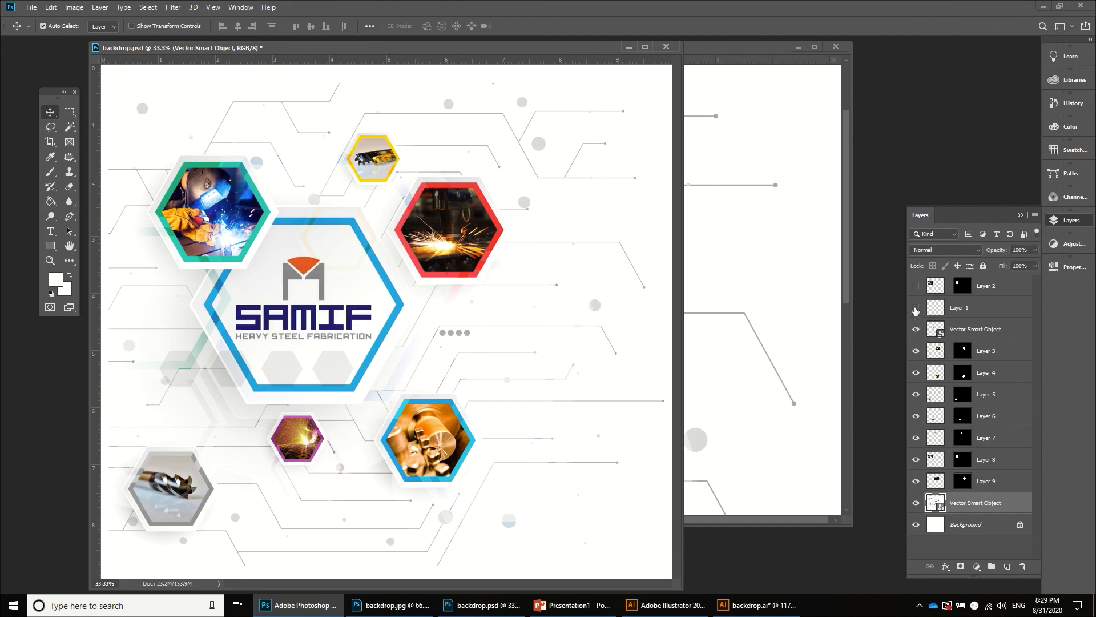
left_click(916, 285)
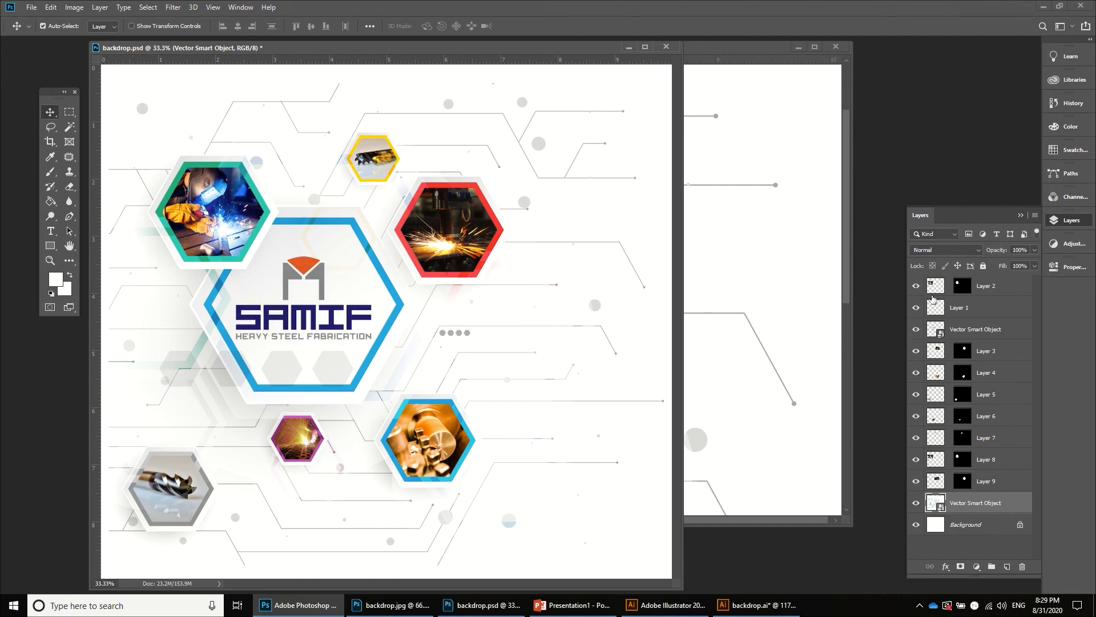
Step: Display backdrop.psd in full-screen mode with the menu bar and examine the completed design as a whole and up close
key("ctrl+minus")
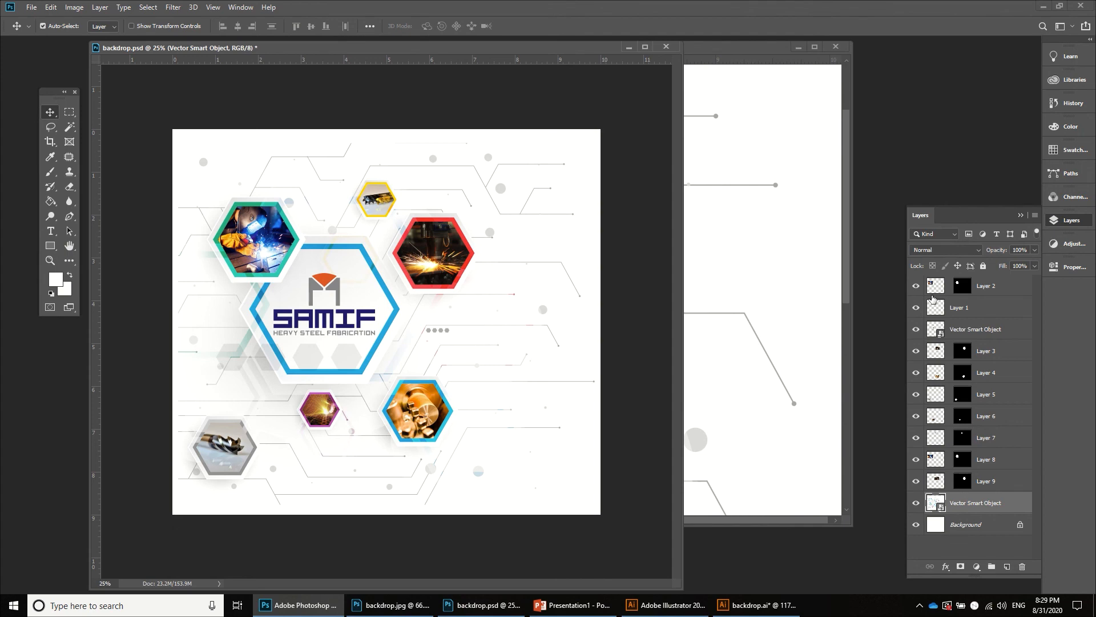
key("f")
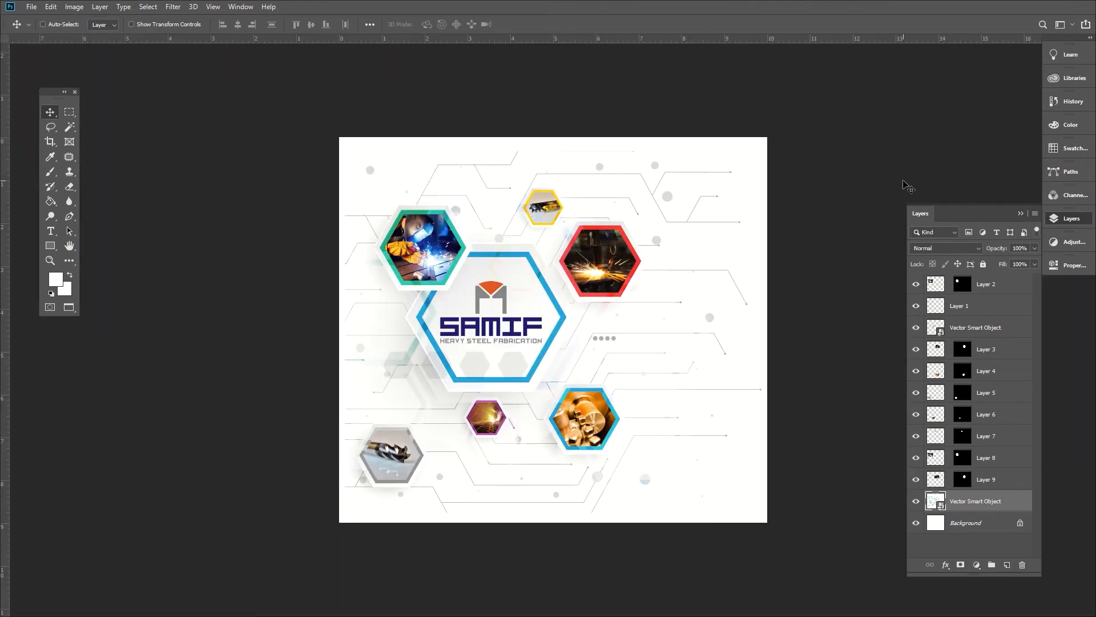
key("ctrl+plus")
key("ctrl+plus")
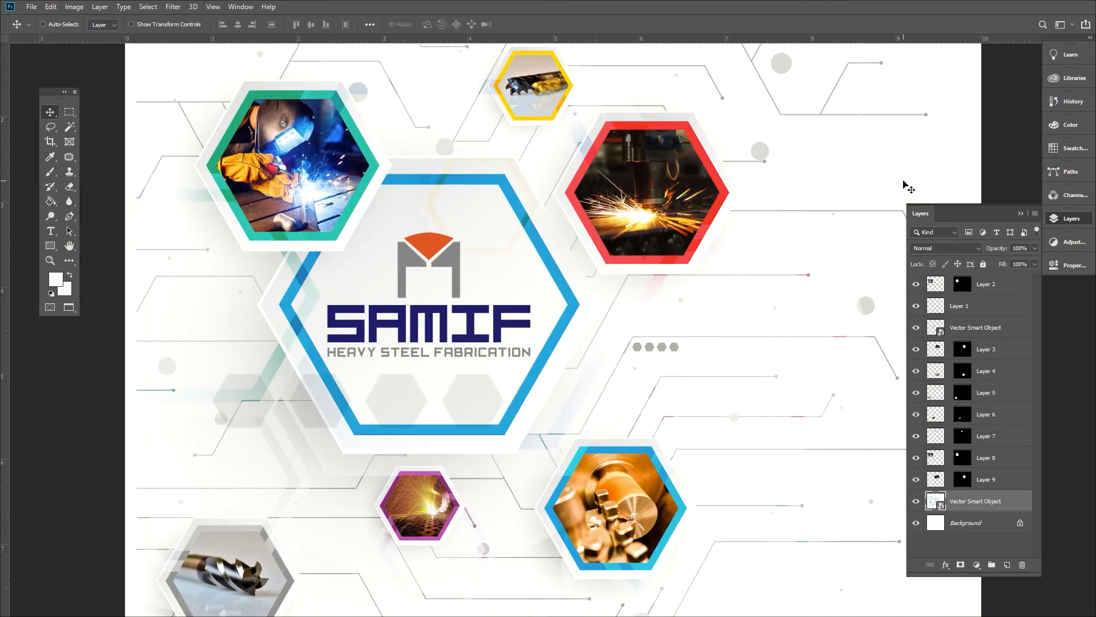
key("ctrl+minus")
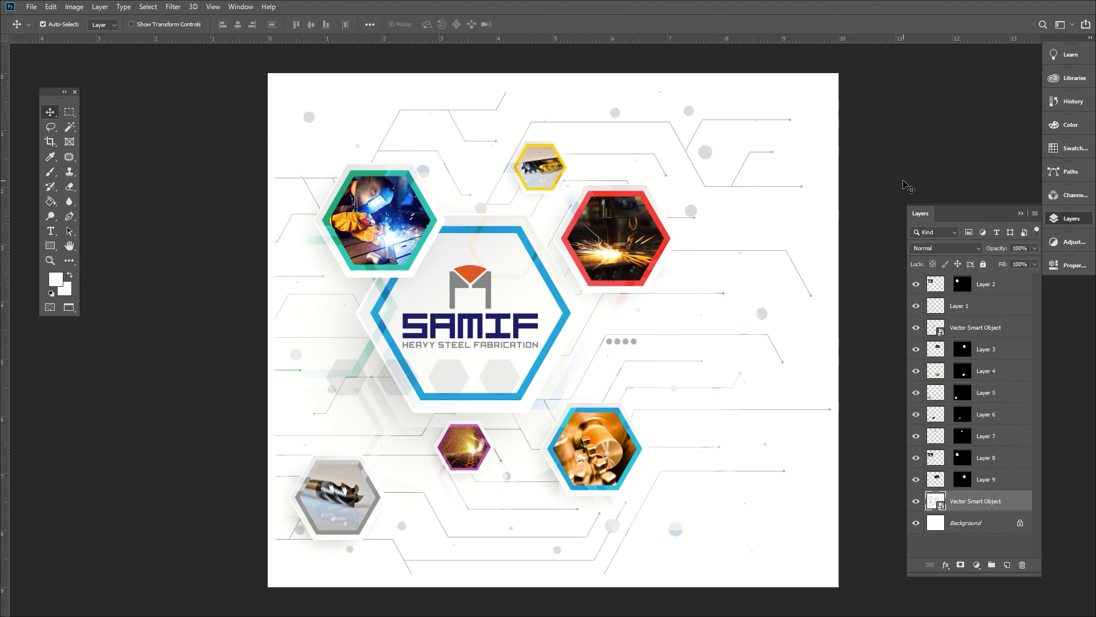
key("ctrl+plus")
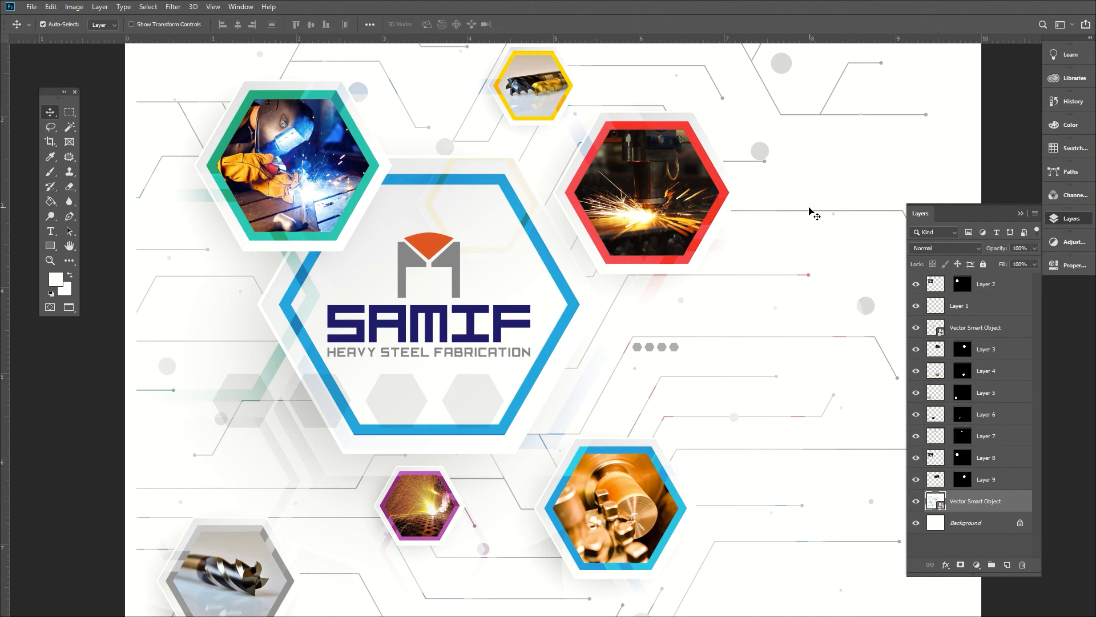
mouse_move(550, 6)
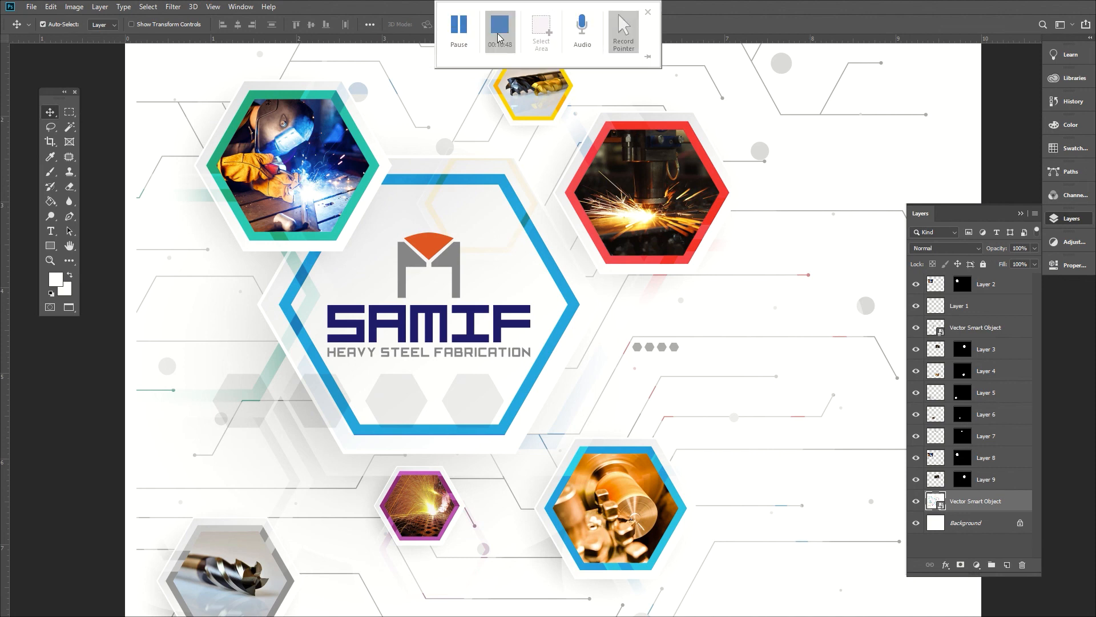